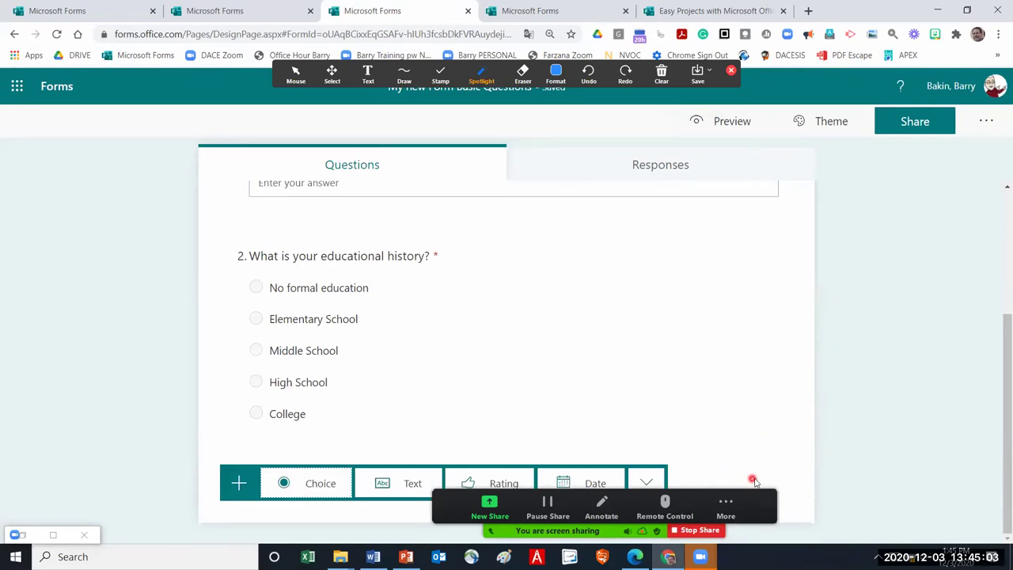
Start a file upload question below the educational history question and review its SharePoint folder notice
left_click(648, 481)
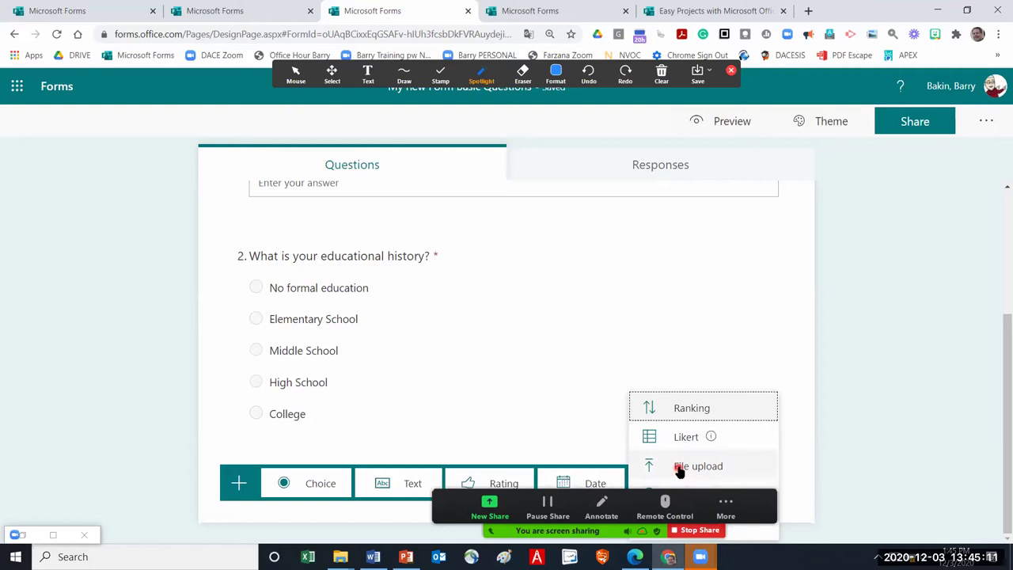
left_click(679, 469)
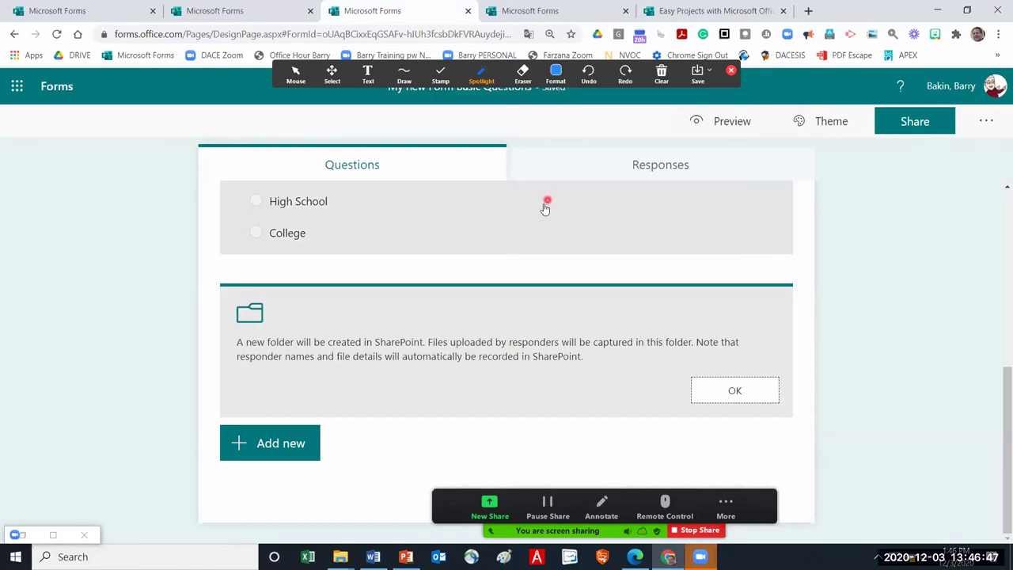
scroll(577, 292, "up", 1)
scroll(569, 313, "up", 1)
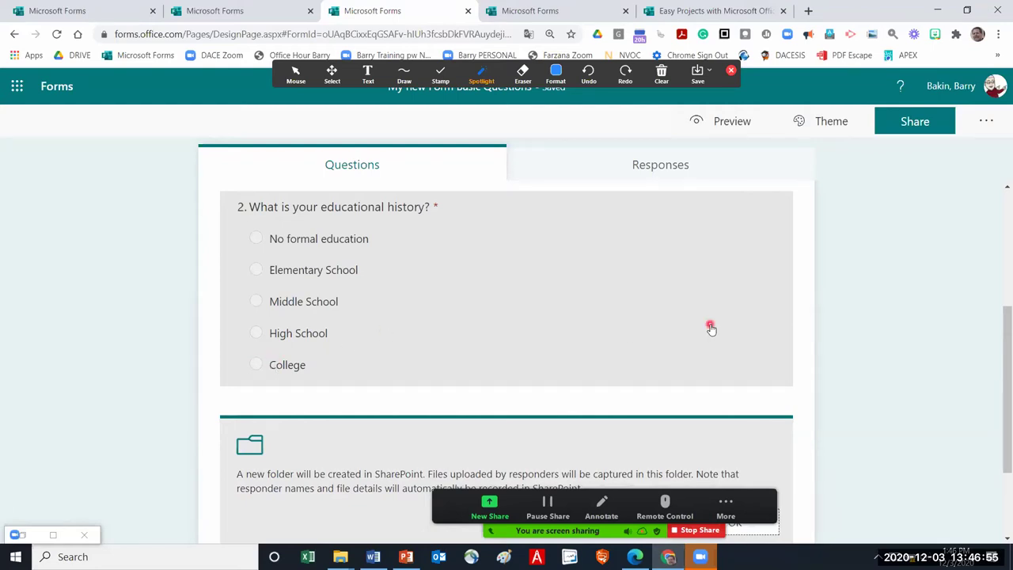
scroll(626, 297, "down", 1)
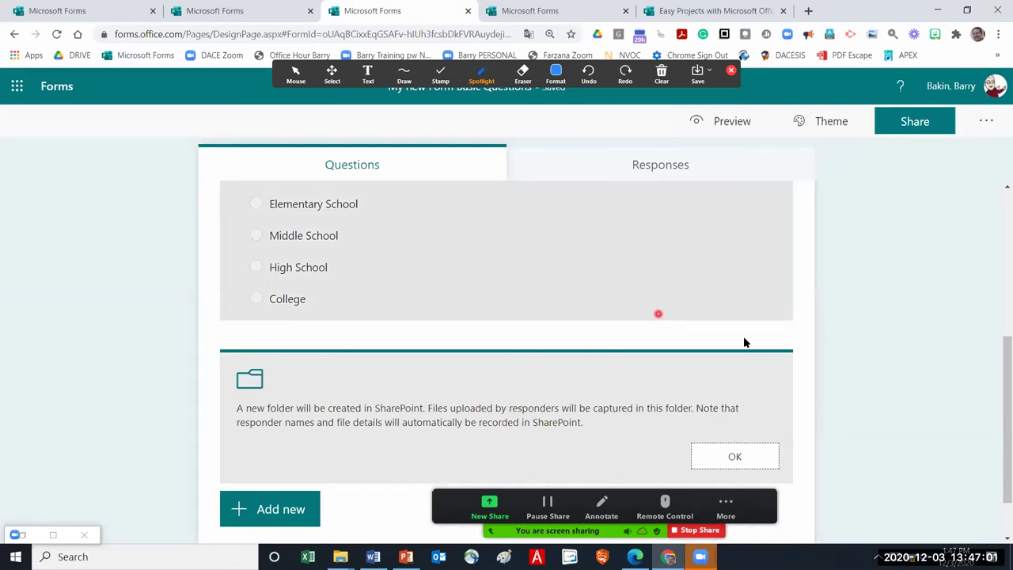
scroll(918, 346, "down", 1)
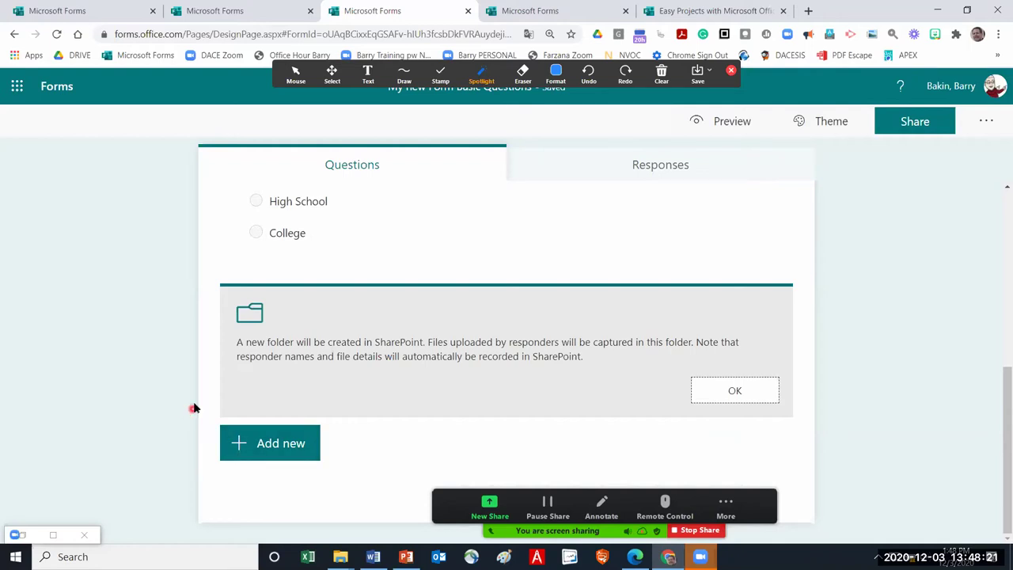
Switch to the PowerPoint presentation and advance to the slide on the "Tense" Questions Project
left_click(724, 506)
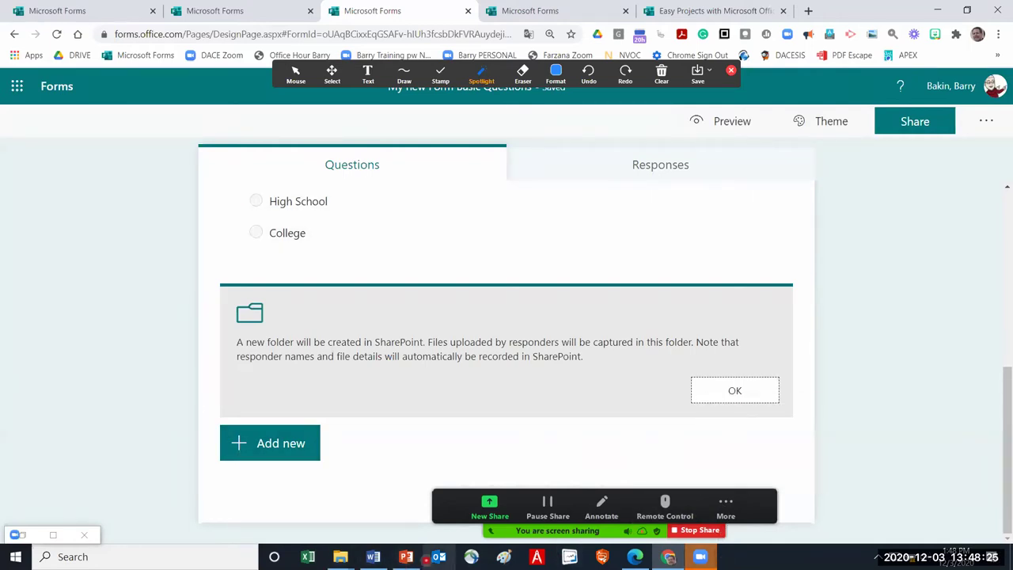
mouse_move(405, 556)
left_click(401, 520)
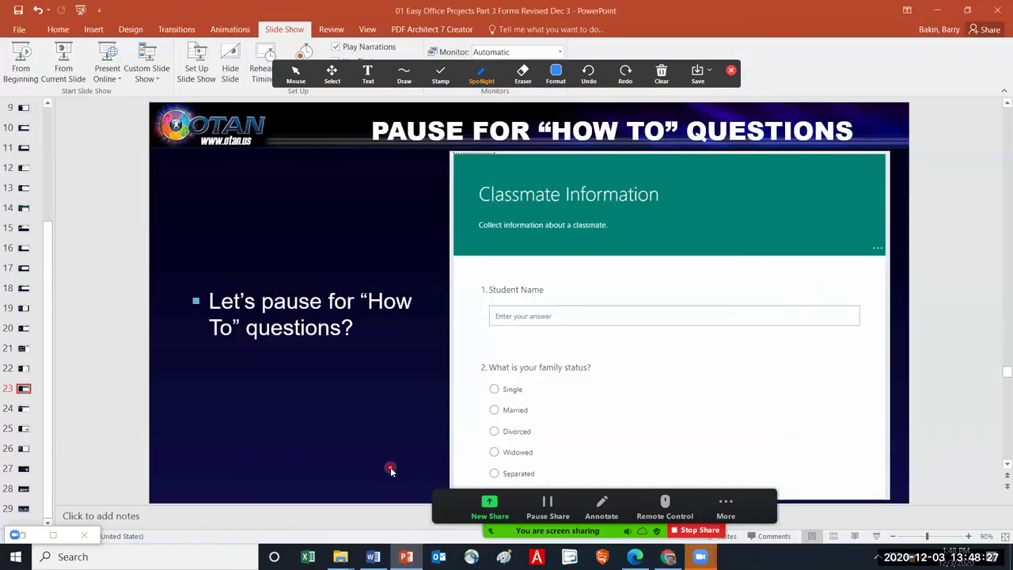
key("Right")
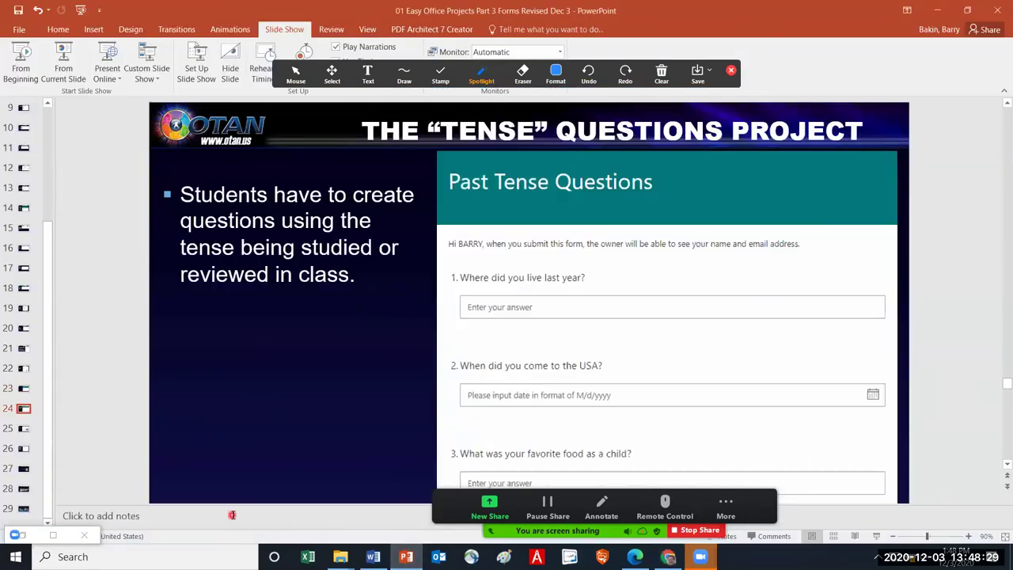
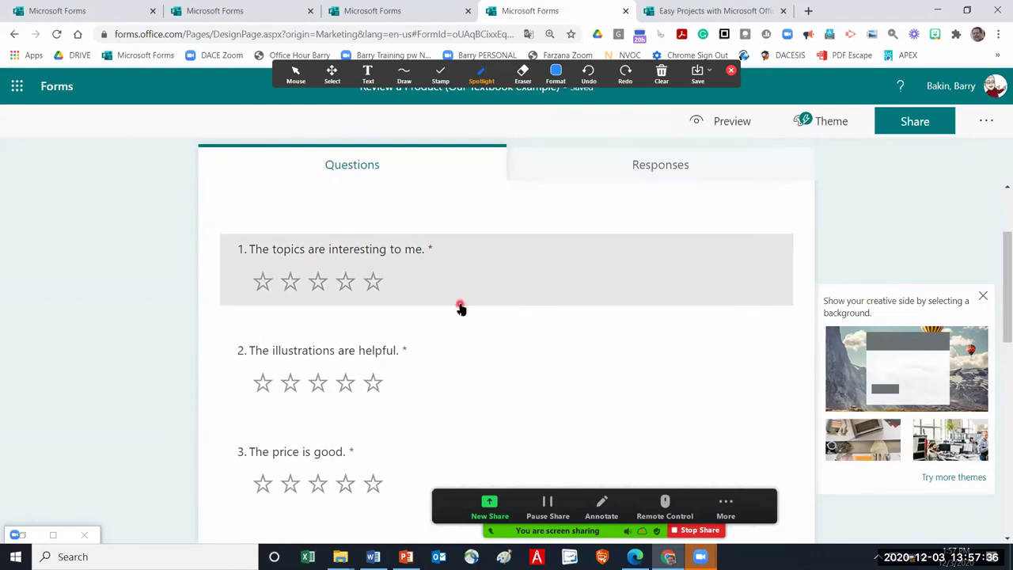
Examine the title, instructions and all seven questions of the Review a Product (Our Textbook example) form
scroll(460, 308, "up", 2)
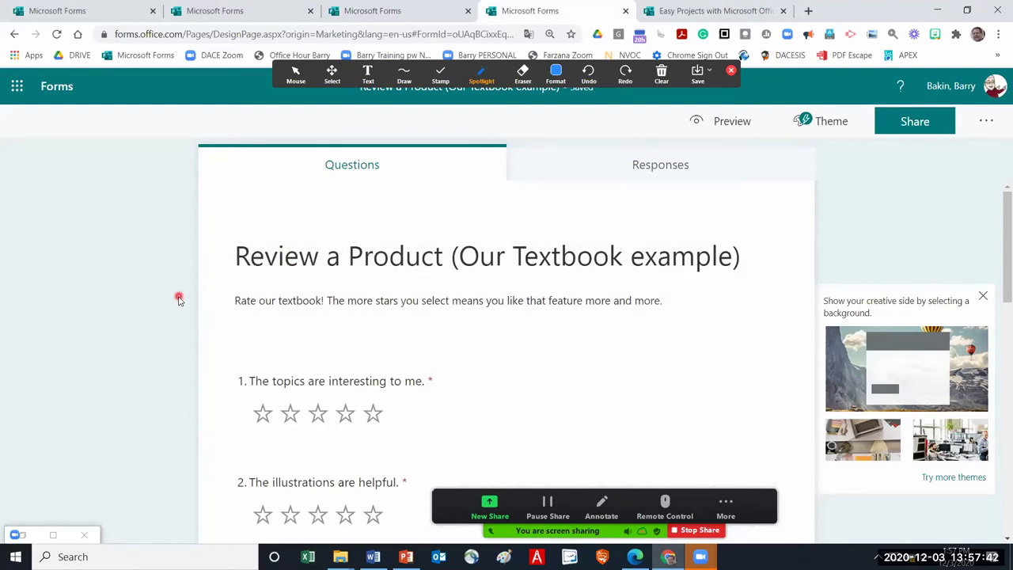
scroll(179, 299, "down", 1)
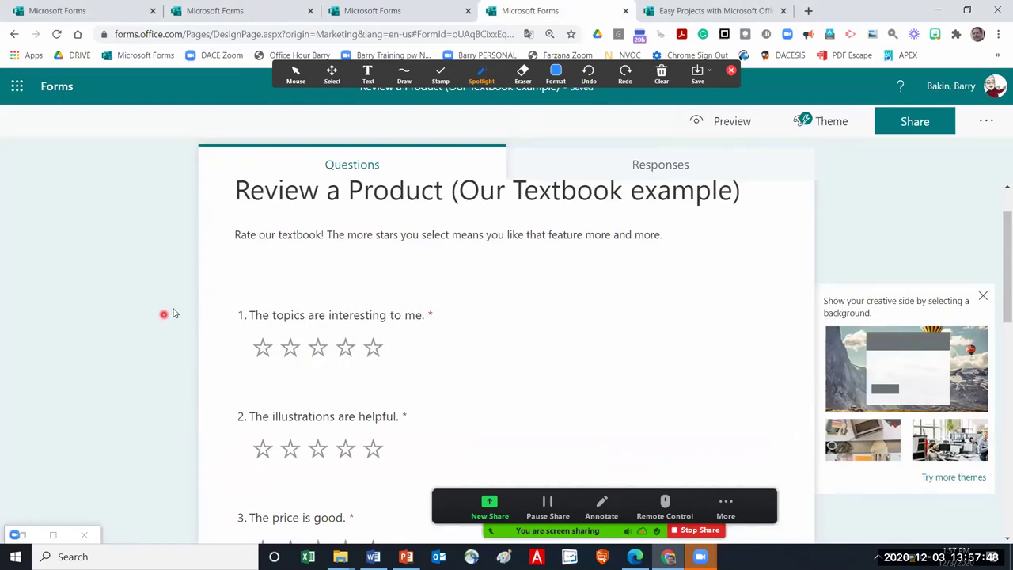
scroll(306, 319, "down", 1)
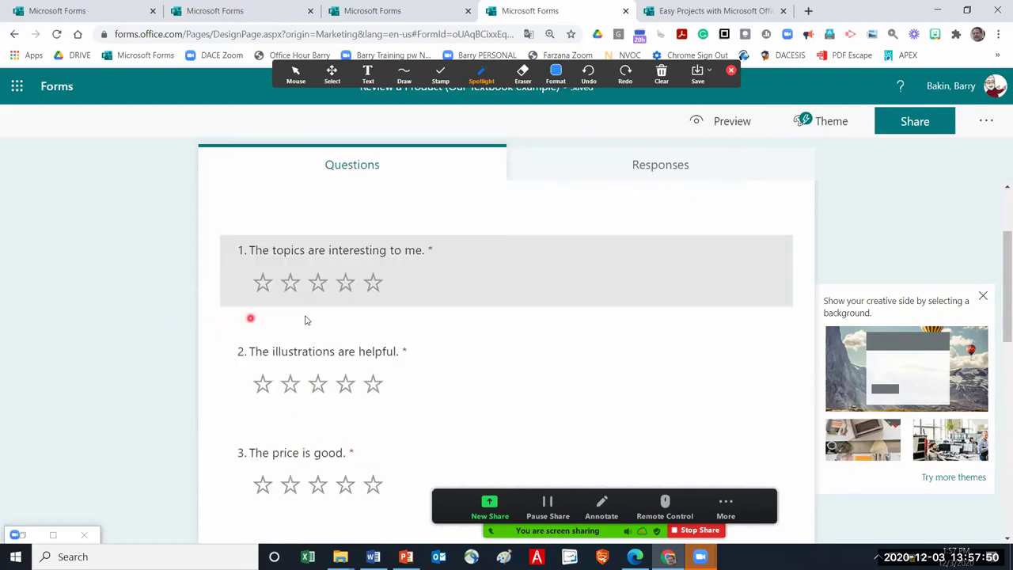
scroll(340, 325, "down", 2)
scroll(396, 309, "down", 3)
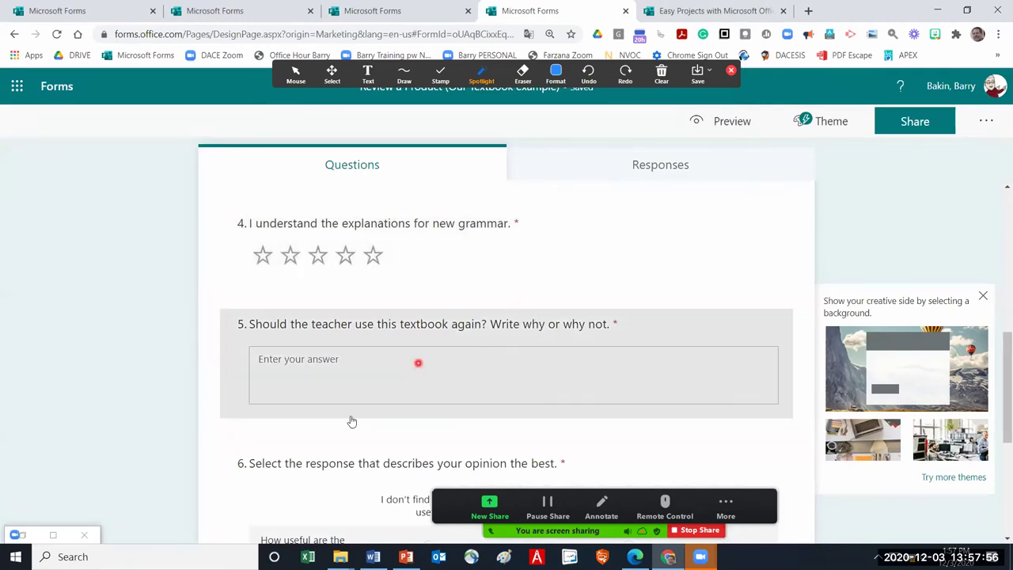
scroll(443, 348, "down", 1)
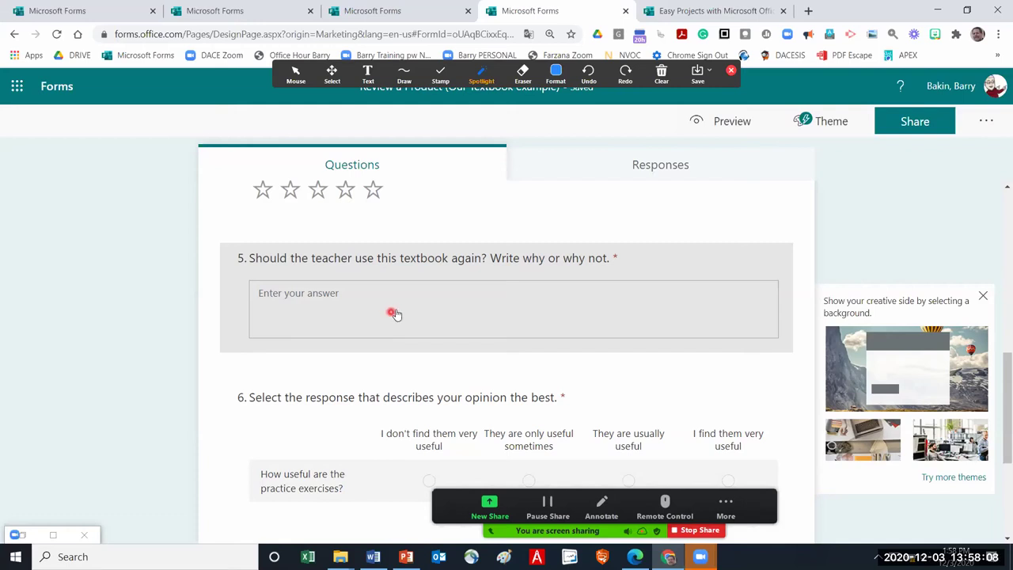
scroll(404, 310, "down", 2)
scroll(419, 313, "down", 1)
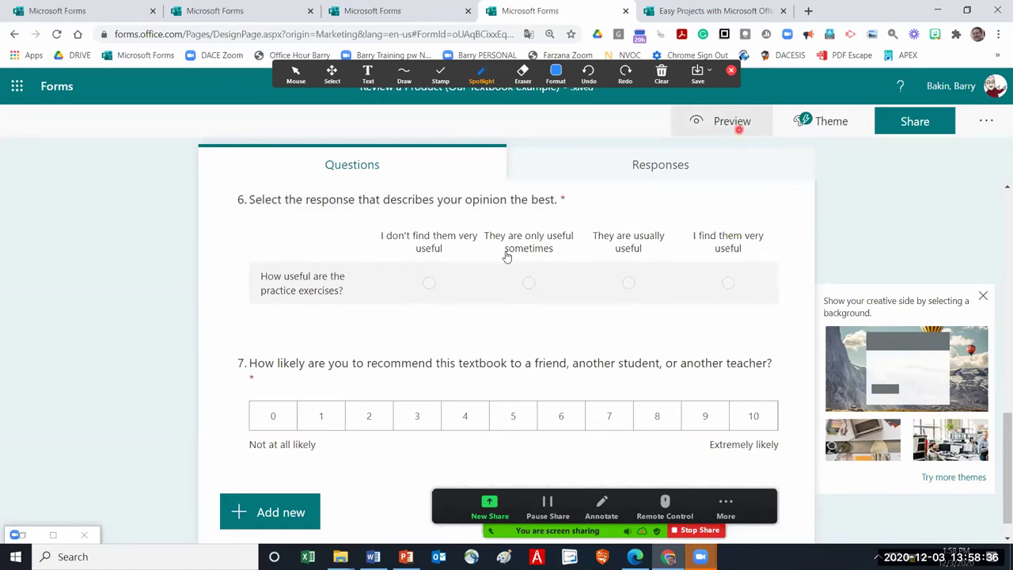
scroll(399, 328, "down", 1)
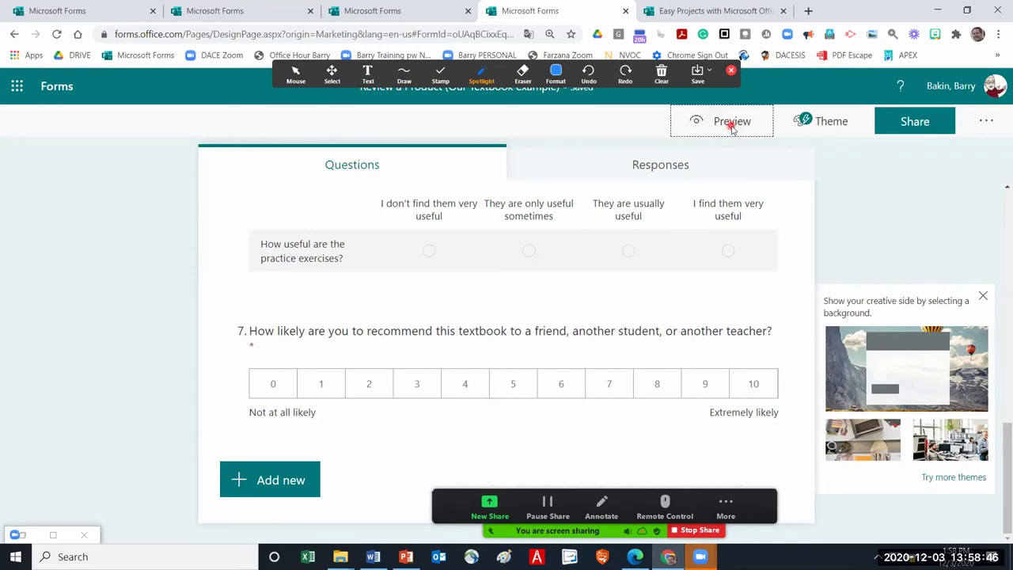
Preview the form, try "They are only useful sometimes" for question 6 and 7 for question 7, and return to editing
left_click(729, 124)
scroll(657, 261, "down", 5)
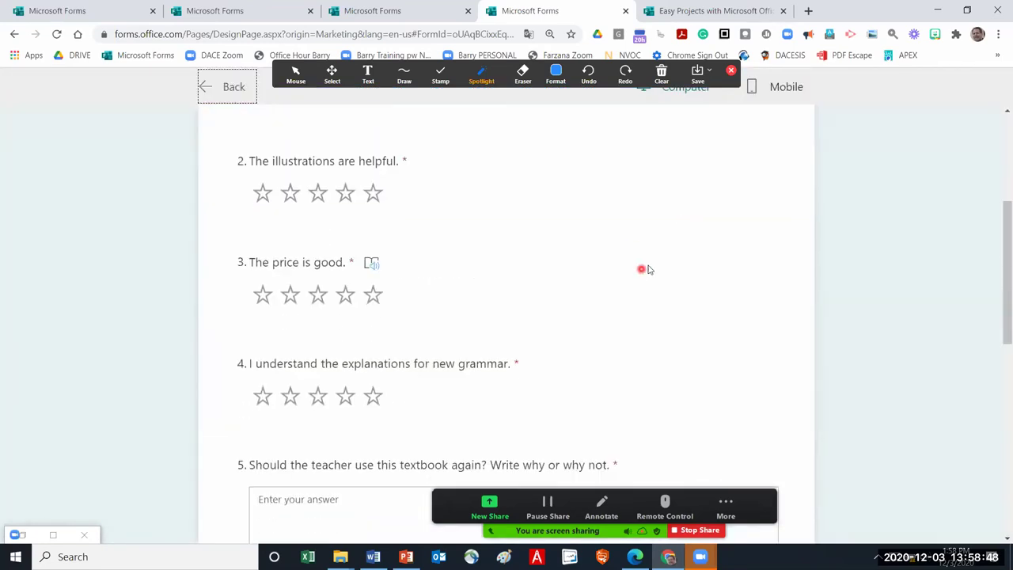
scroll(665, 277, "down", 3)
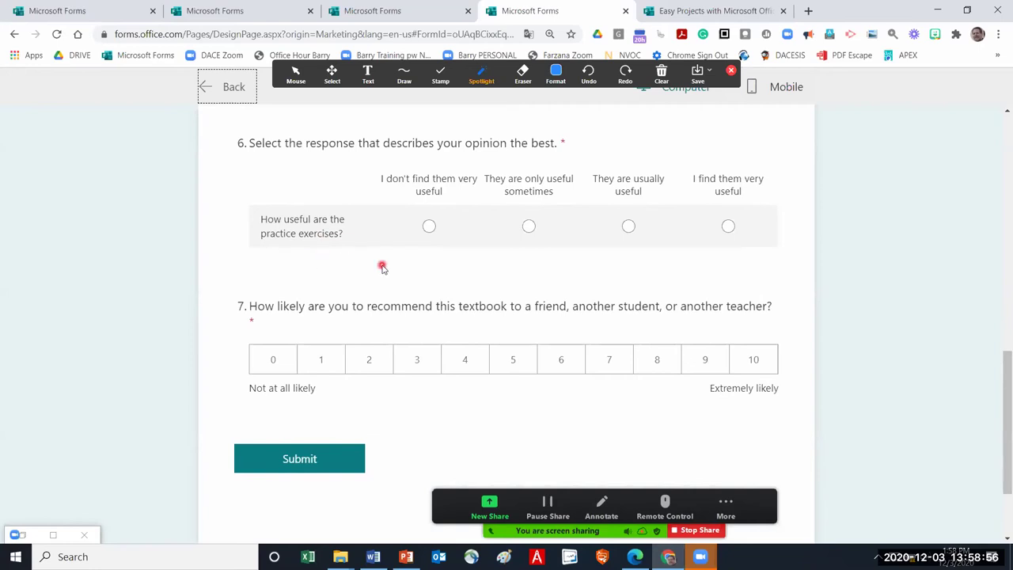
left_click(530, 227)
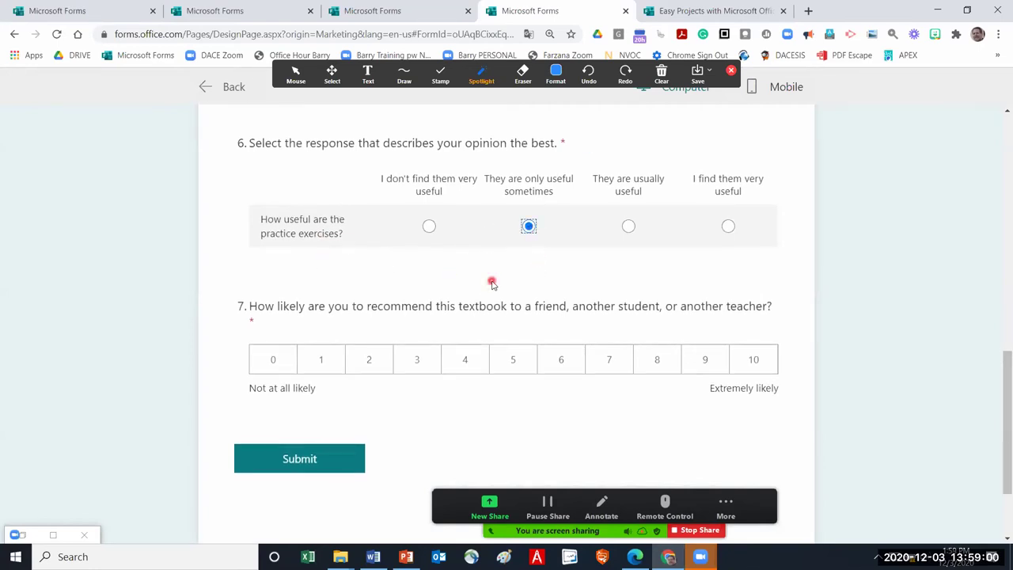
scroll(354, 322, "down", 1)
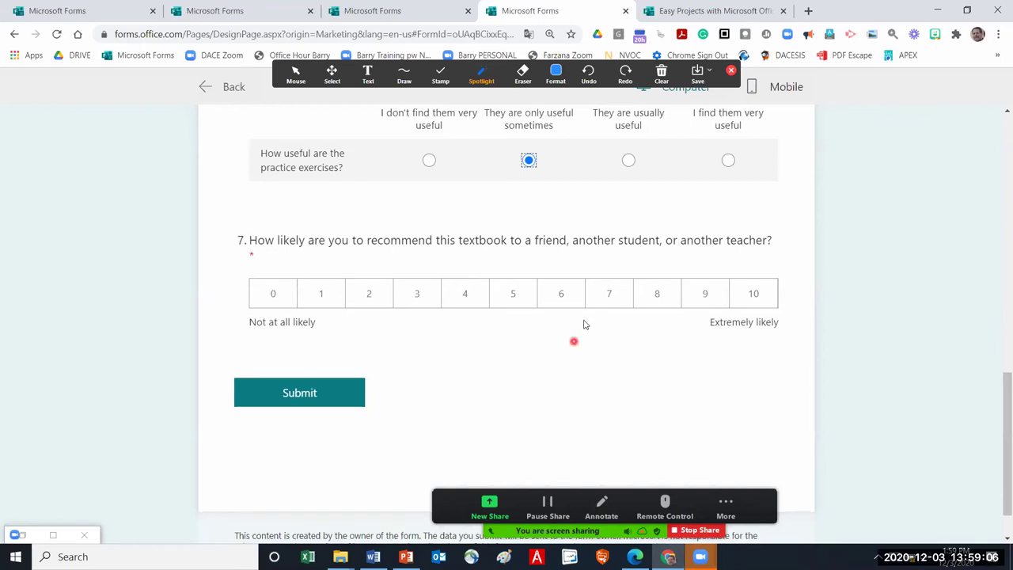
left_click(609, 297)
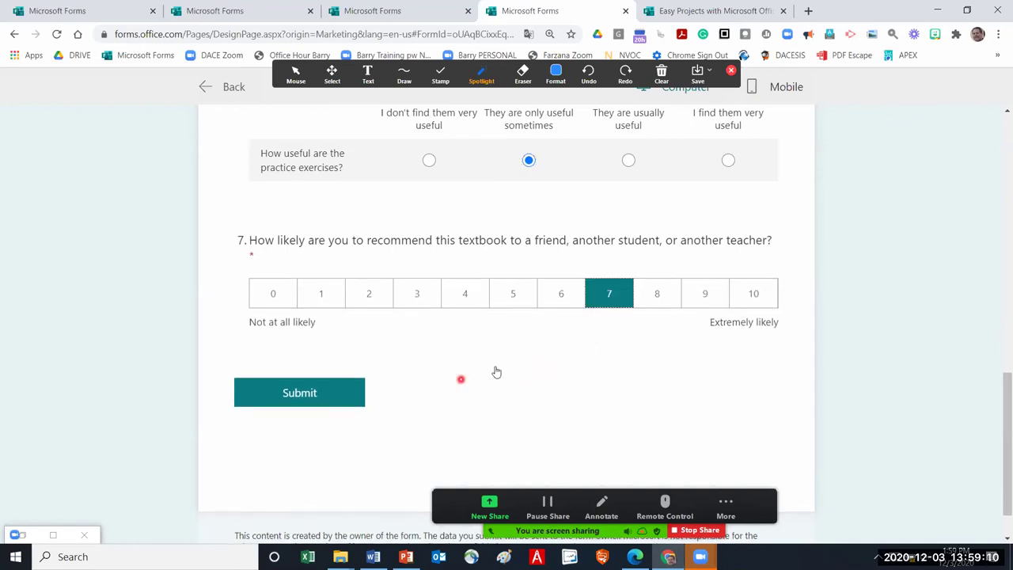
scroll(730, 258, "up", 1)
scroll(729, 258, "up", 2)
left_click(226, 88)
Start a new question after question 7 and move the screen-sharing toolbar clear of the question types
scroll(633, 289, "down", 7)
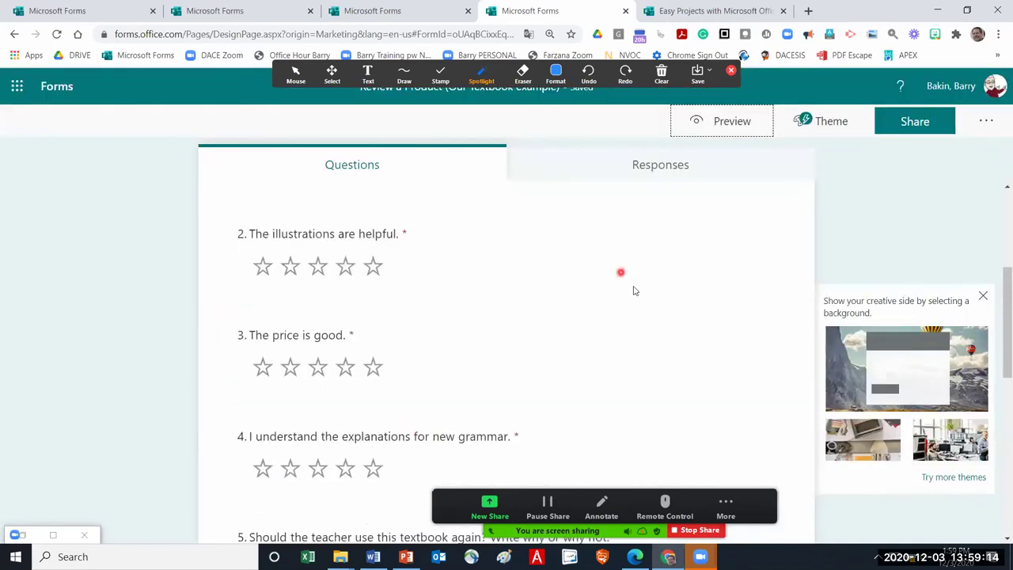
scroll(652, 289, "down", 5)
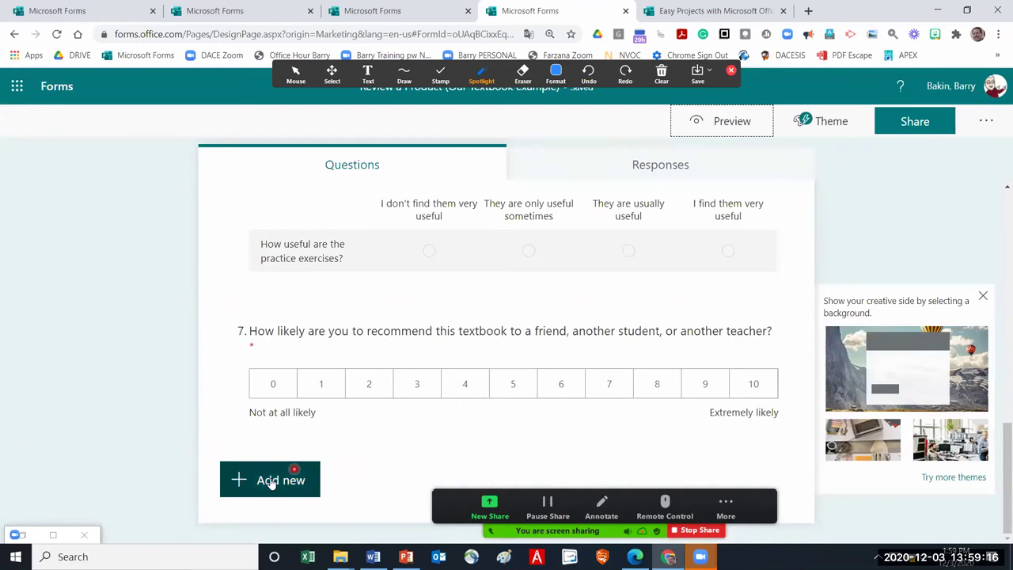
left_click(276, 480)
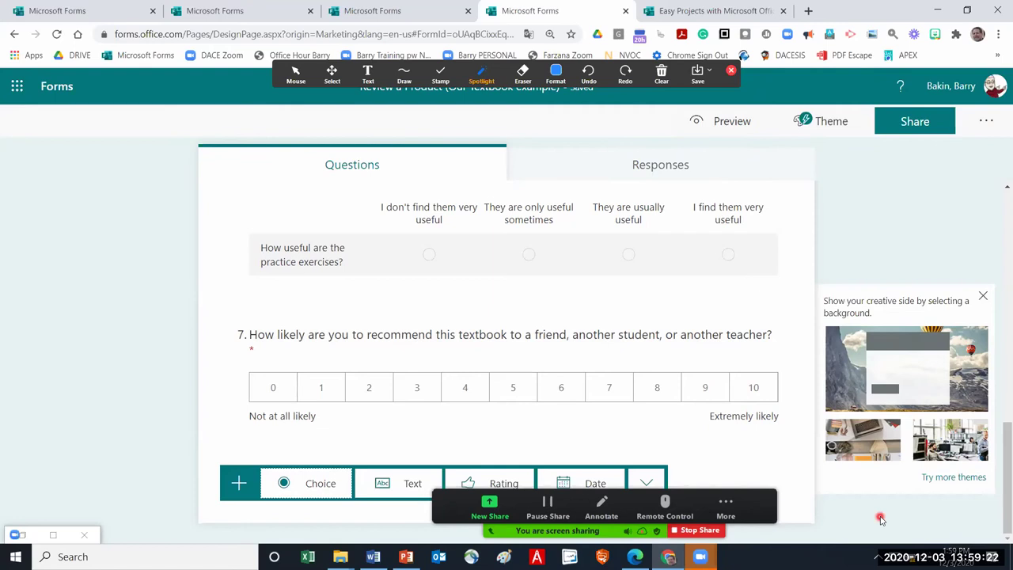
key("ctrl+minus")
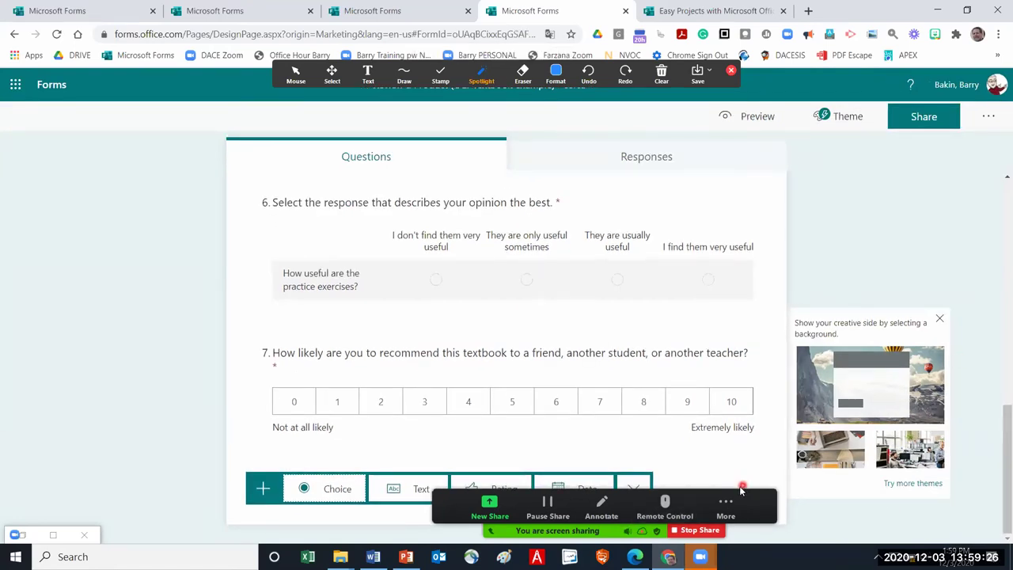
left_click(453, 503)
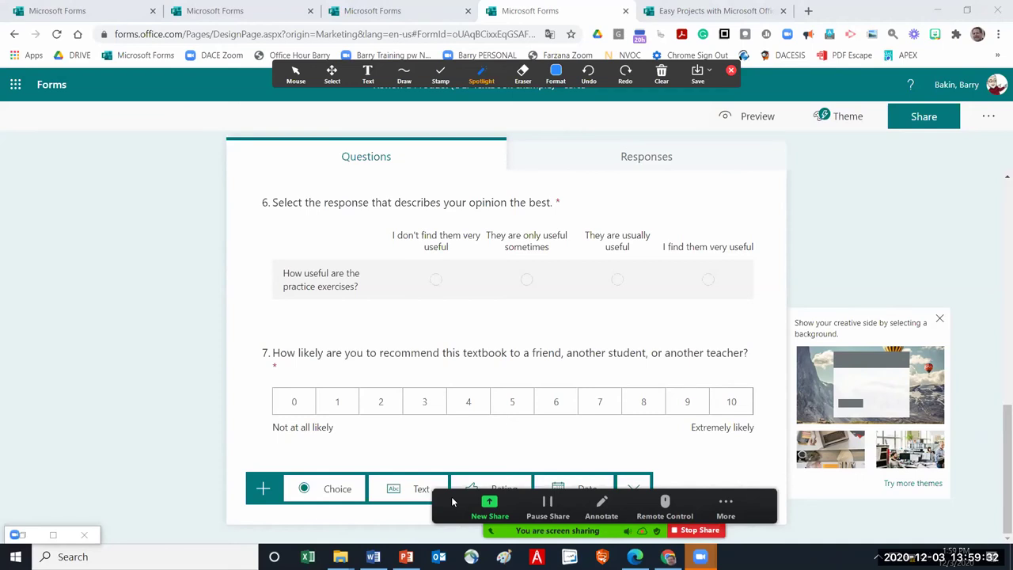
left_click_drag(451, 496, 22, 119)
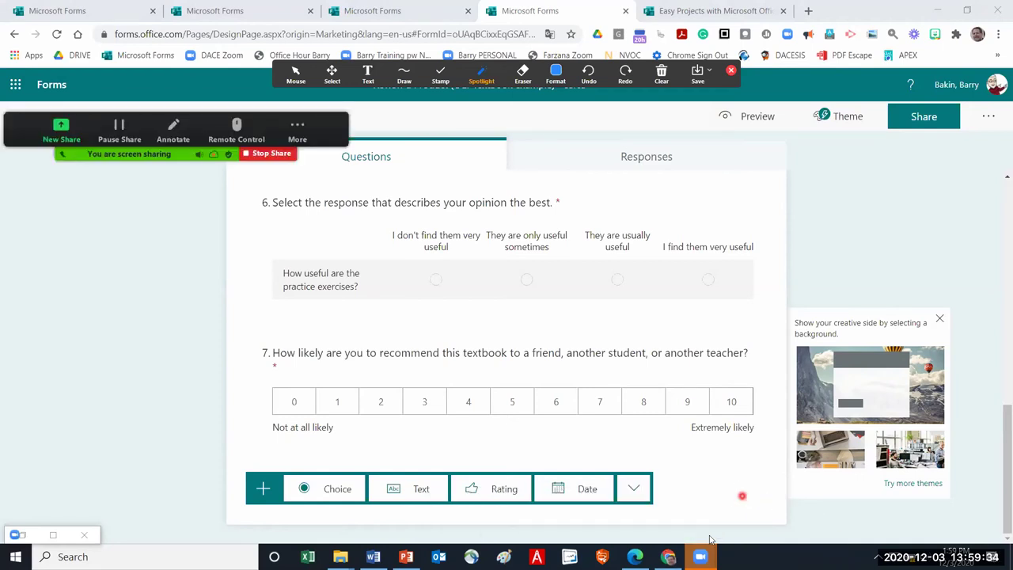
Add a Likert question with the text "How important is voting in an election?" as question 8
left_click(631, 490)
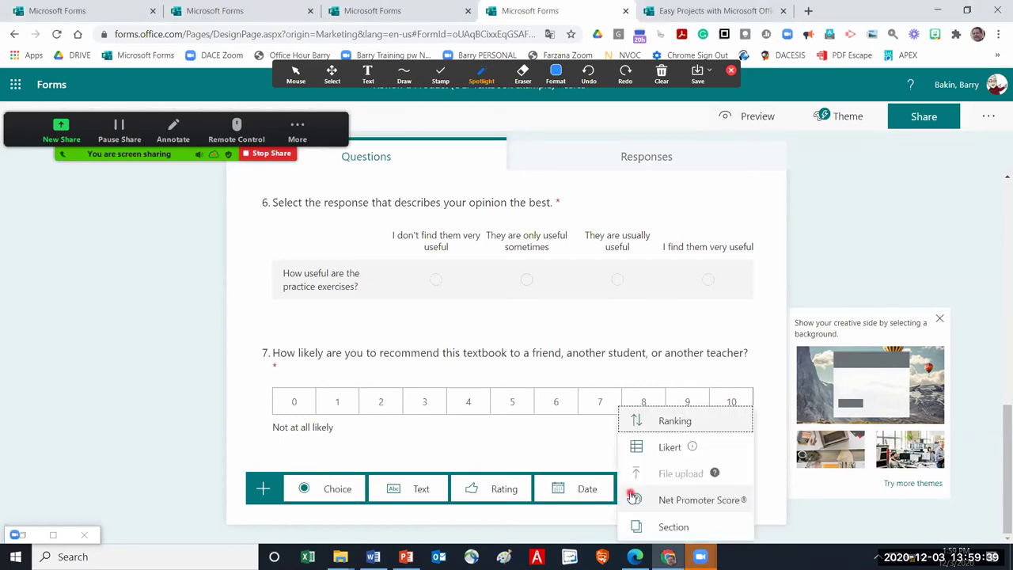
left_click(671, 448)
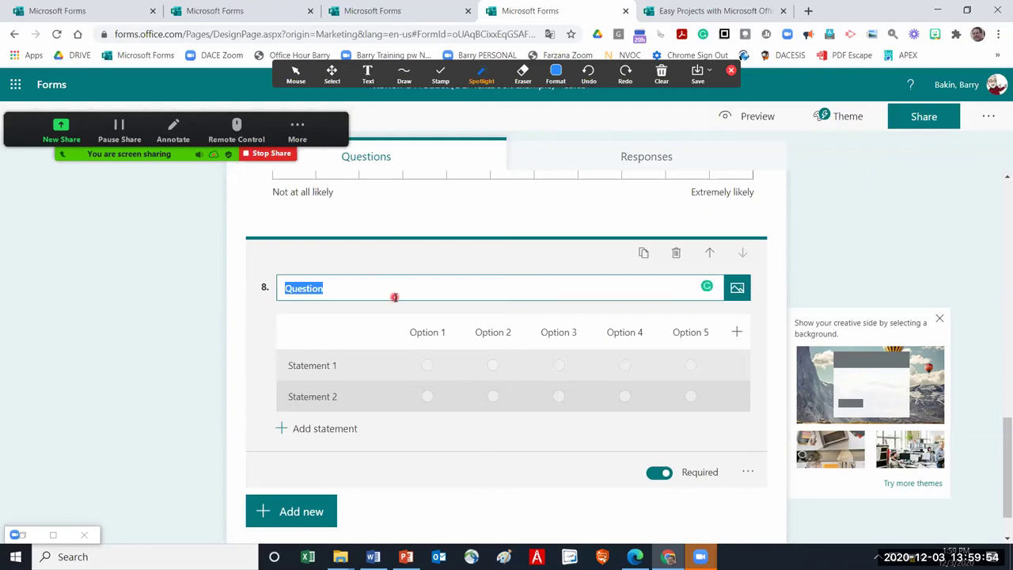
type("How imp")
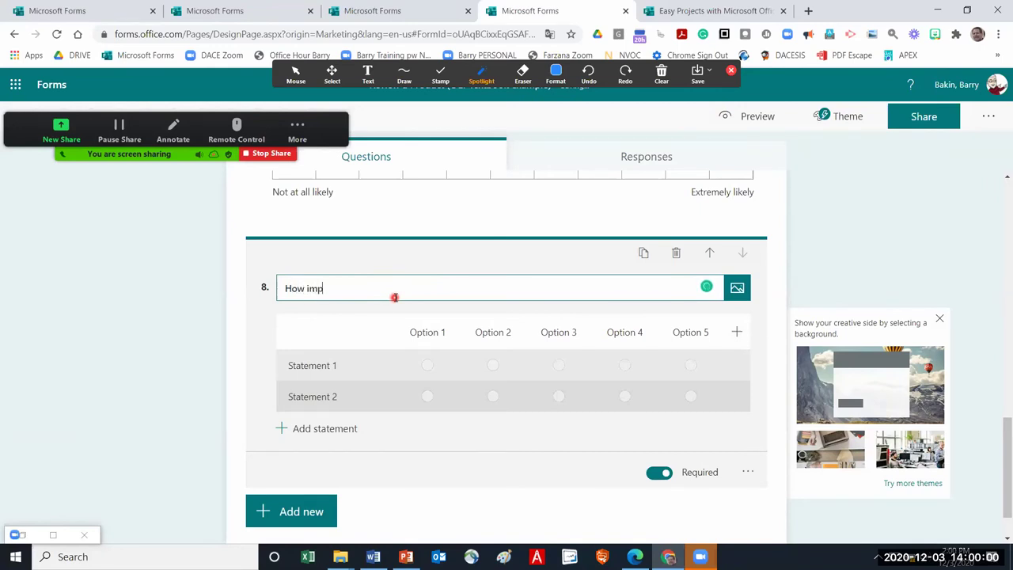
type("ortant is voting in an election?")
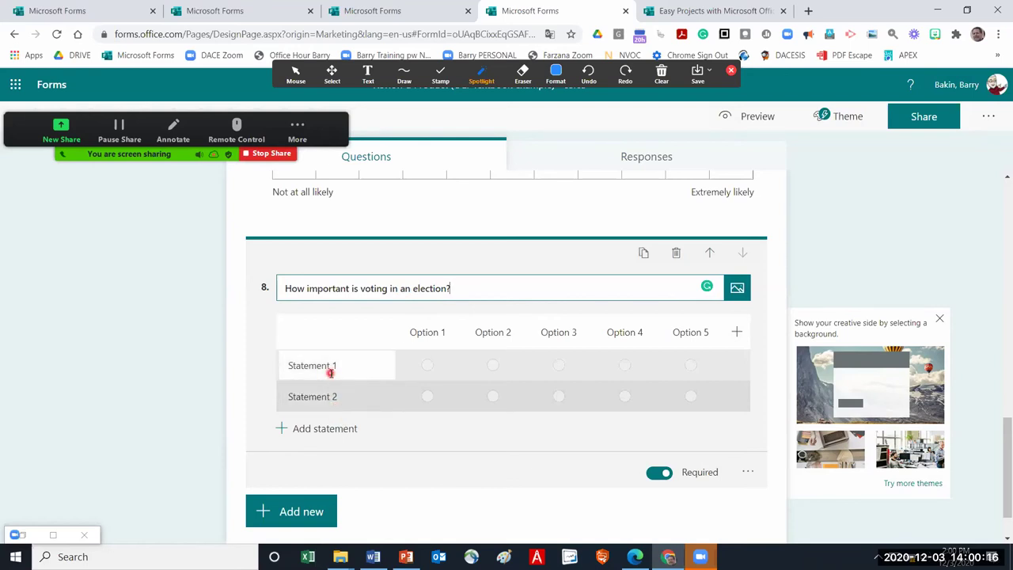
left_click(332, 365)
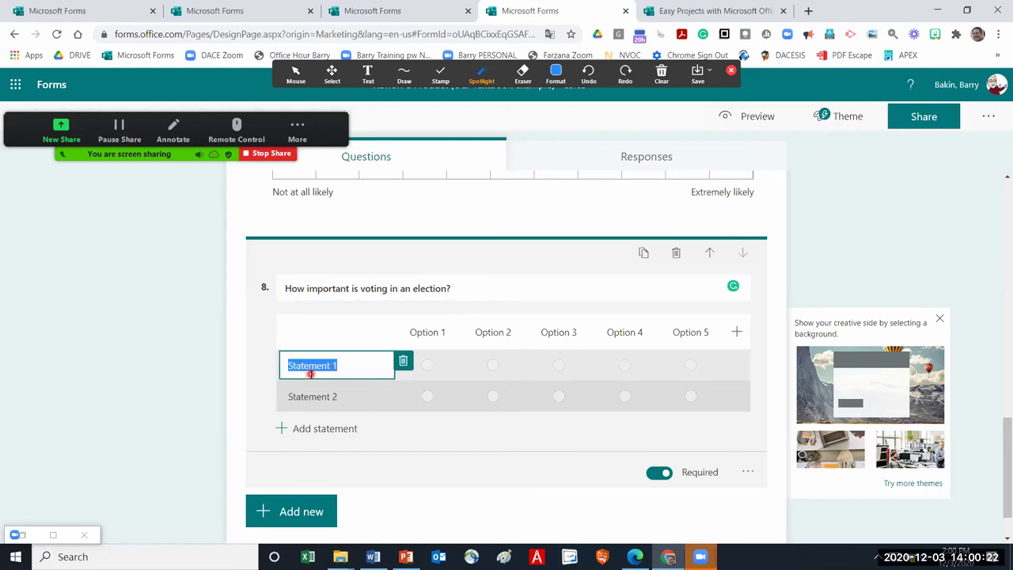
left_click(500, 285)
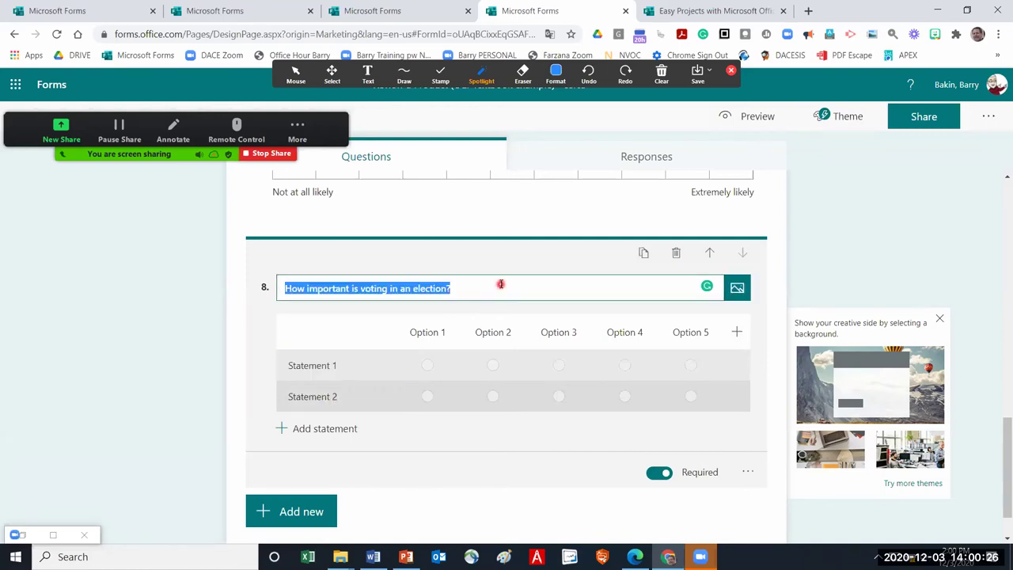
key("BackSpace")
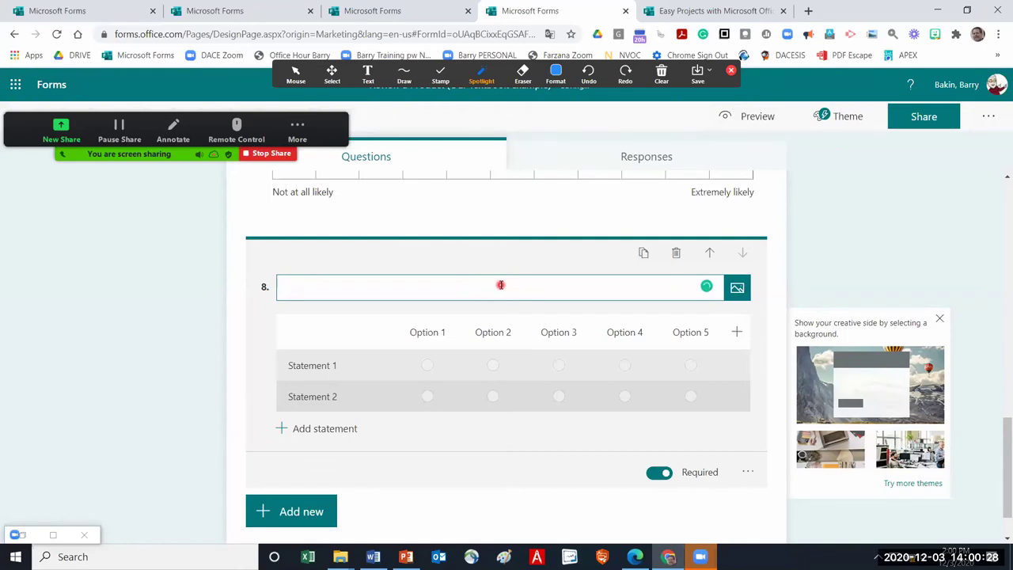
key("ctrl+z")
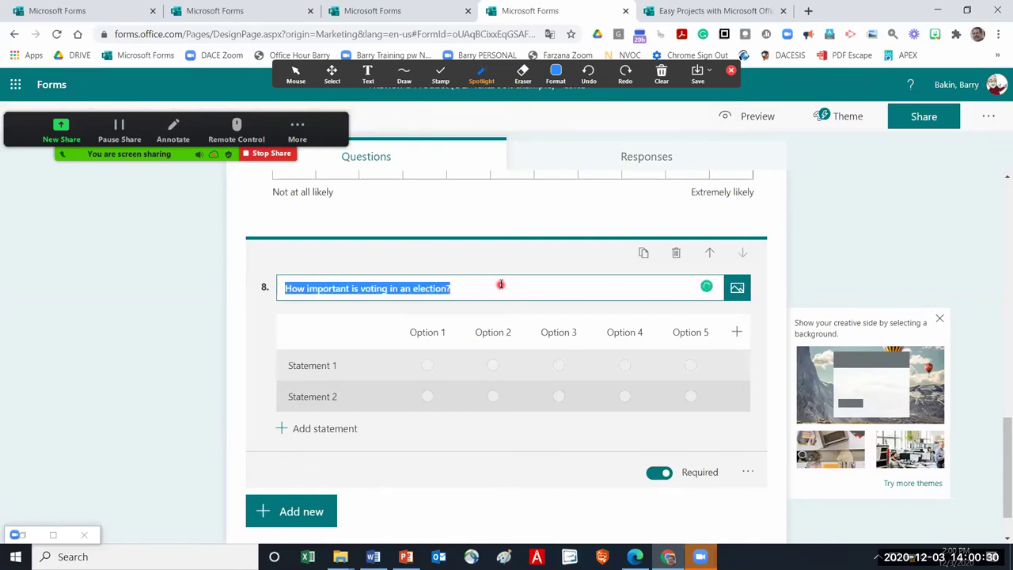
Extend question 8's text with "Select the Response that best describes your opinion about the statement."
left_click(455, 288)
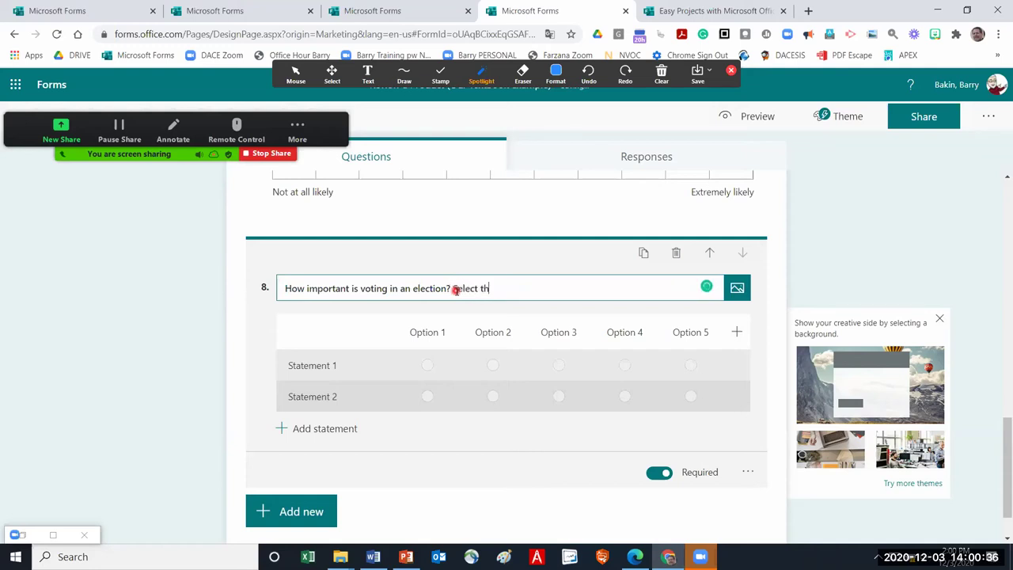
type("Select the Response that best describe")
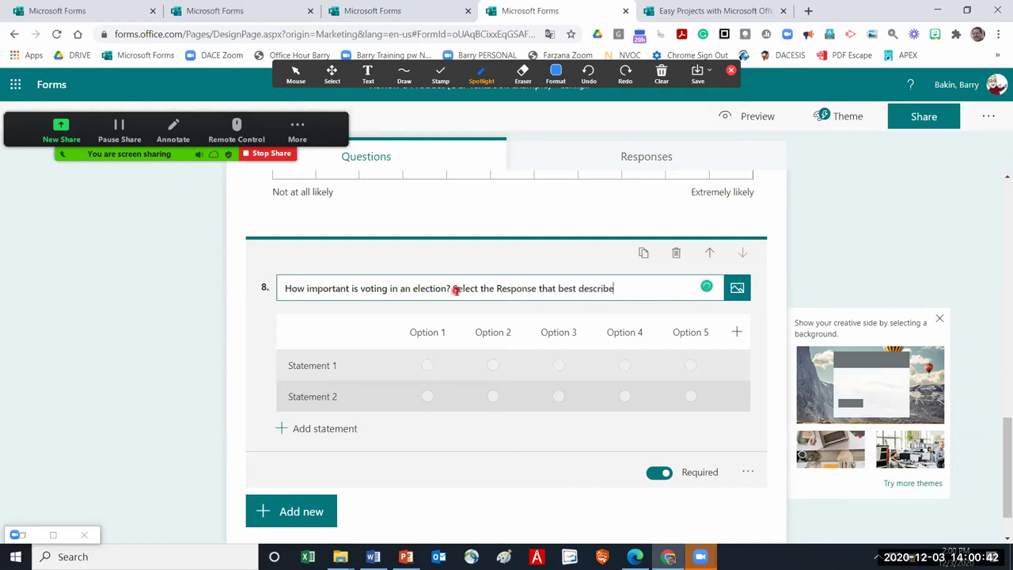
type("s your opinion about the statement.")
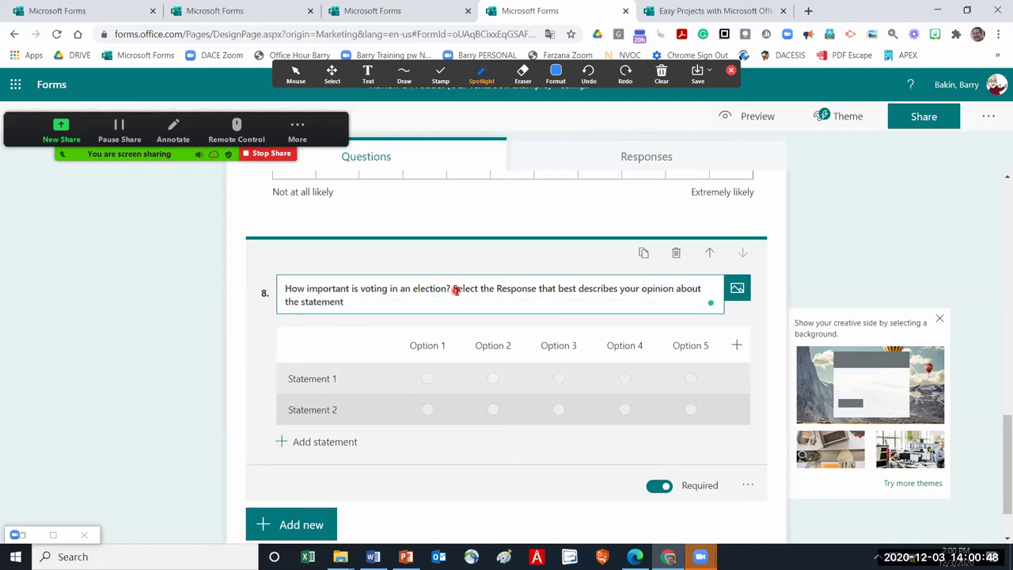
Replace the first statement of question 8 with "How important is voting in an election"
left_click(331, 379)
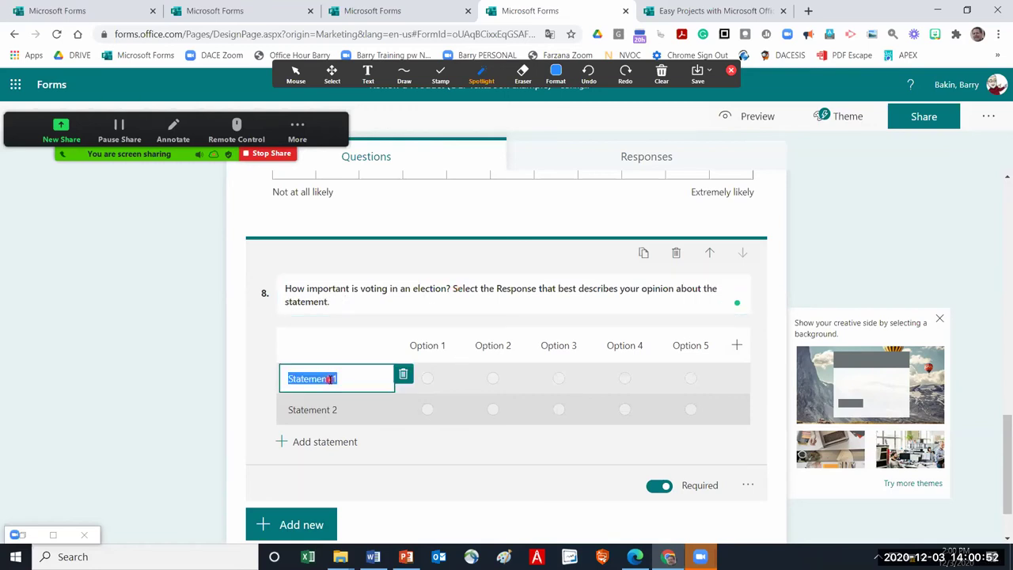
type("Vo")
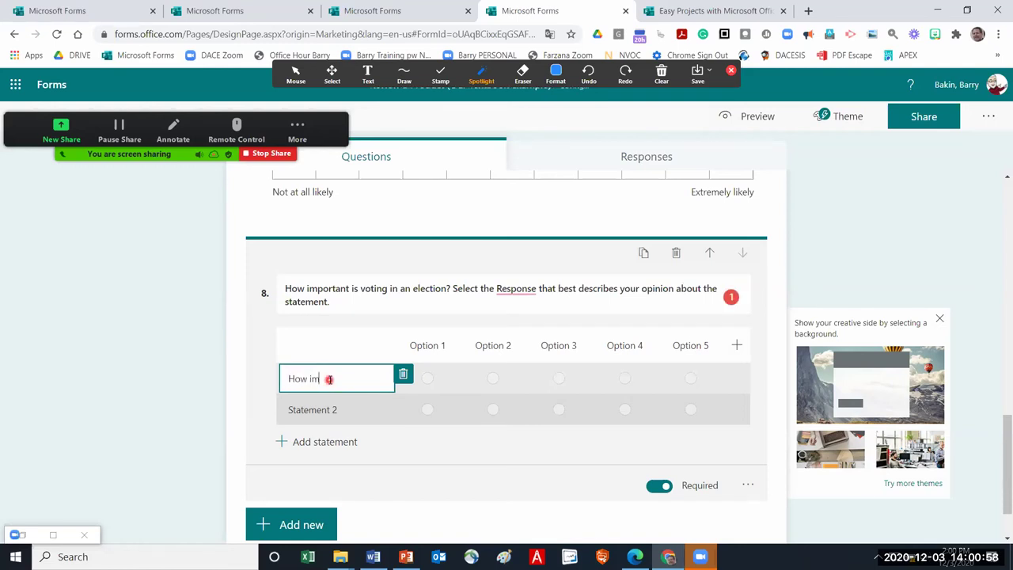
type("How important is voting in")
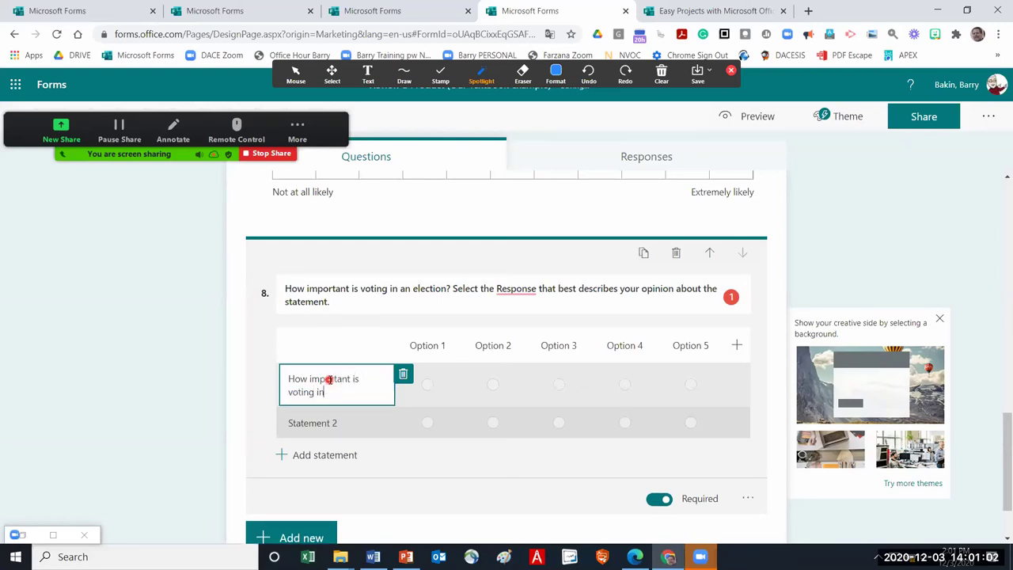
type(" an election")
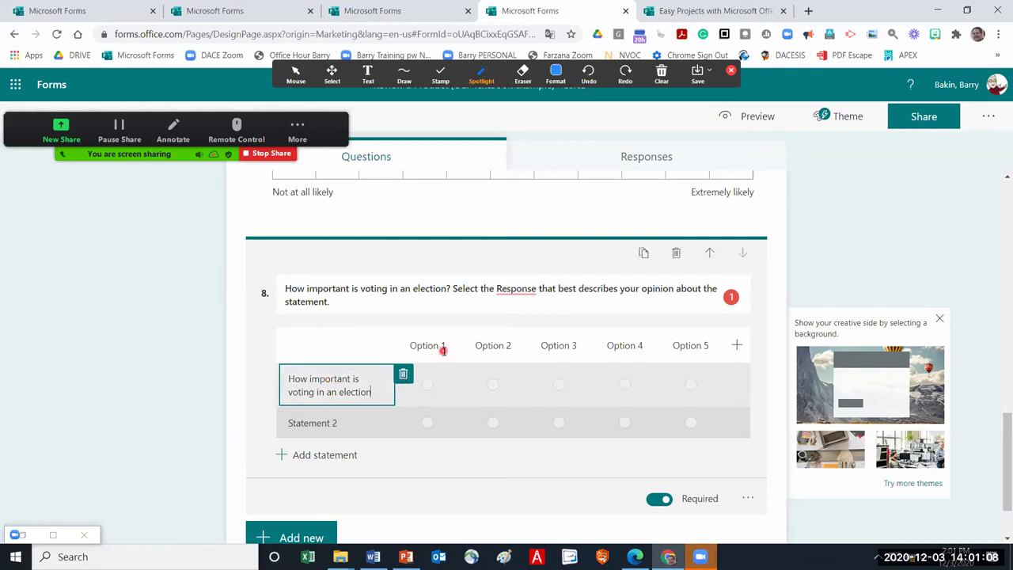
Label the first answer option of question 8 "Not very important" and the fifth option "Extremely important"
left_click(441, 349)
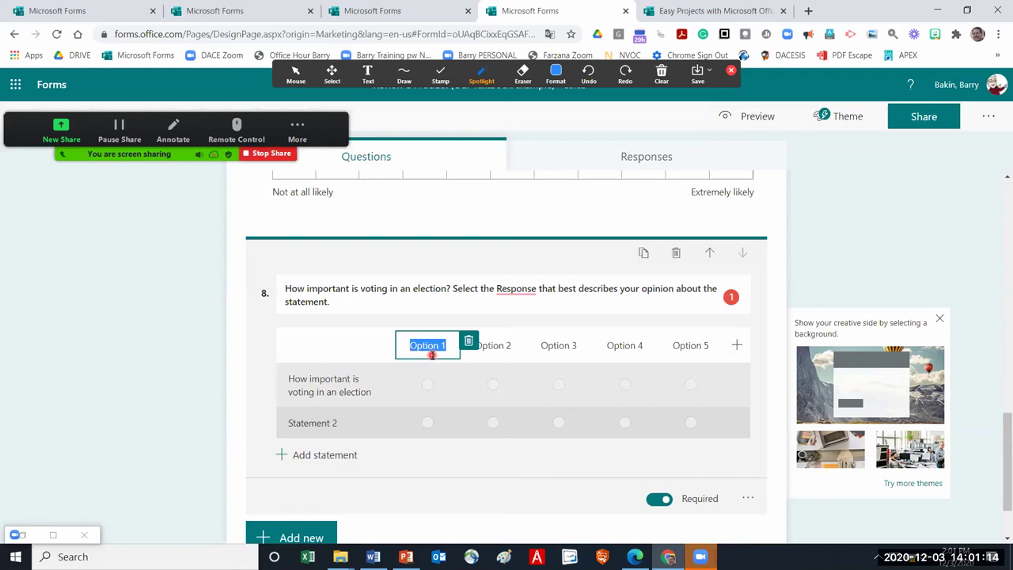
type("Not very im")
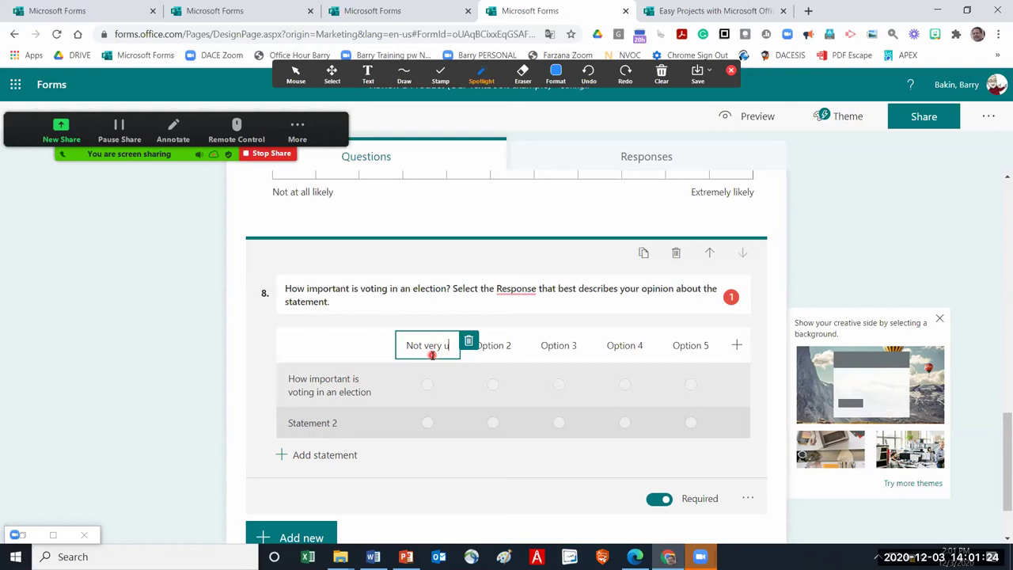
type("portant")
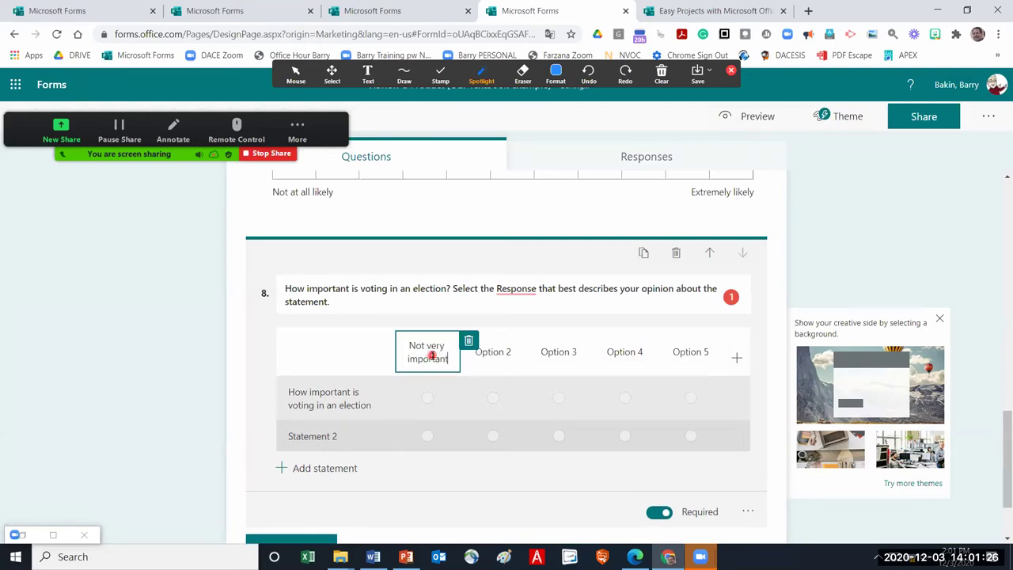
left_click(703, 356)
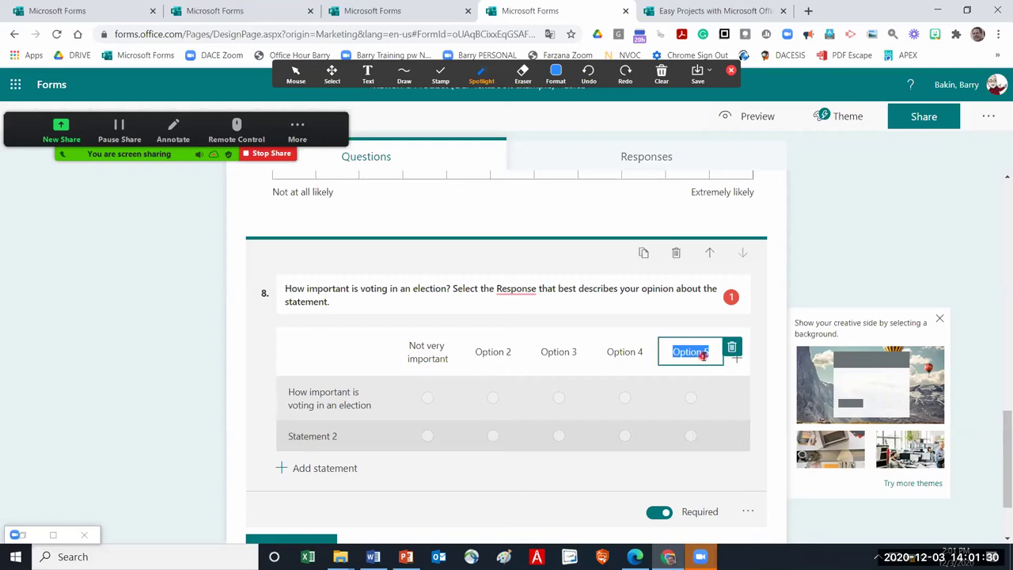
type("Extre")
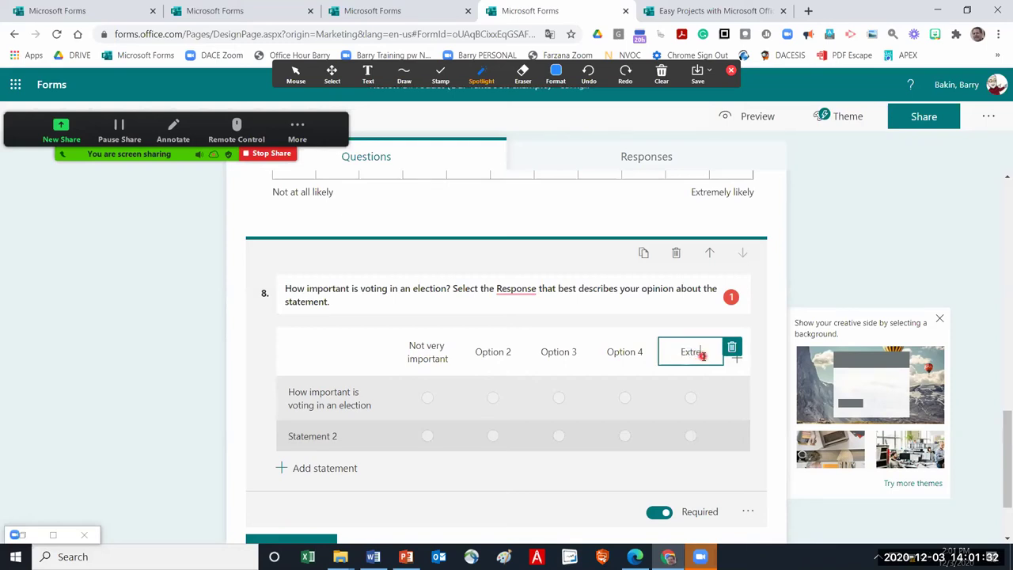
type("mely important")
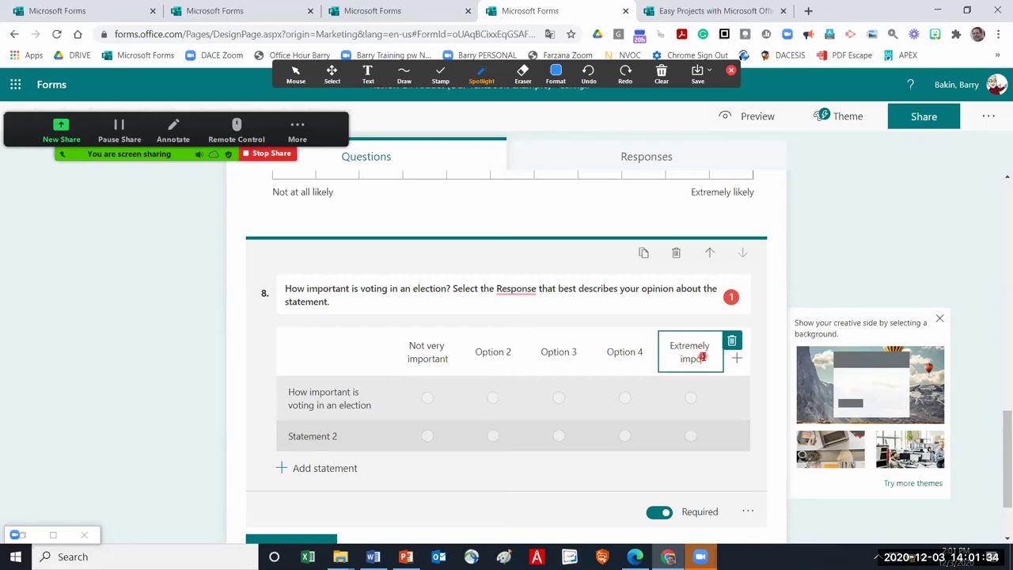
Label Option 3 "Sort of important", delete Option 2, and label Option 4 "Very Important"
left_click(551, 353)
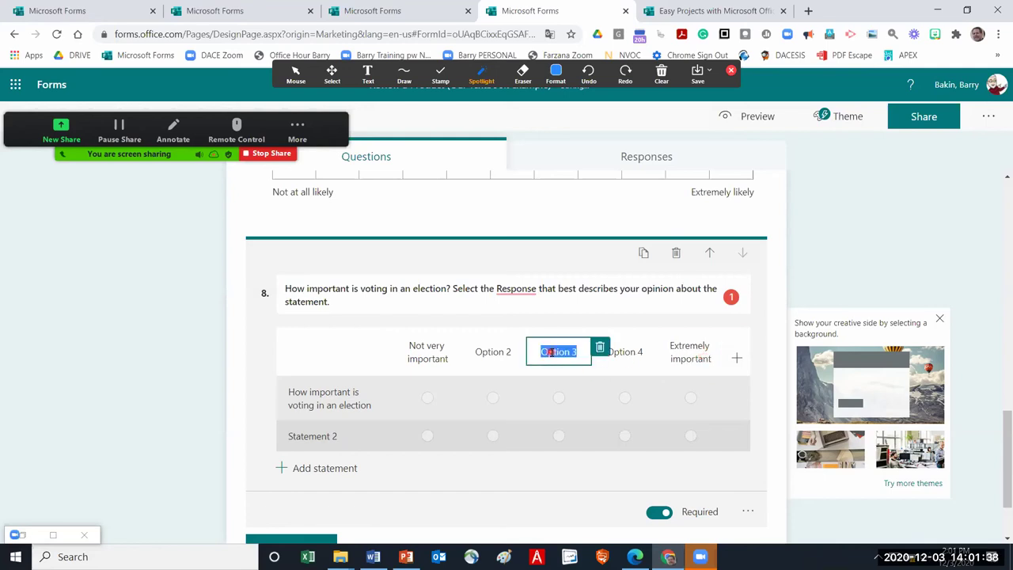
type("Sort of important")
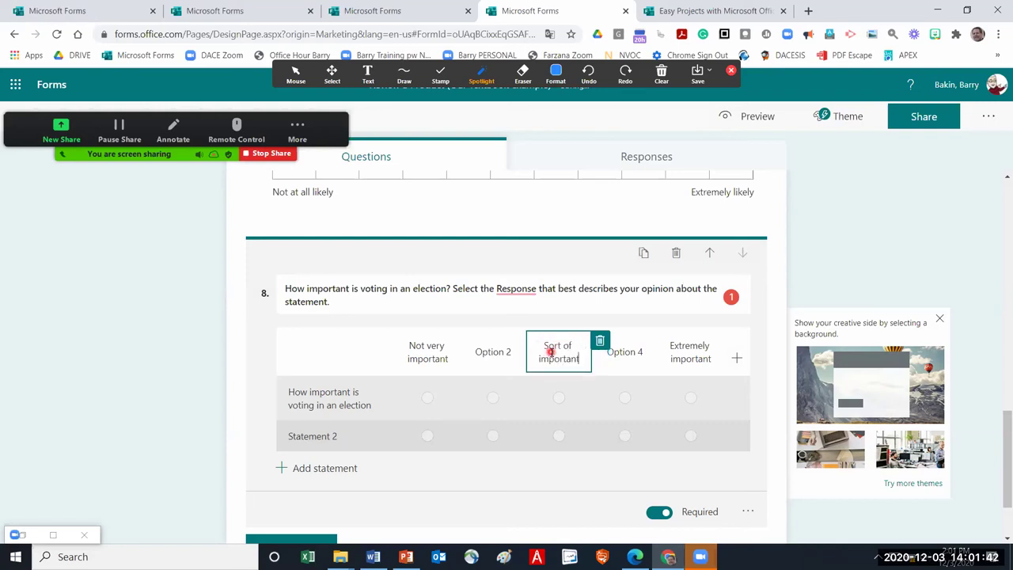
left_click(494, 356)
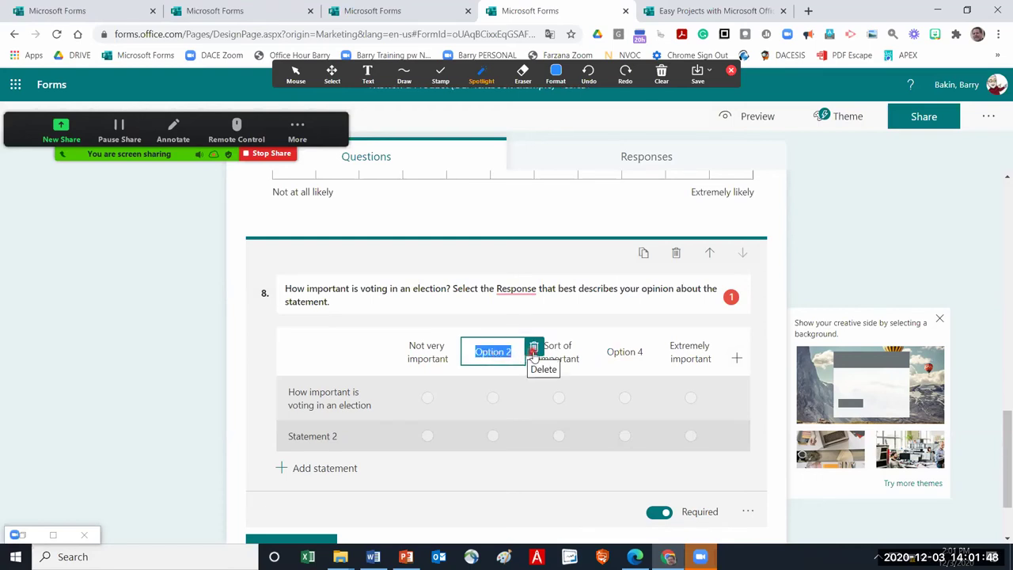
left_click(534, 351)
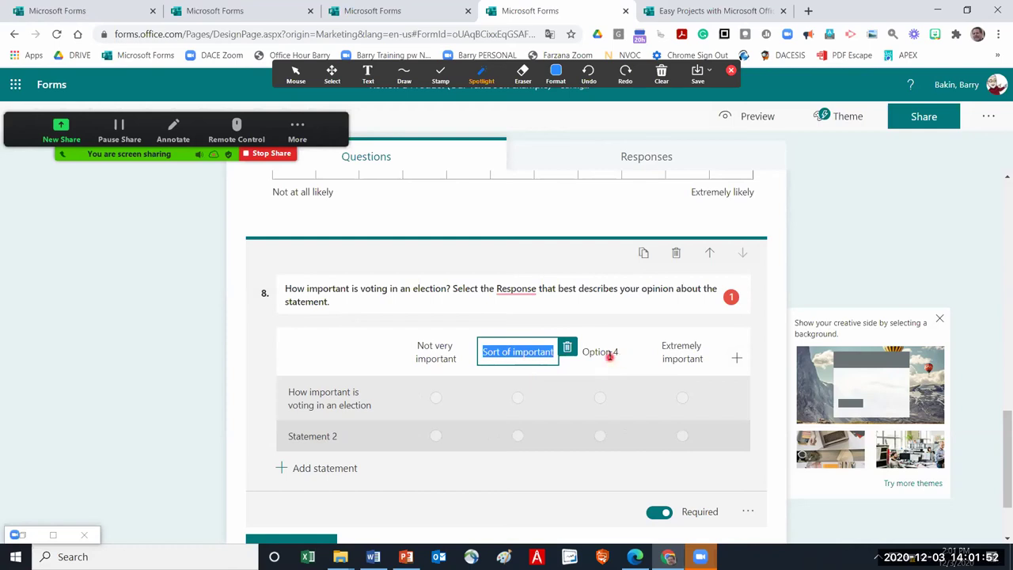
left_click(609, 357)
type("Very")
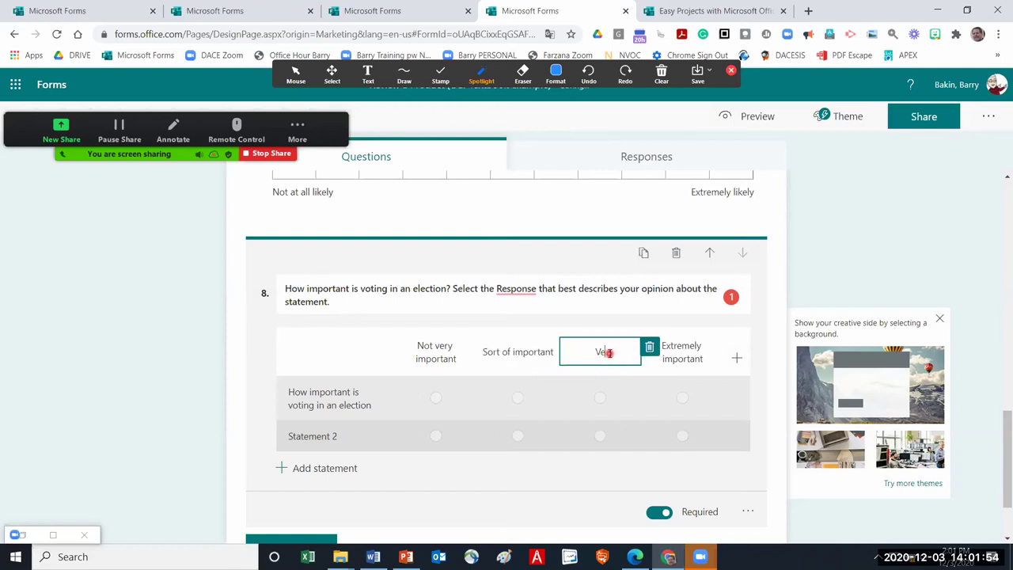
type(" Important")
Add a question mark to the end of question 8's first statement and delete Statement 2
left_click(369, 406)
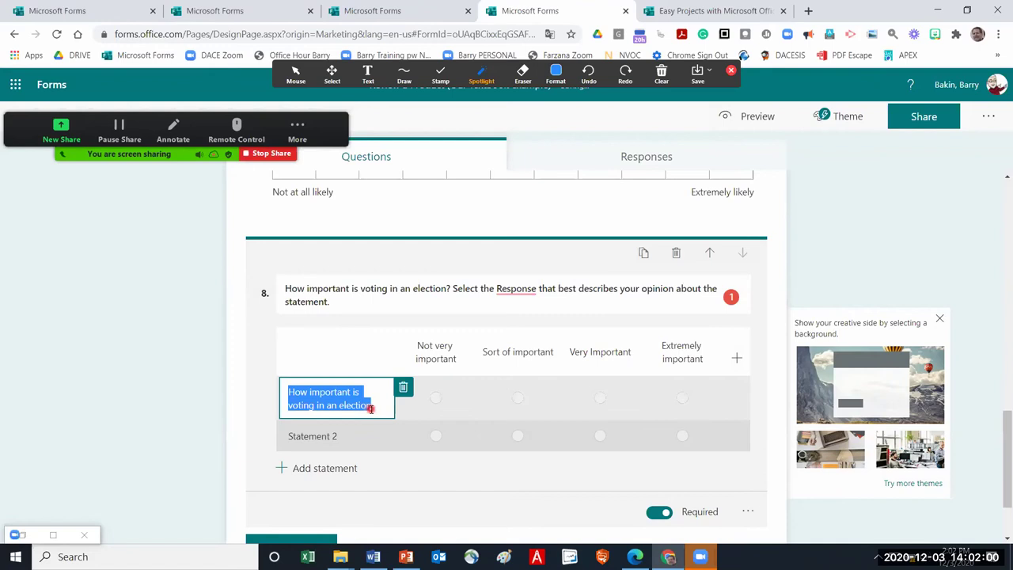
left_click(370, 410)
type("?")
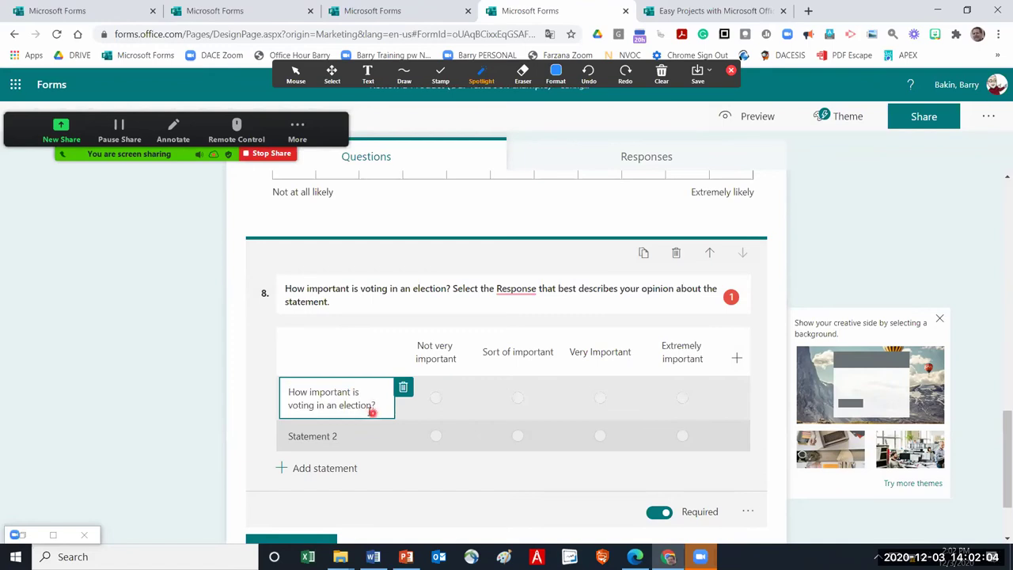
left_click(339, 435)
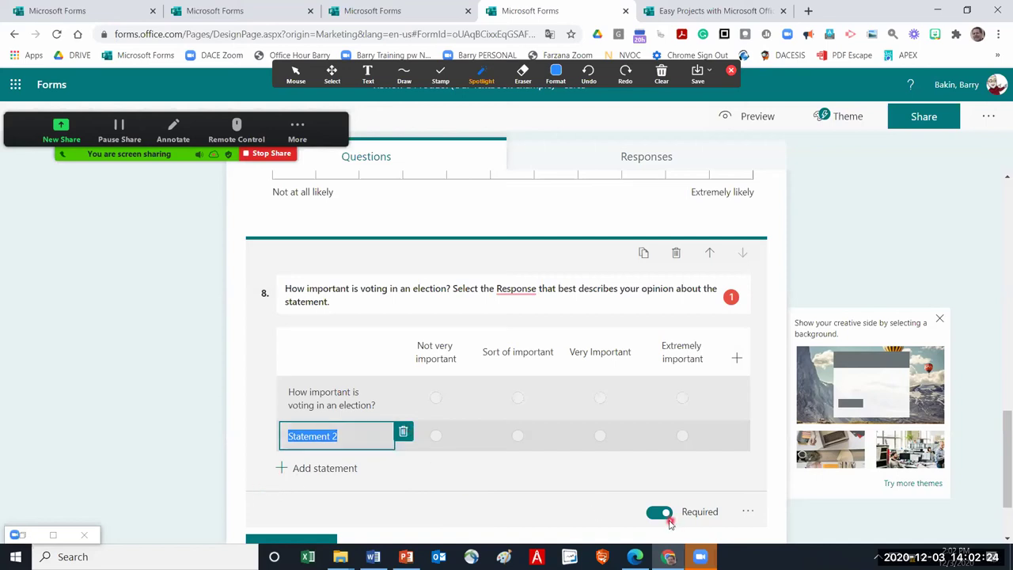
left_click(403, 431)
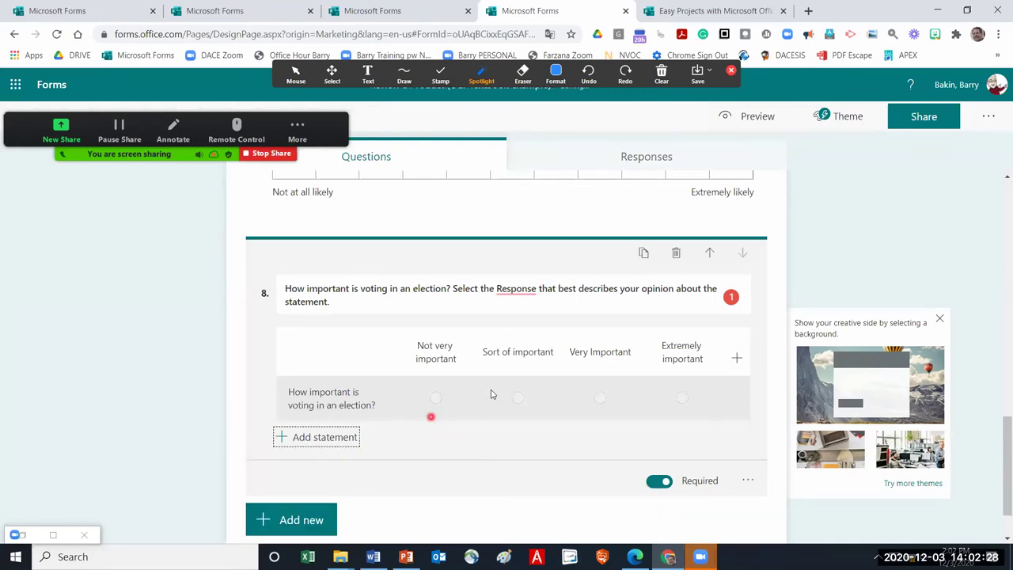
Preview the form to check the voting question at its end, and return to editing
left_click(751, 116)
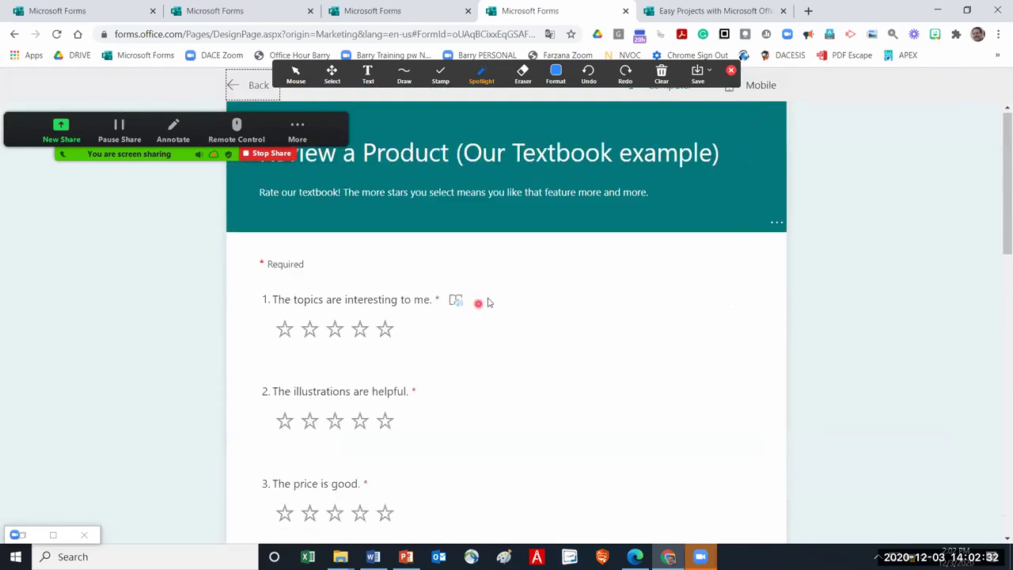
scroll(491, 300, "down", 15)
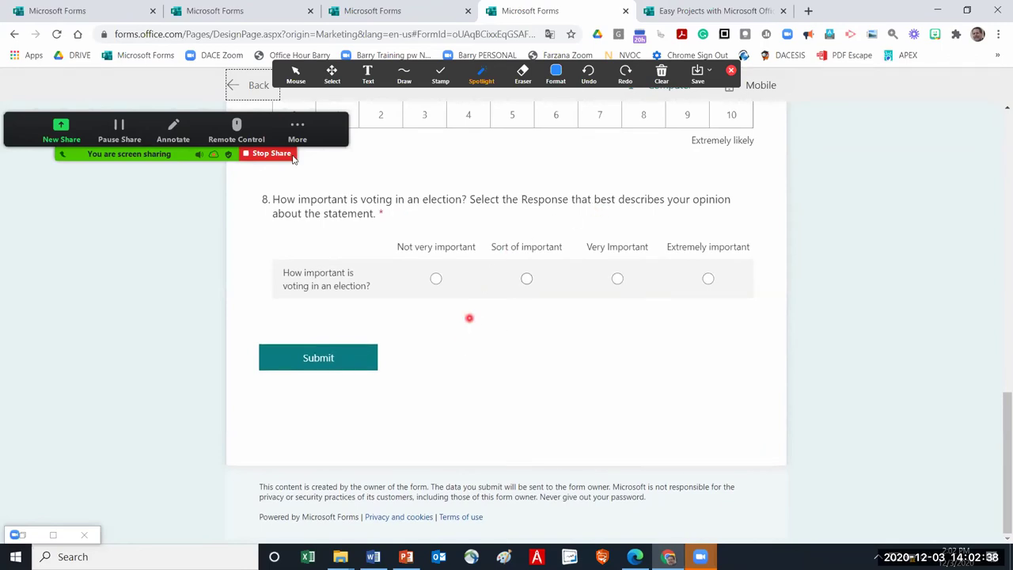
left_click(259, 87)
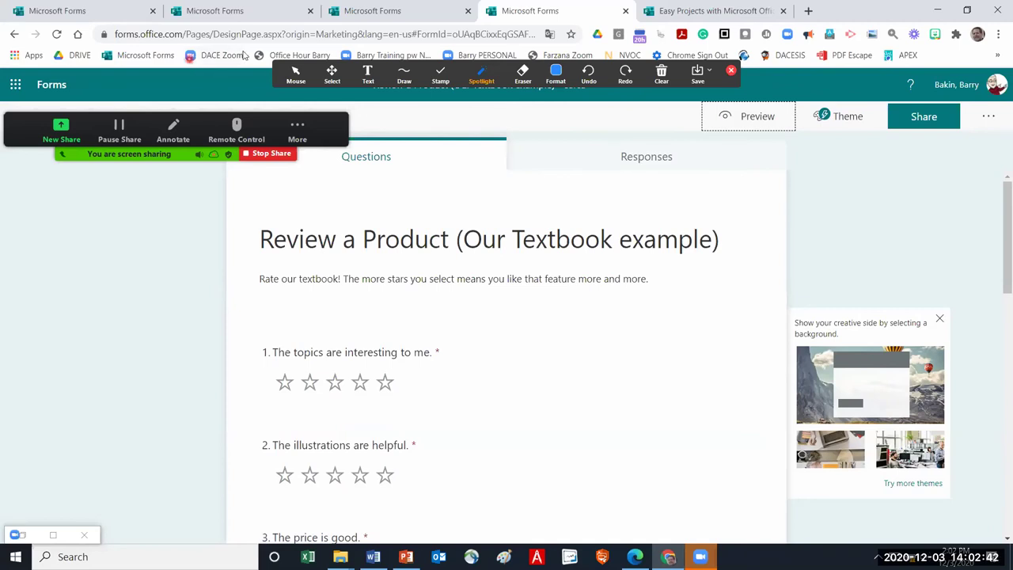
Add a Net Promoter Score question after question 8
scroll(285, 330, "down", 8)
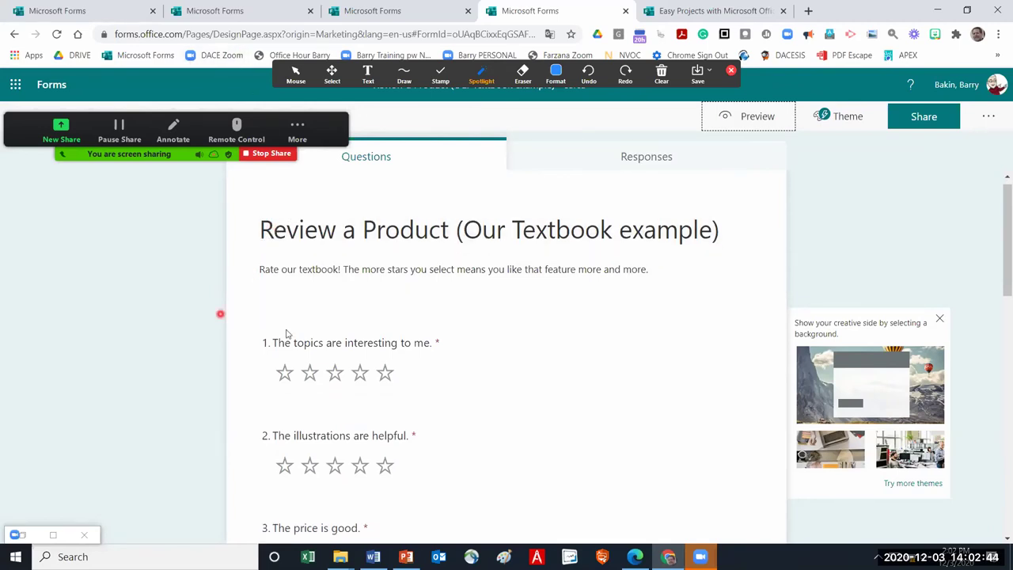
scroll(423, 365, "down", 3)
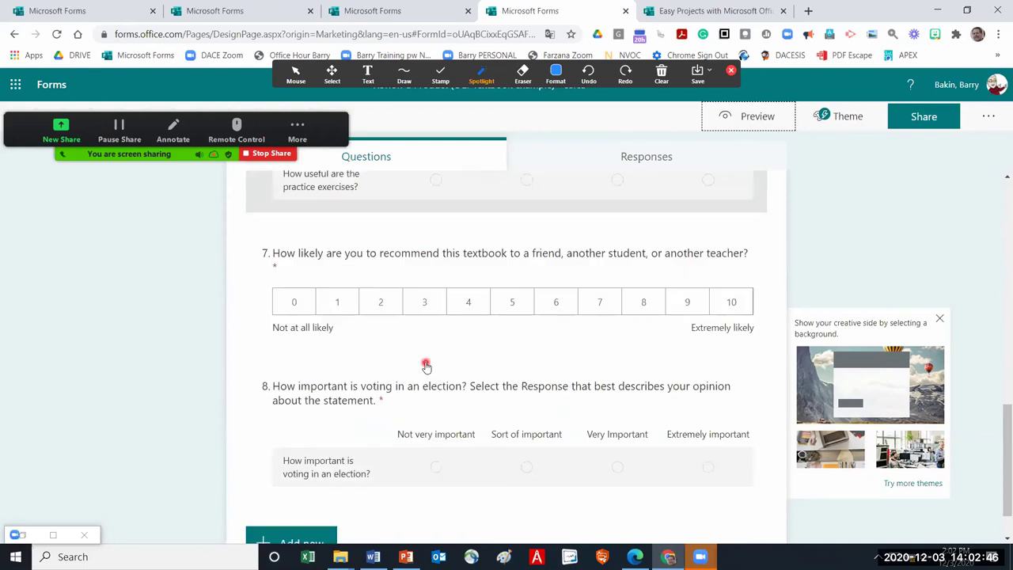
left_click(290, 484)
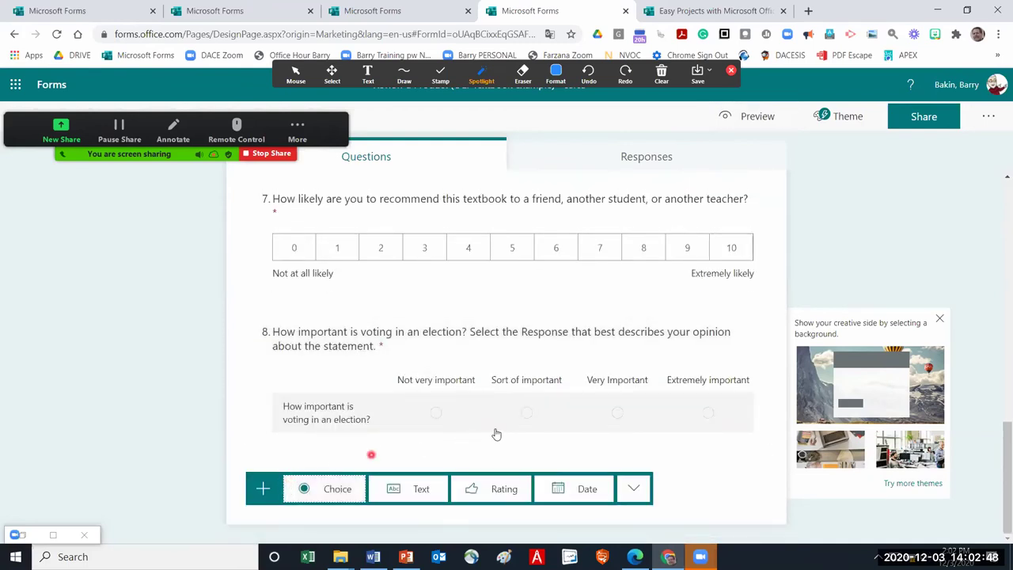
left_click(633, 493)
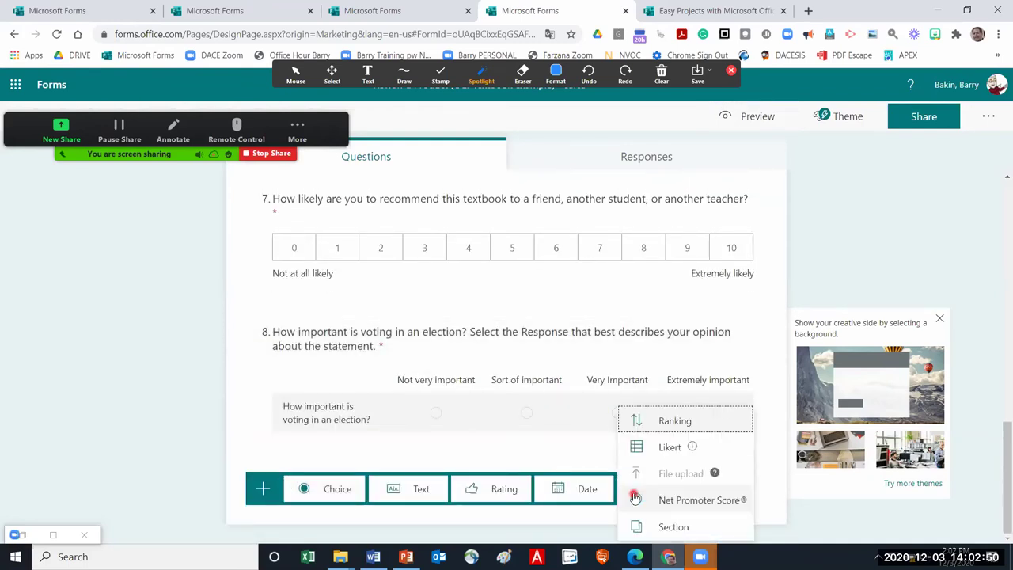
left_click(697, 501)
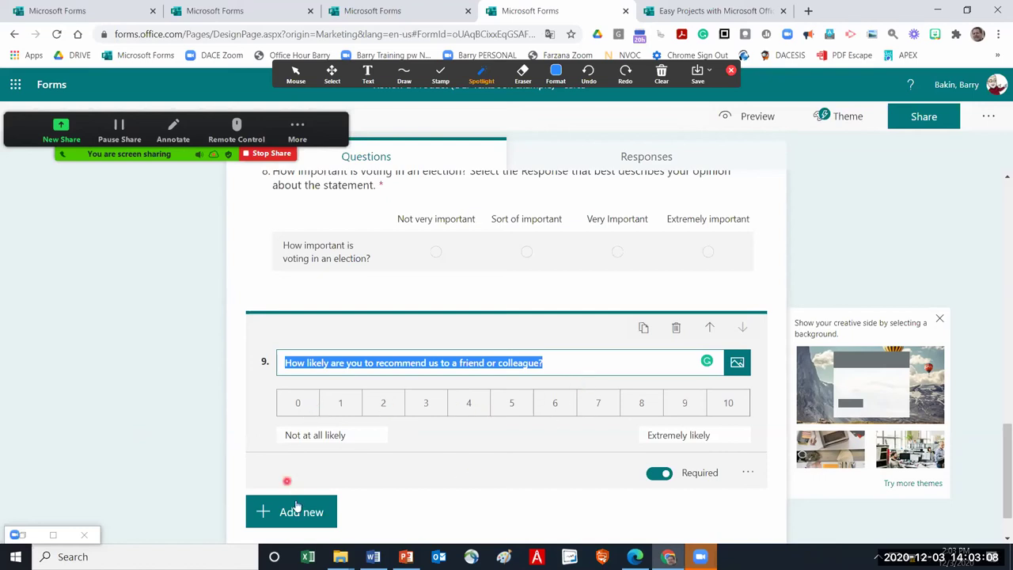
Reword question 9 as "How likely are you to recommend this type of vehicle to your friend?"
left_click(546, 363)
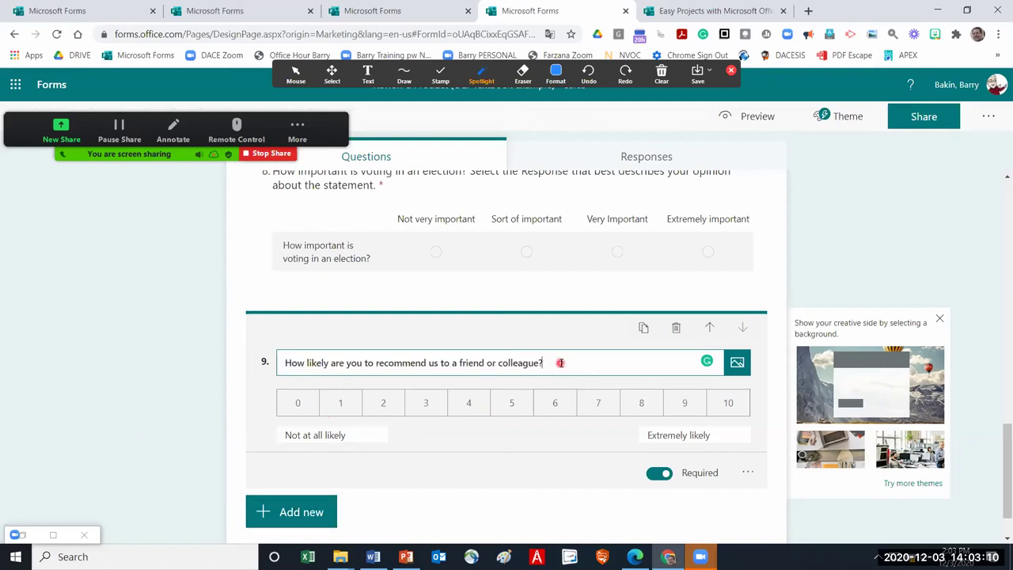
left_click_drag(543, 363, 181, 385)
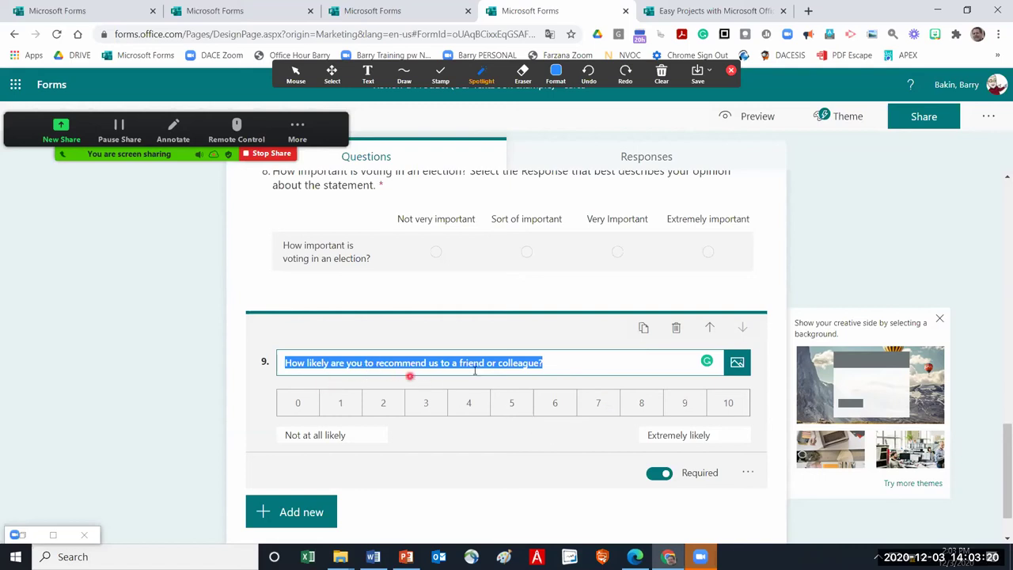
left_click(564, 364)
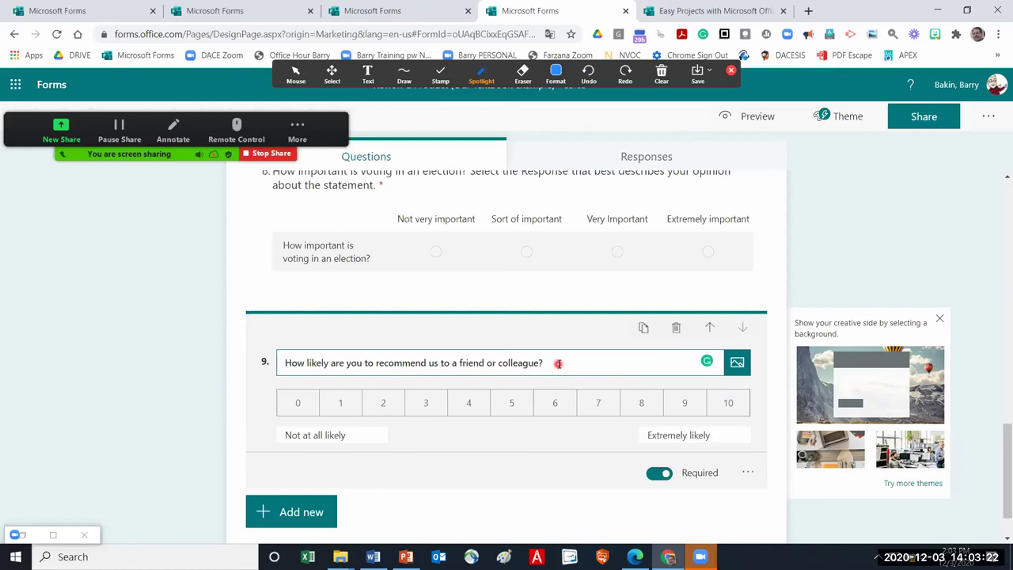
key("BackSpace")
key("BackSpace")
key("BackSpace")
key("BackSpace")
key("BackSpace")
key("BackSpace")
key("BackSpace")
key("BackSpace")
key("BackSpace")
key("BackSpace")
key("BackSpace")
key("BackSpace")
key("BackSpace")
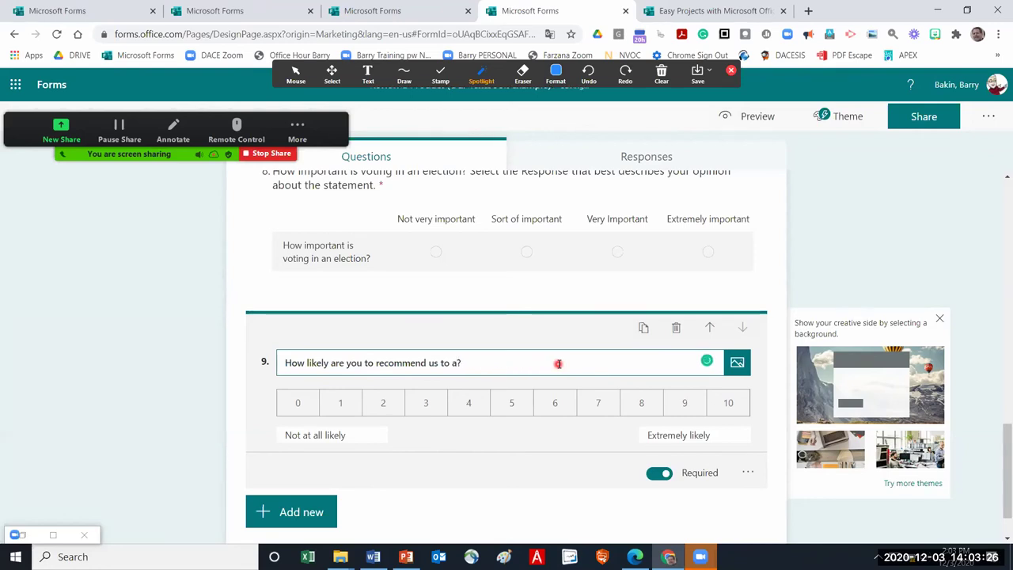
key("BackSpace")
key("BackSpace")
key("BackSpace")
key("BackSpace")
key("BackSpace")
key("BackSpace")
type("this")
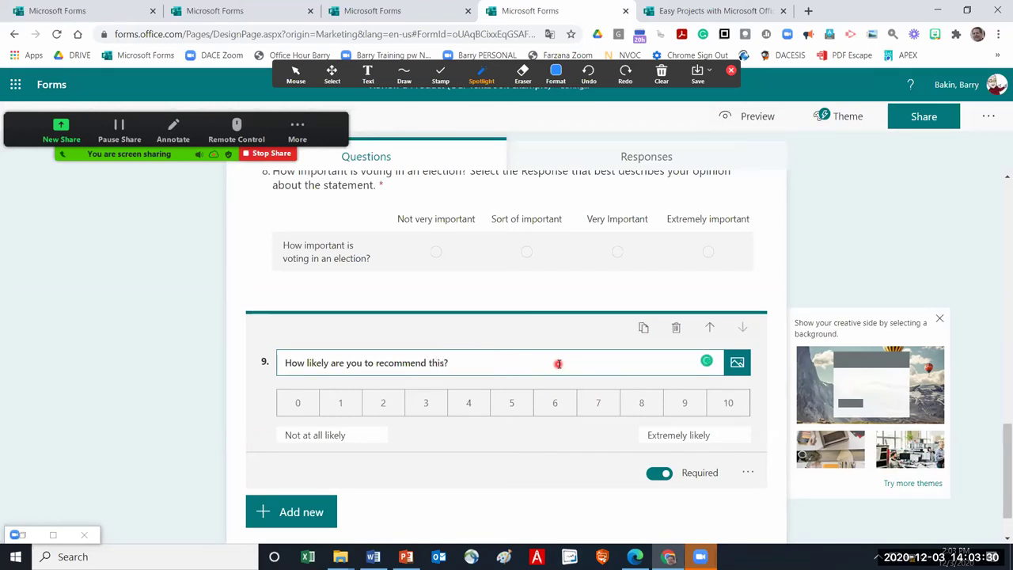
type(" t")
type("type of vehicle to your friend")
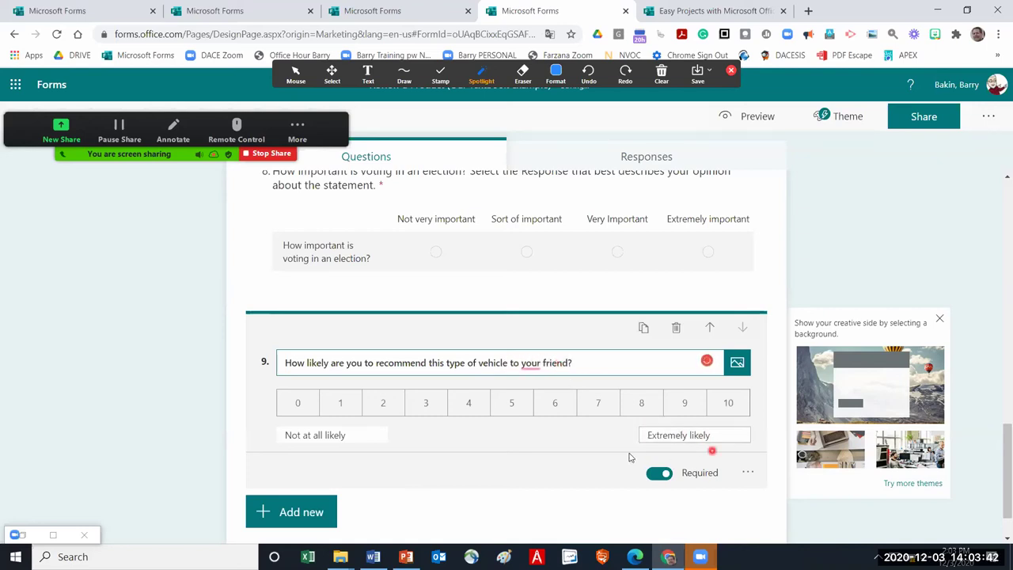
Upload the 2021-ford-bronco picture from the computer as question 9's image
left_click(736, 364)
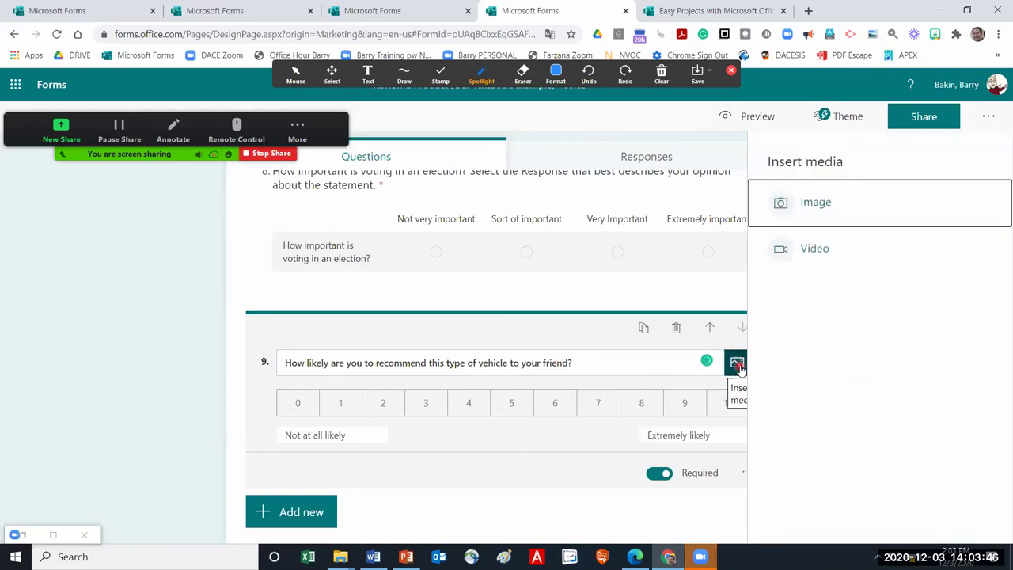
left_click(835, 204)
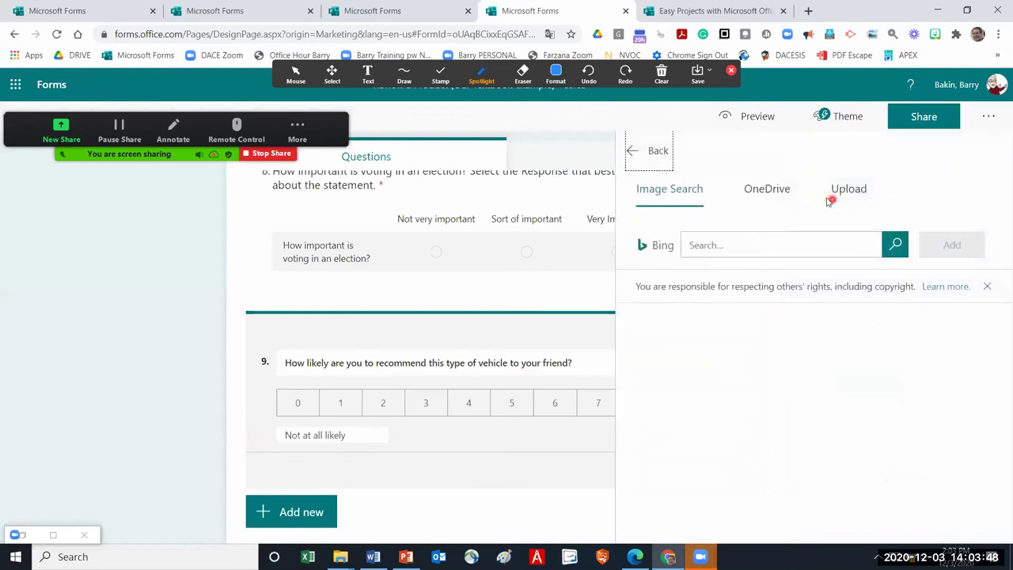
left_click(859, 191)
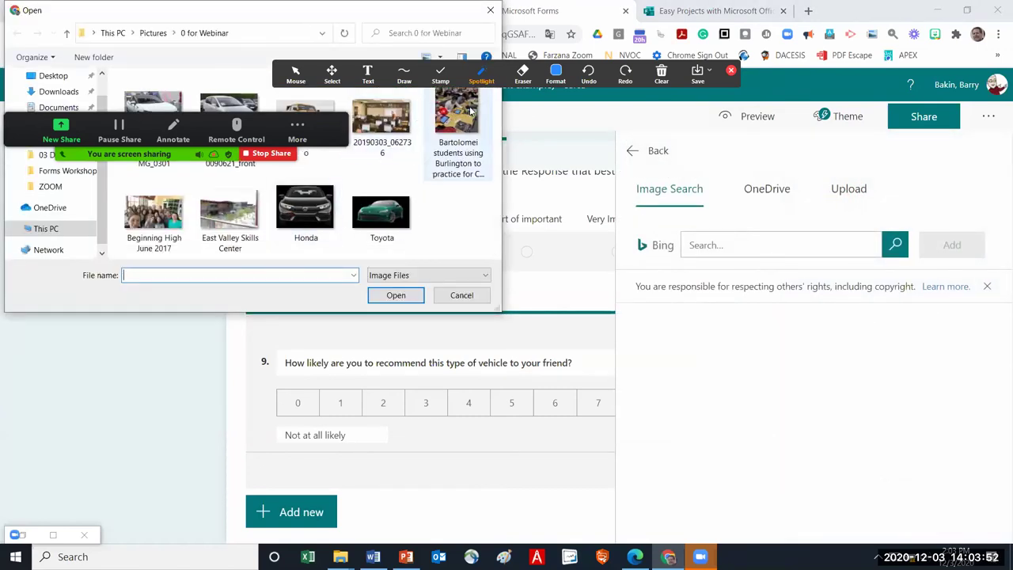
left_click(292, 106)
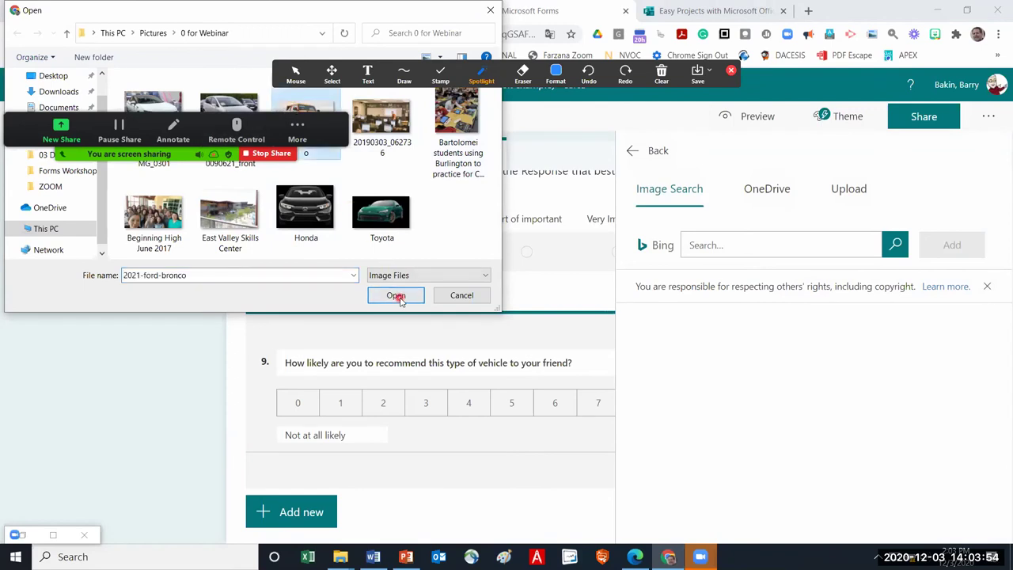
left_click(395, 295)
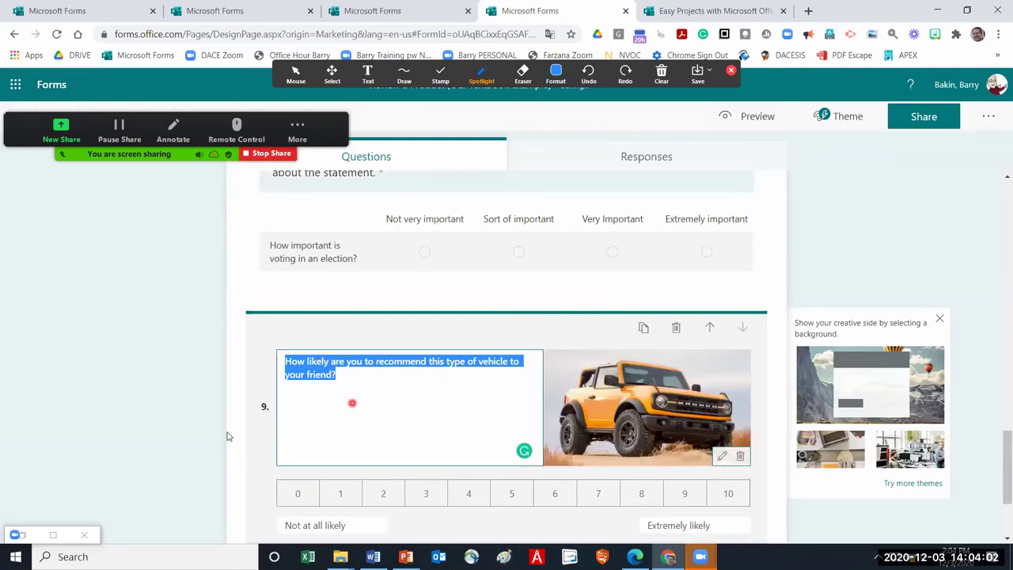
Shorten the label at the low end of question 9's scale to "Not likely"
scroll(425, 407, "down", 2)
scroll(425, 408, "down", 1)
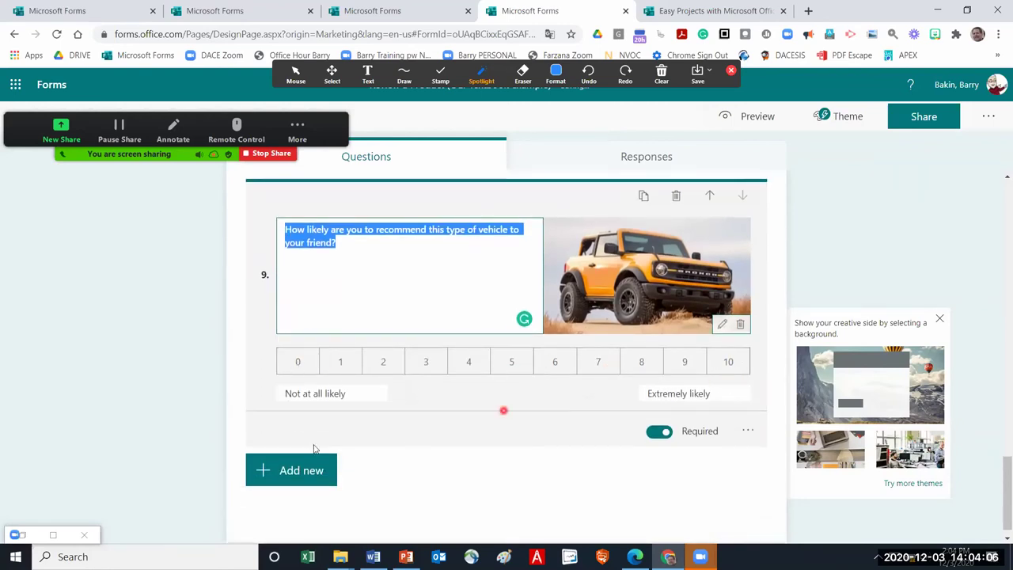
left_click(356, 393)
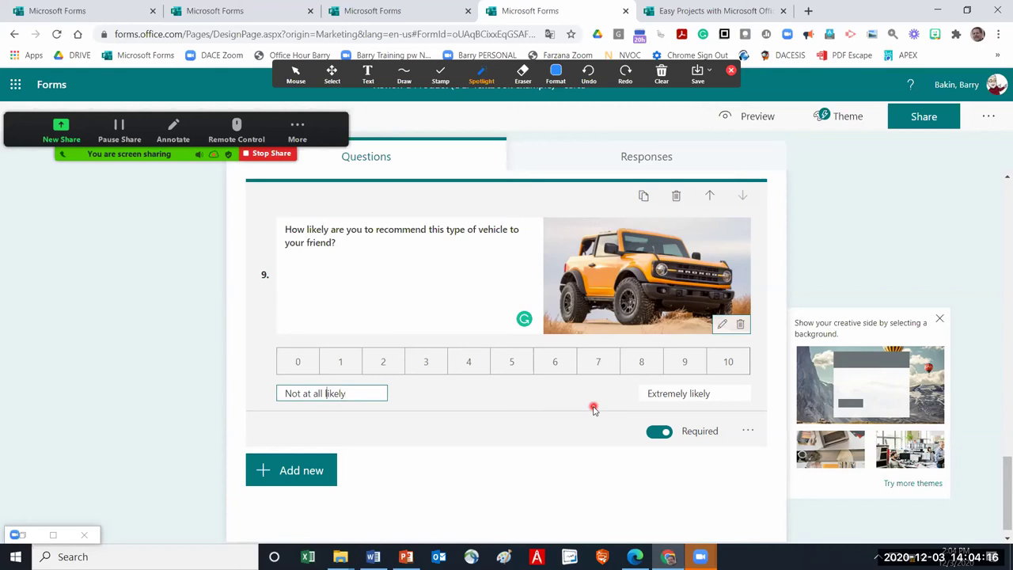
key("BackSpace")
key("BackSpace")
key("BackSpace")
key("BackSpace")
key("BackSpace")
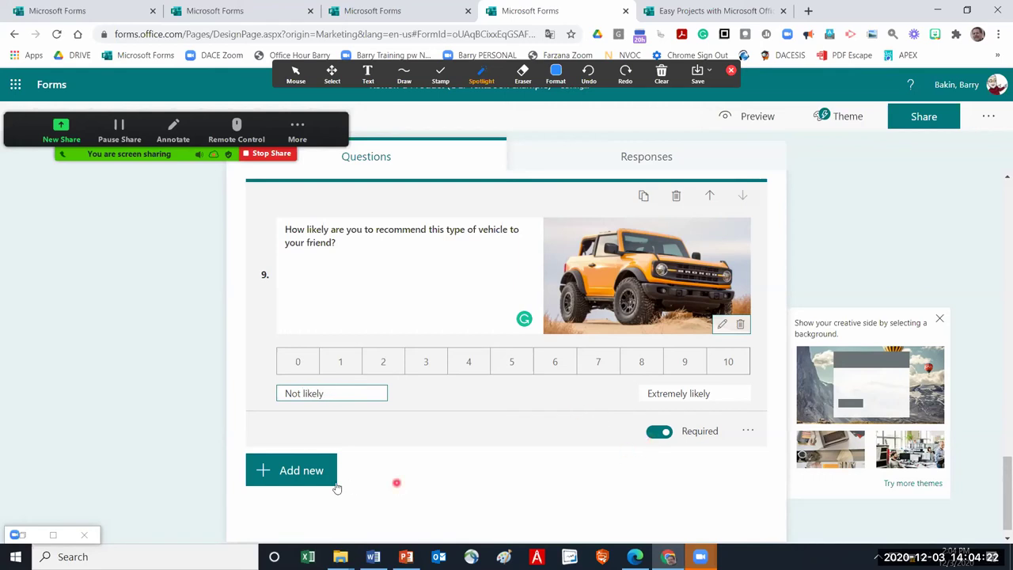
Preview the form and examine the vehicle recommendation question at its end
left_click(766, 119)
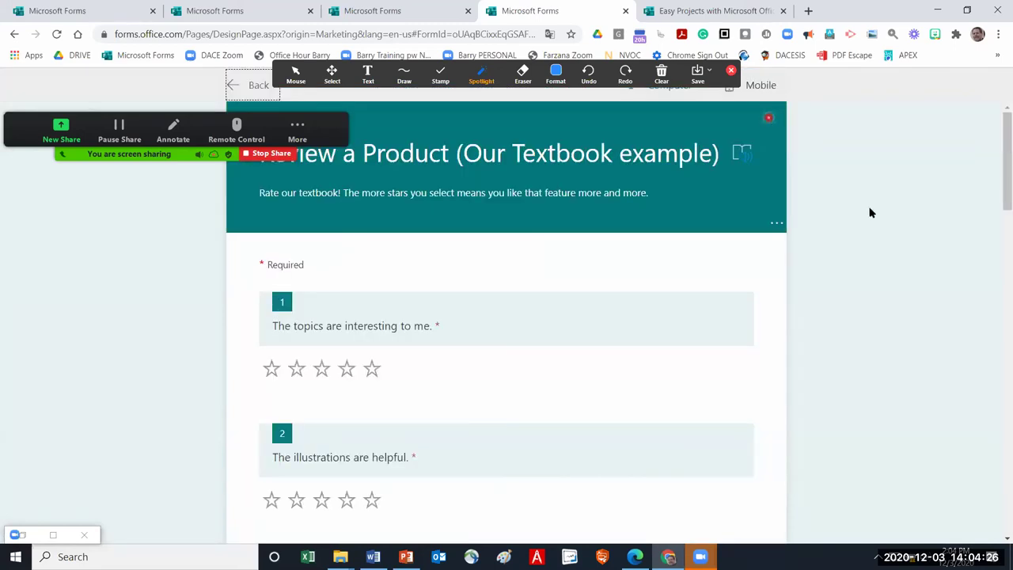
scroll(719, 256, "down", 3)
scroll(693, 270, "down", 15)
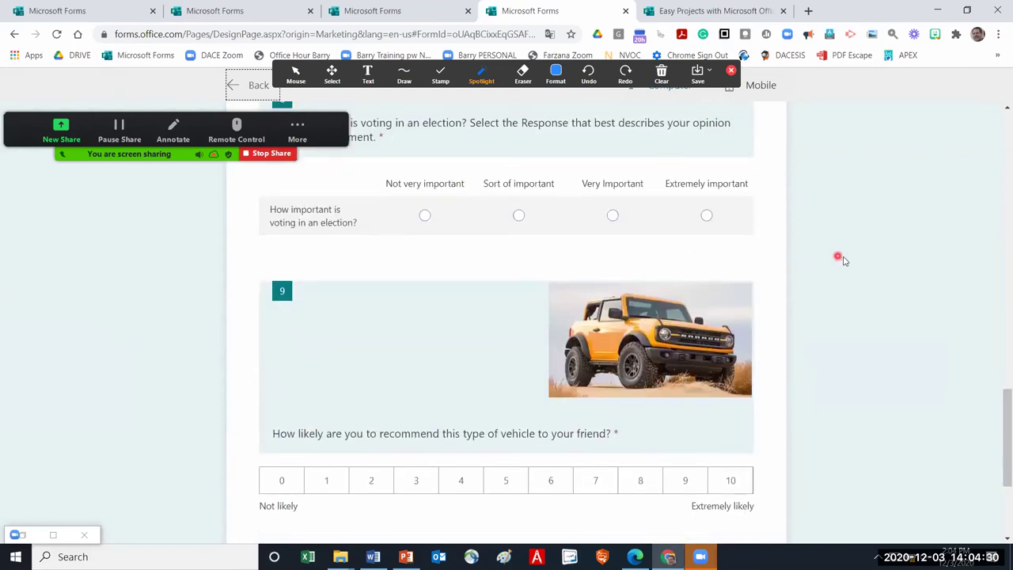
scroll(840, 261, "down", 2)
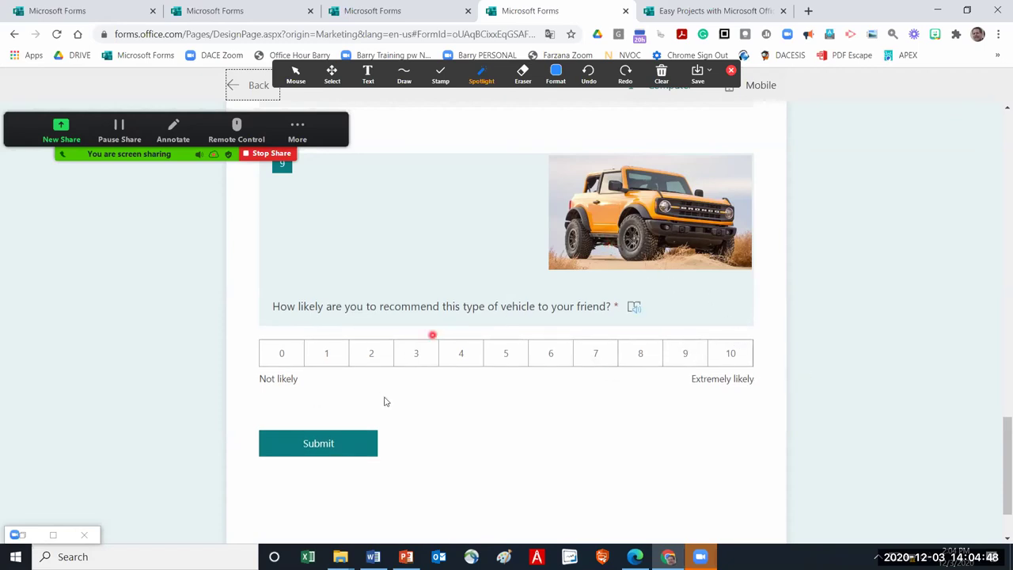
View question 9 in Immersive Reader, close the reader, and return from the preview to editing
left_click(635, 310)
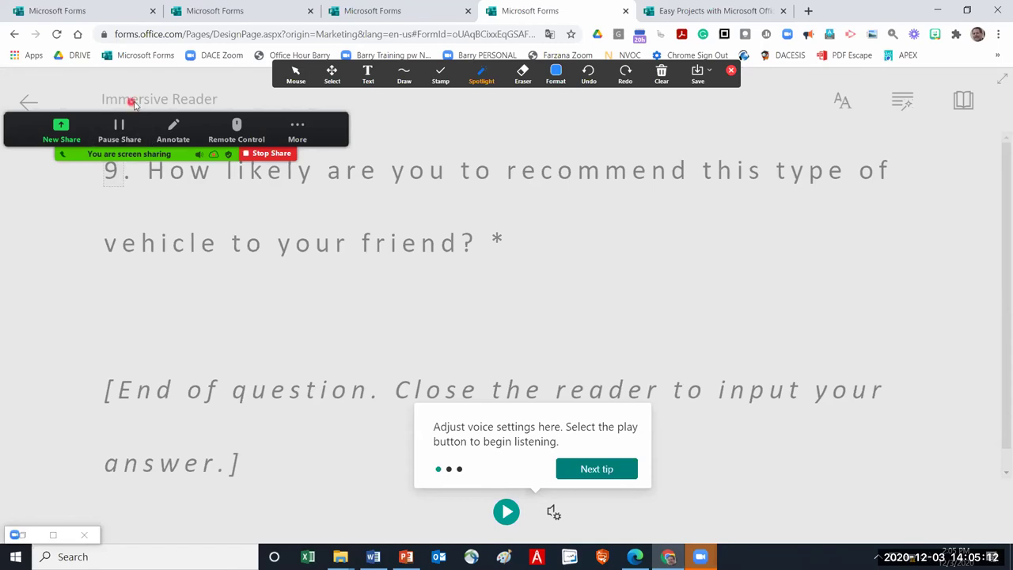
left_click(28, 103)
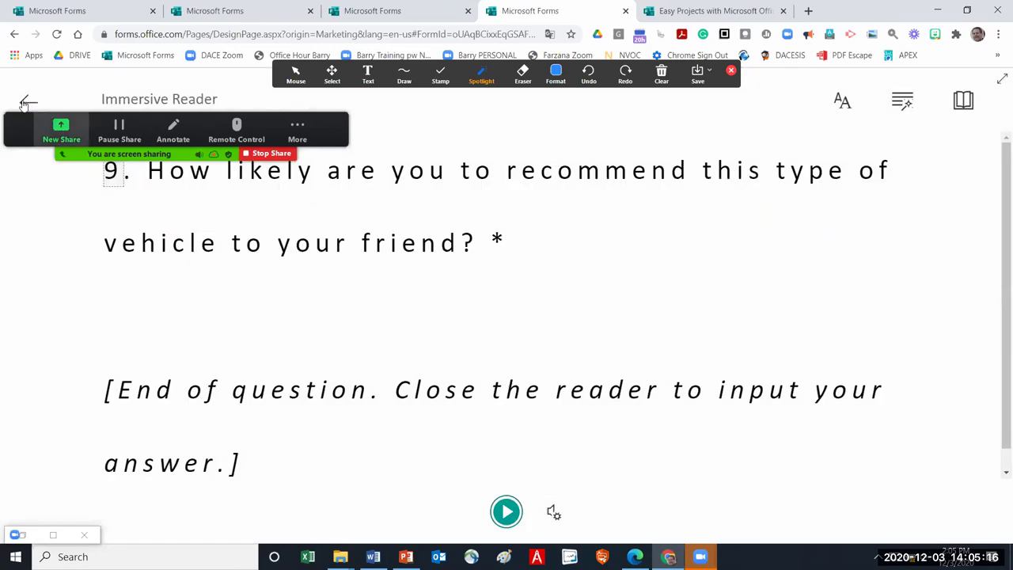
left_click(23, 104)
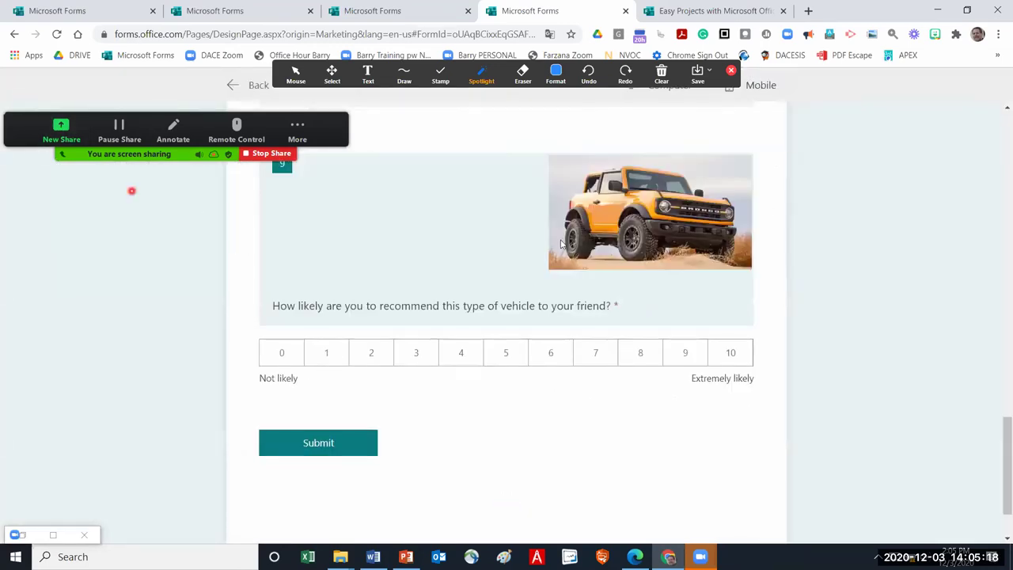
scroll(891, 298, "up", 15)
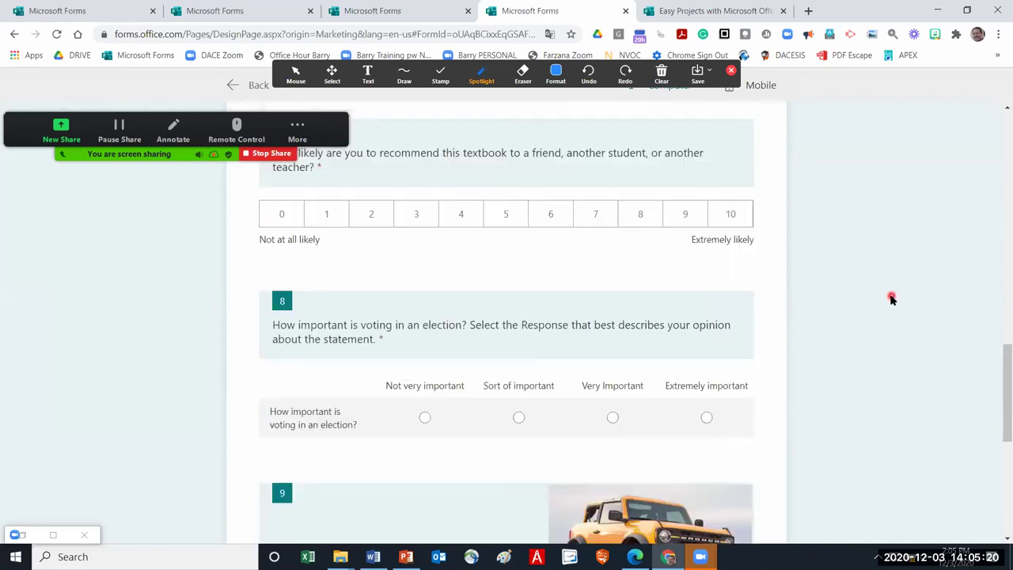
scroll(891, 298, "up", 8)
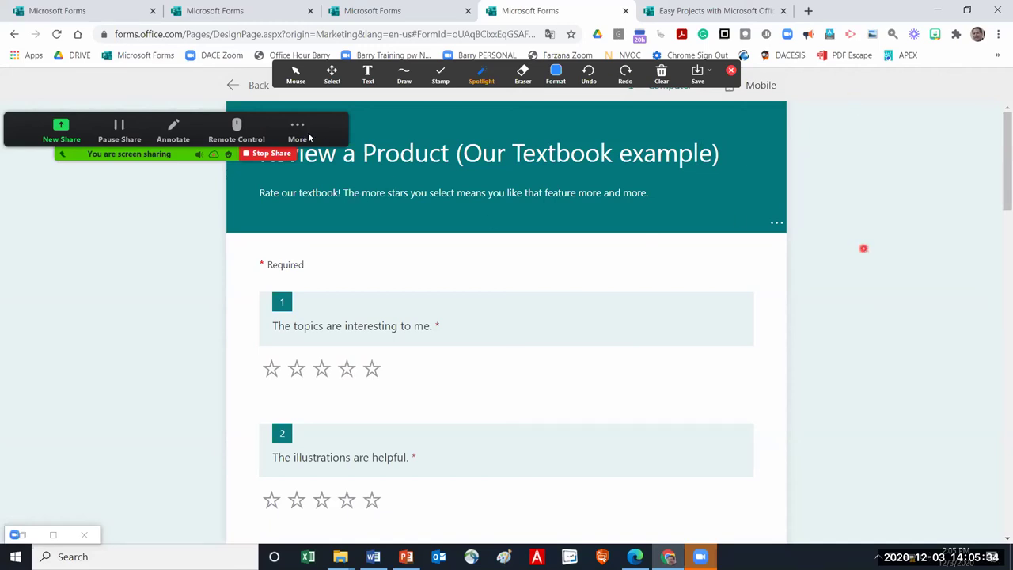
left_click(258, 86)
Add a Likert question after question 9 and extend it with two more options, up to Option 7
scroll(758, 285, "down", 15)
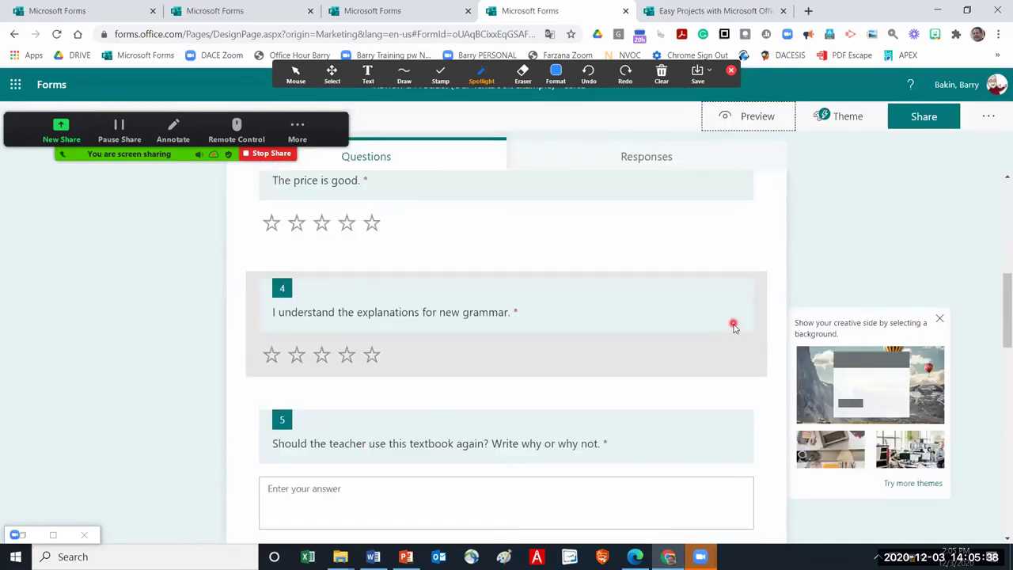
scroll(734, 331, "down", 3)
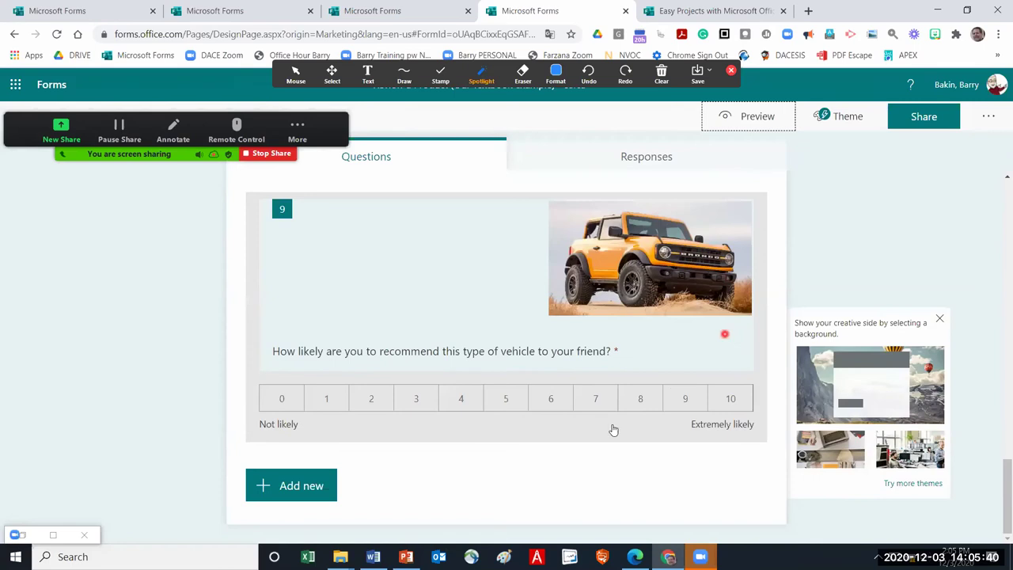
left_click(300, 486)
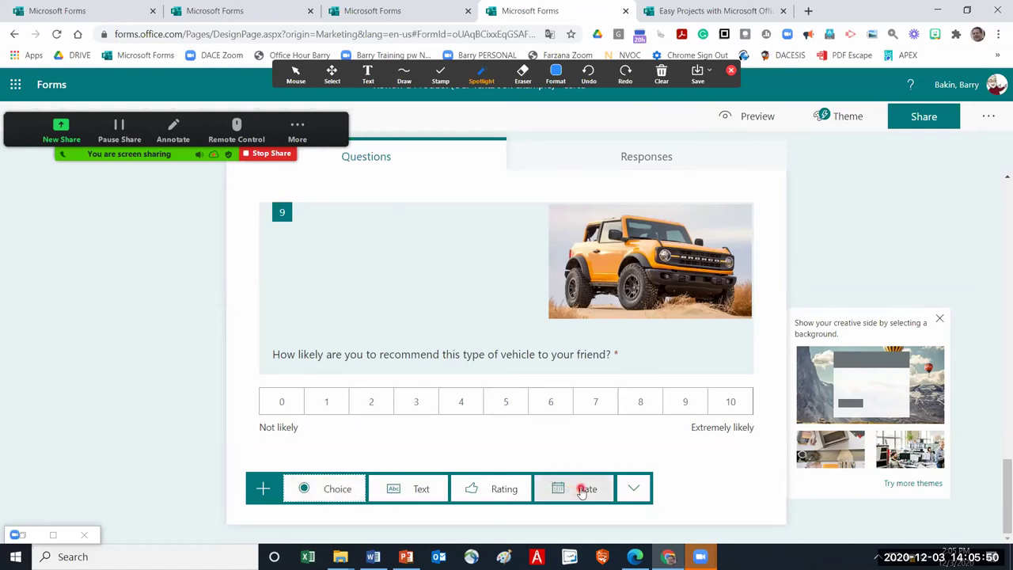
left_click(637, 492)
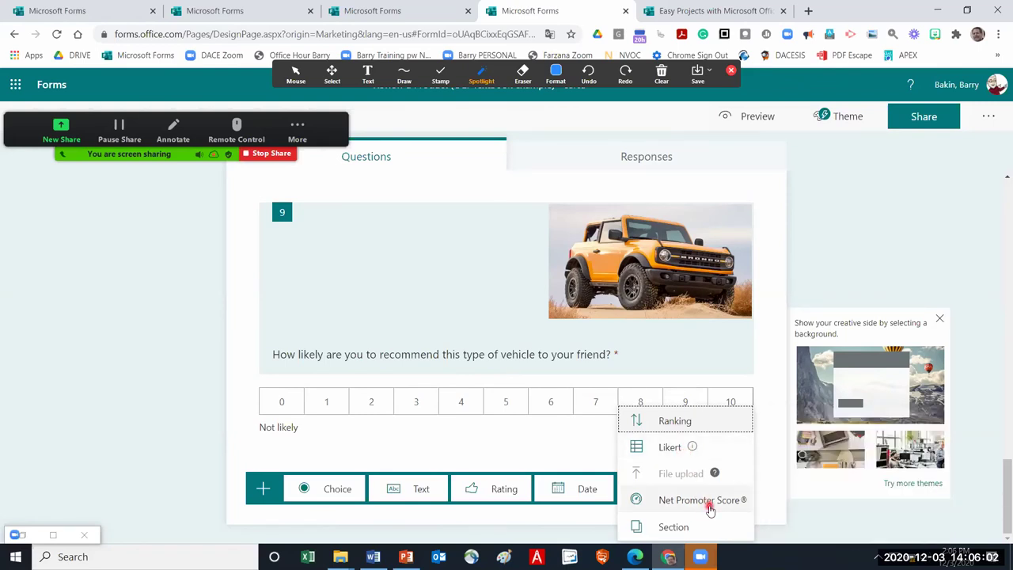
left_click(670, 449)
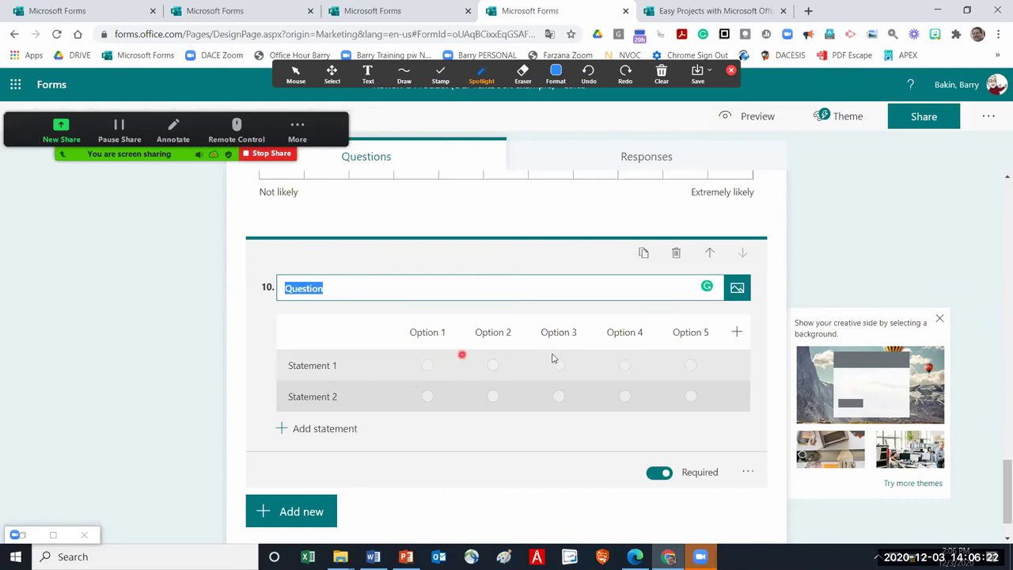
left_click(737, 332)
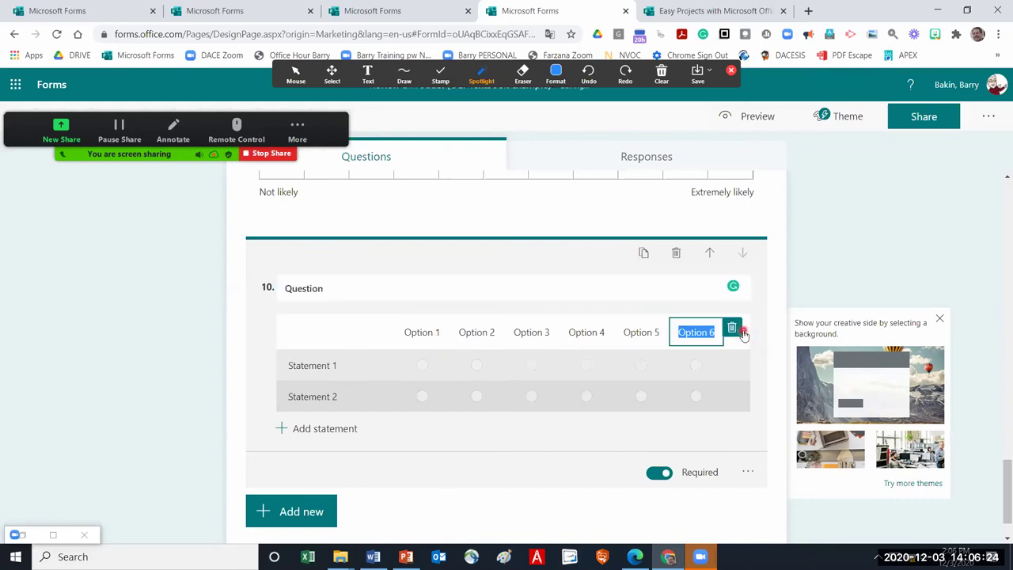
left_click(743, 333)
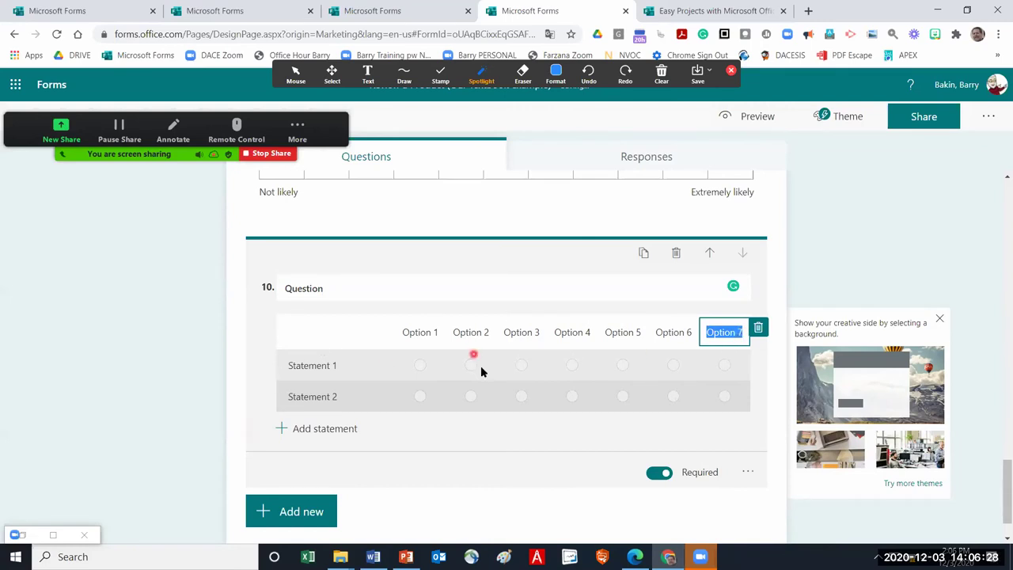
Add a Net Promoter Score question after the blank Likert question
left_click(316, 512)
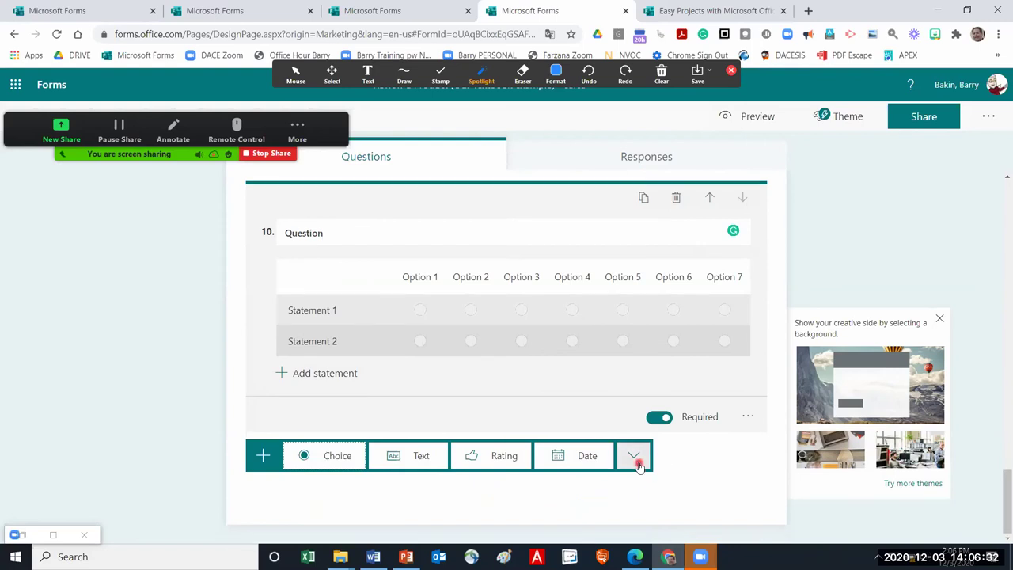
left_click(635, 459)
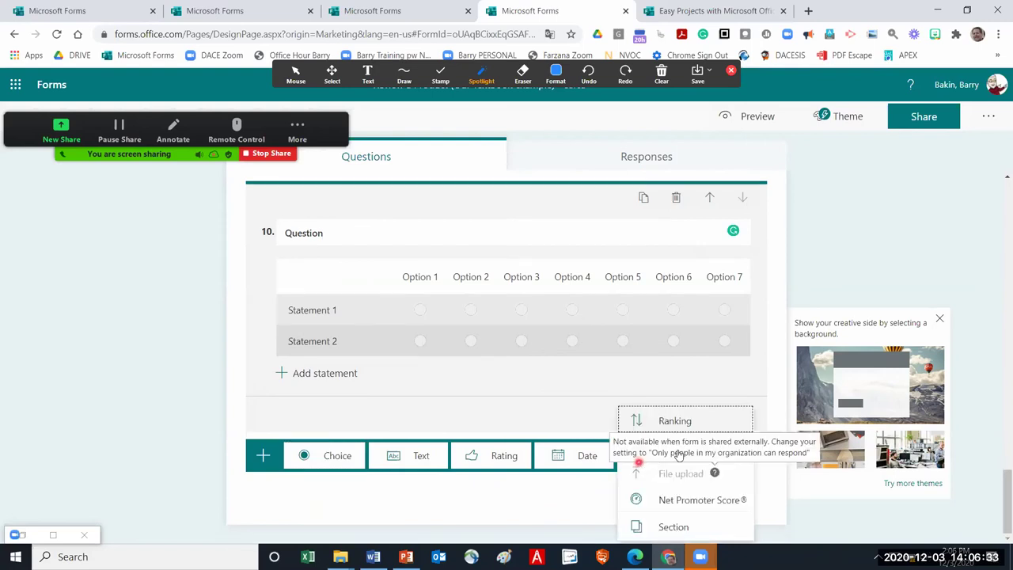
left_click(671, 501)
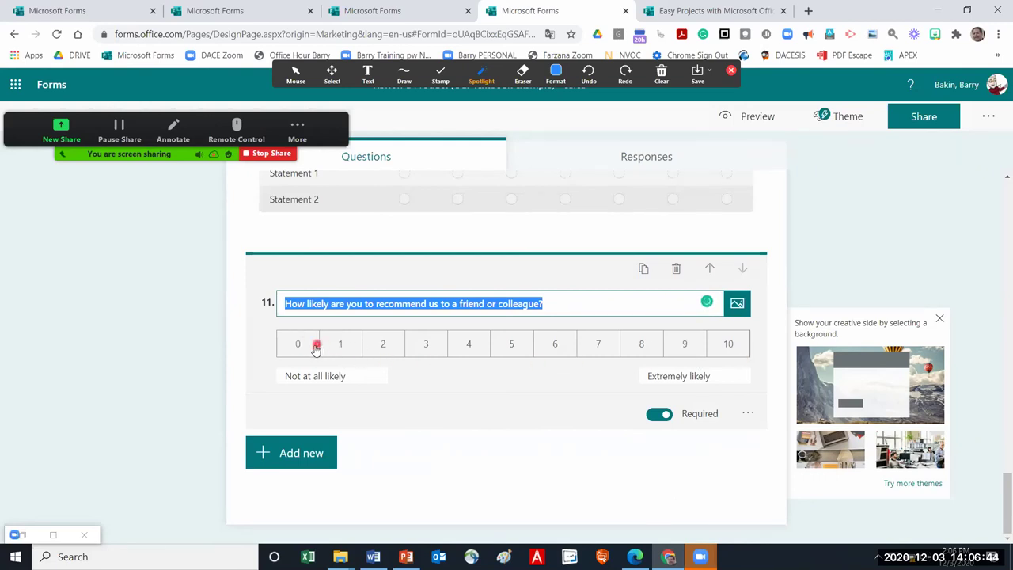
Add a Ranking question after question 11
left_click(318, 456)
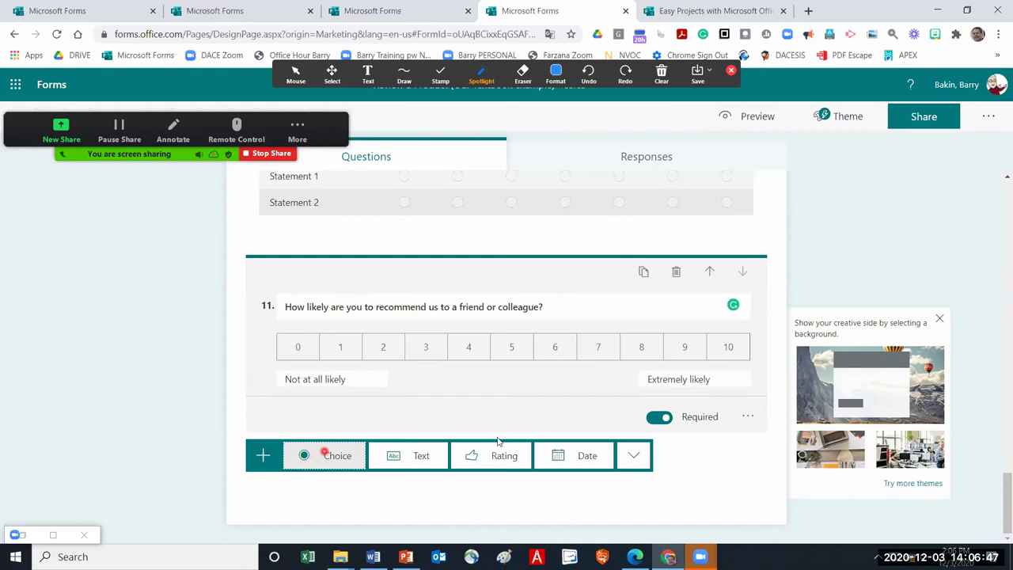
left_click(637, 453)
left_click(675, 421)
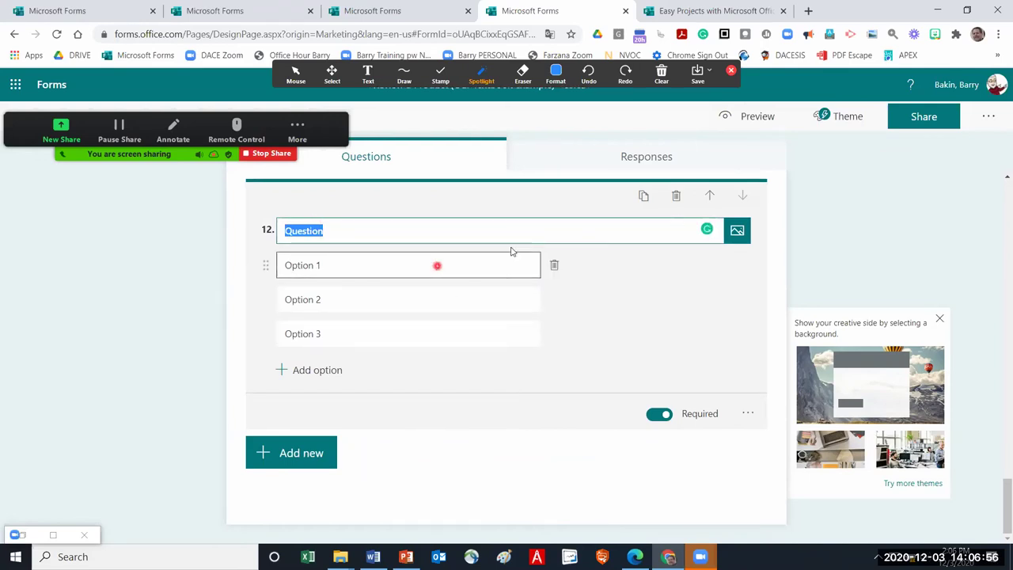
Title question 12 "List your favorite desert in order."
left_click(416, 234)
key("BackSpace")
key("BackSpace")
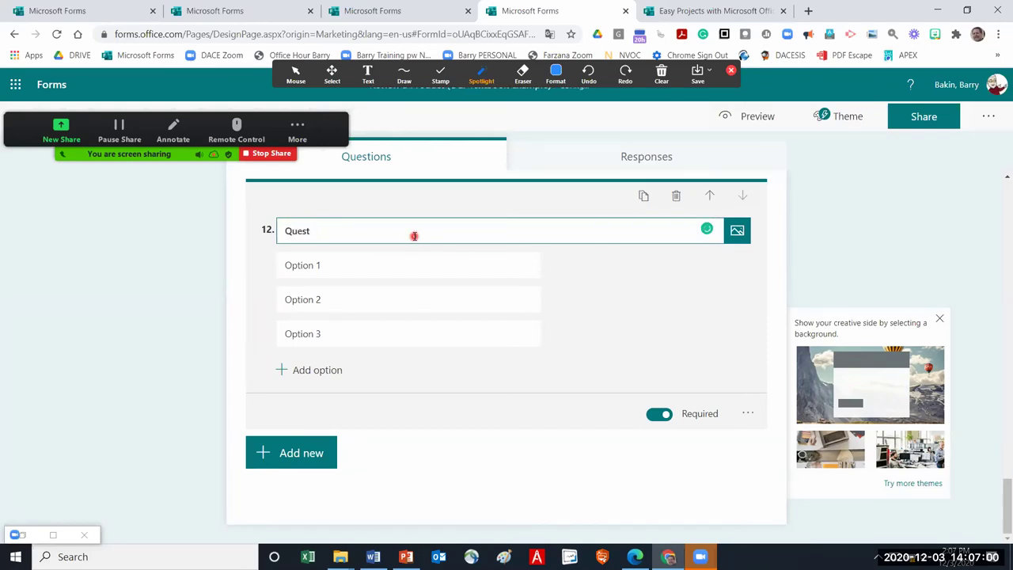
key("BackSpace")
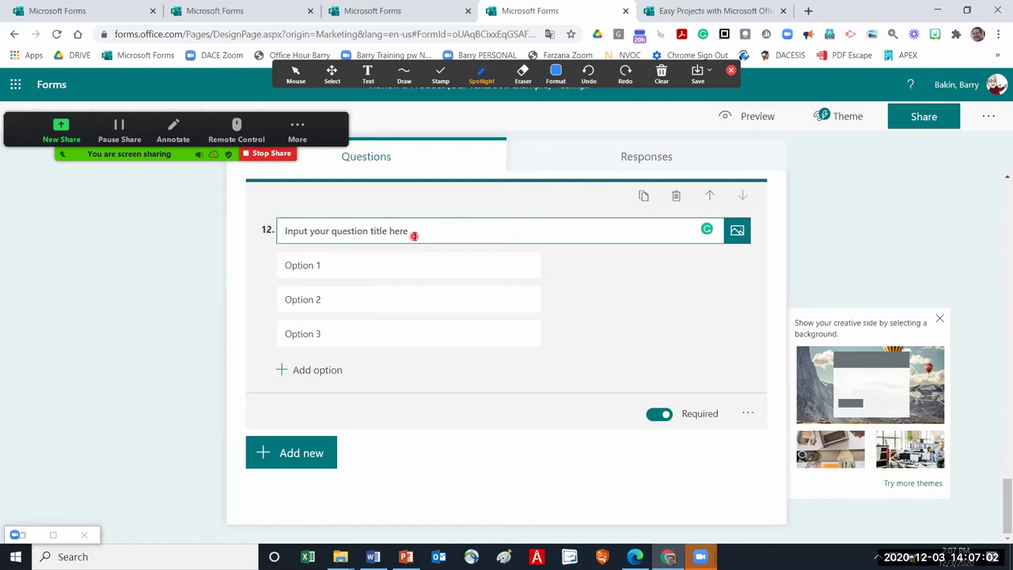
type("Wh")
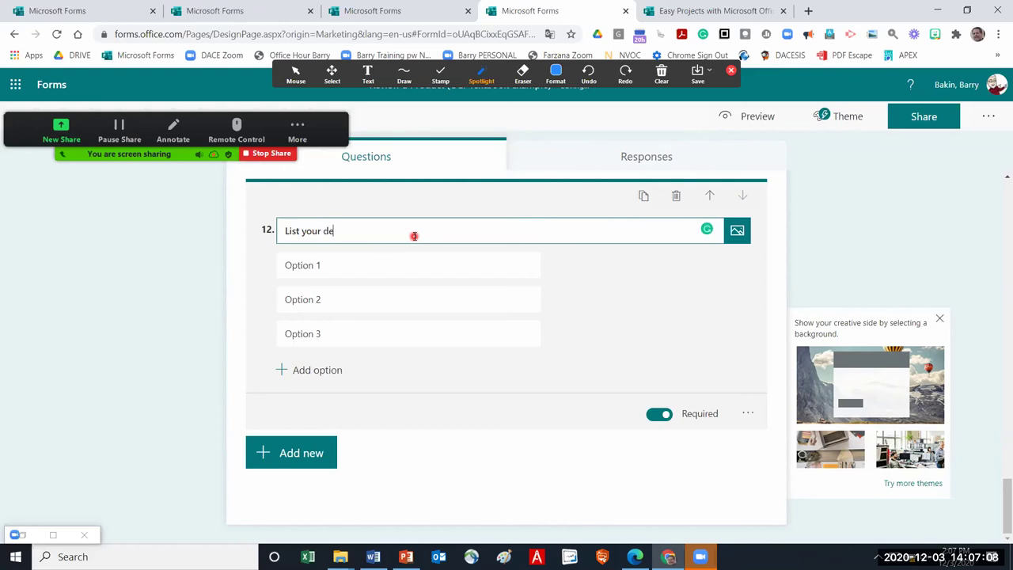
type("avorite Desert in order.")
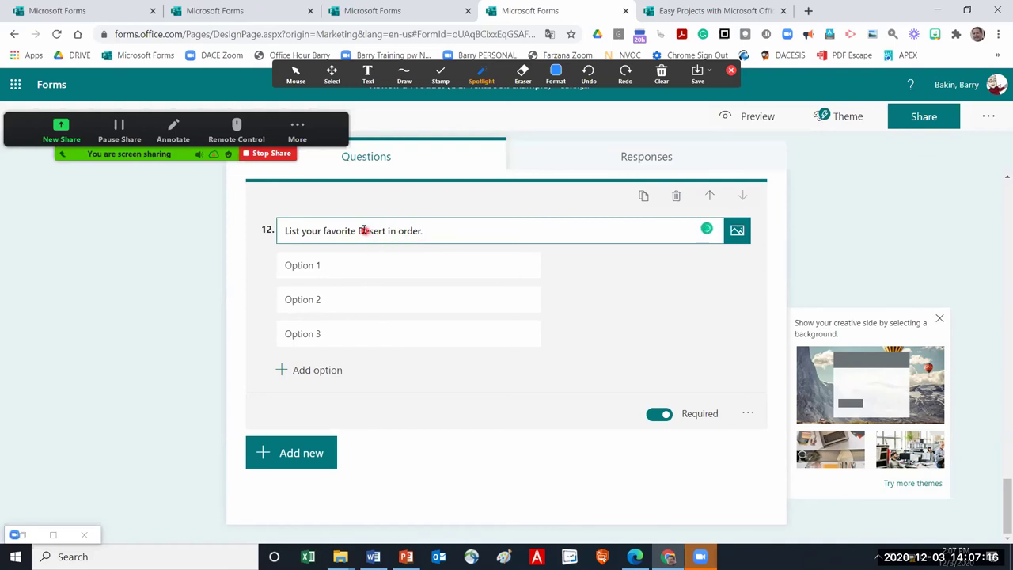
left_click(362, 230)
key("BackSpace")
type("d")
Fill question 12 with the choices cookies, cake and pie, and add muffins as a fourth option
left_click(367, 273)
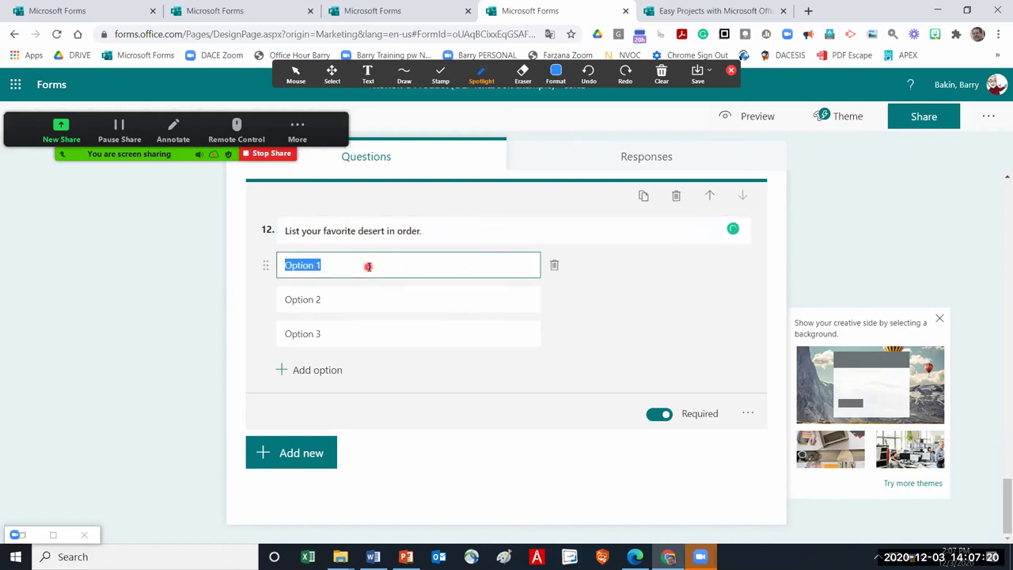
type("cooki")
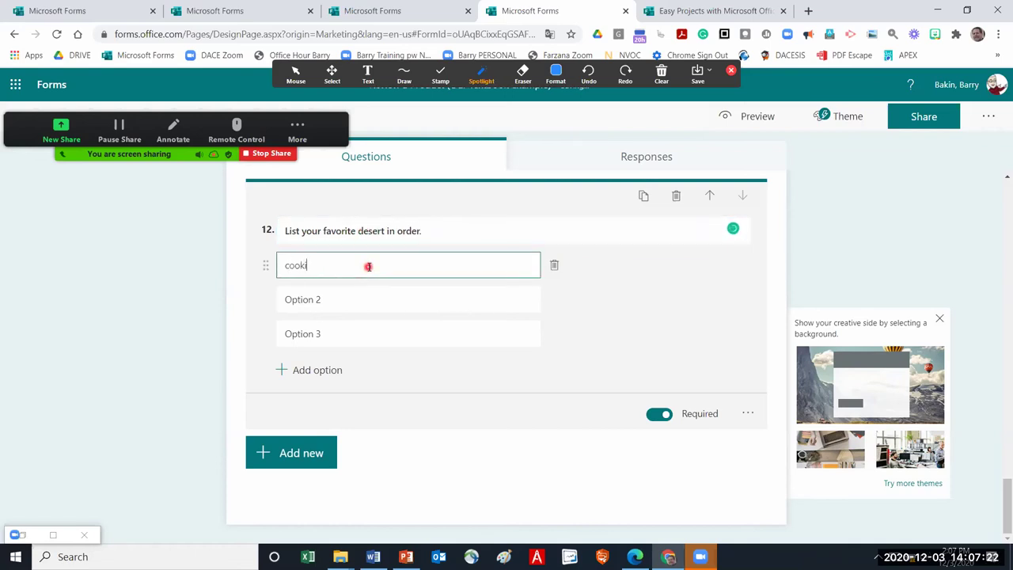
type("es")
left_click(290, 306)
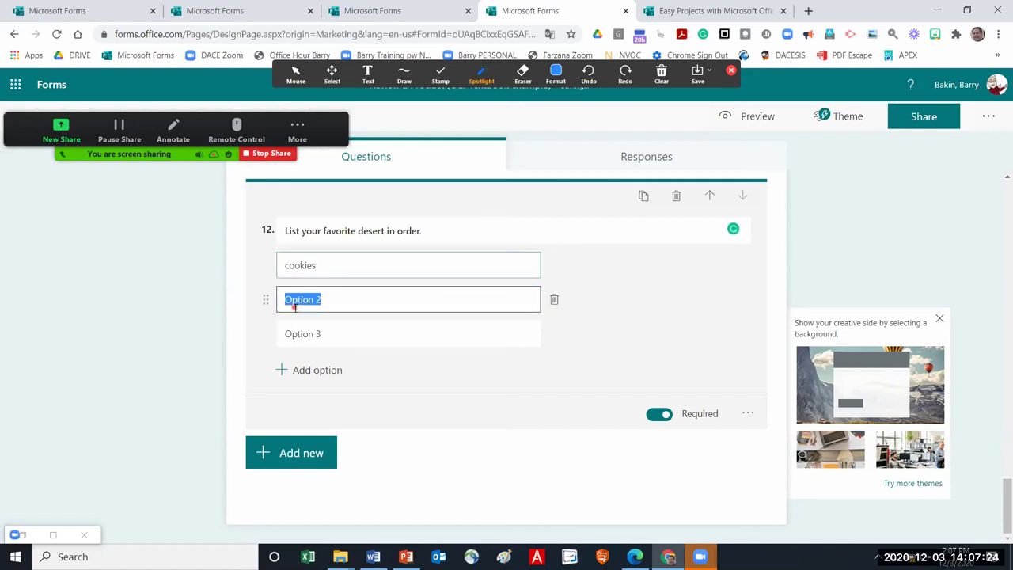
type("cake")
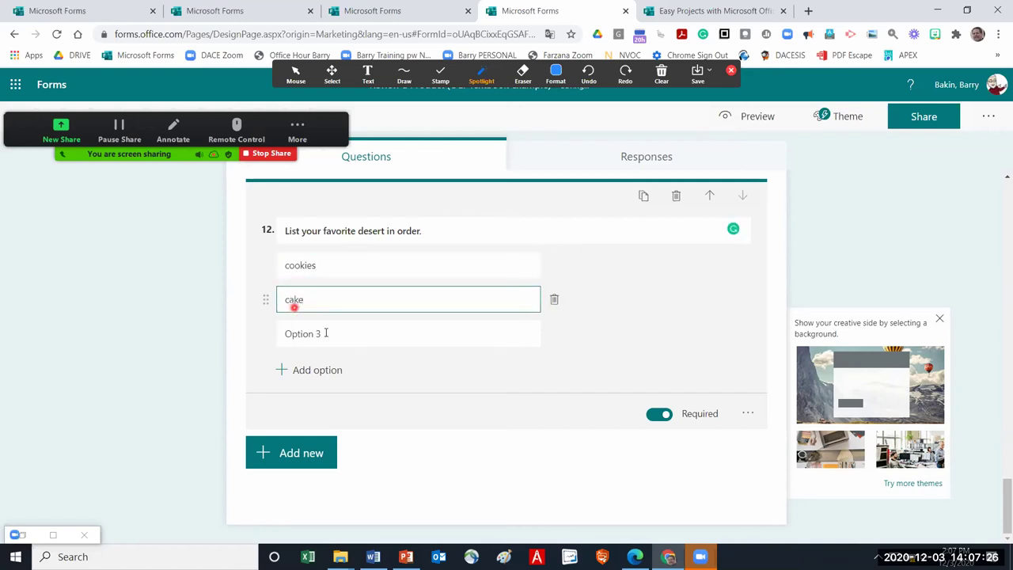
left_click(326, 333)
type("pie")
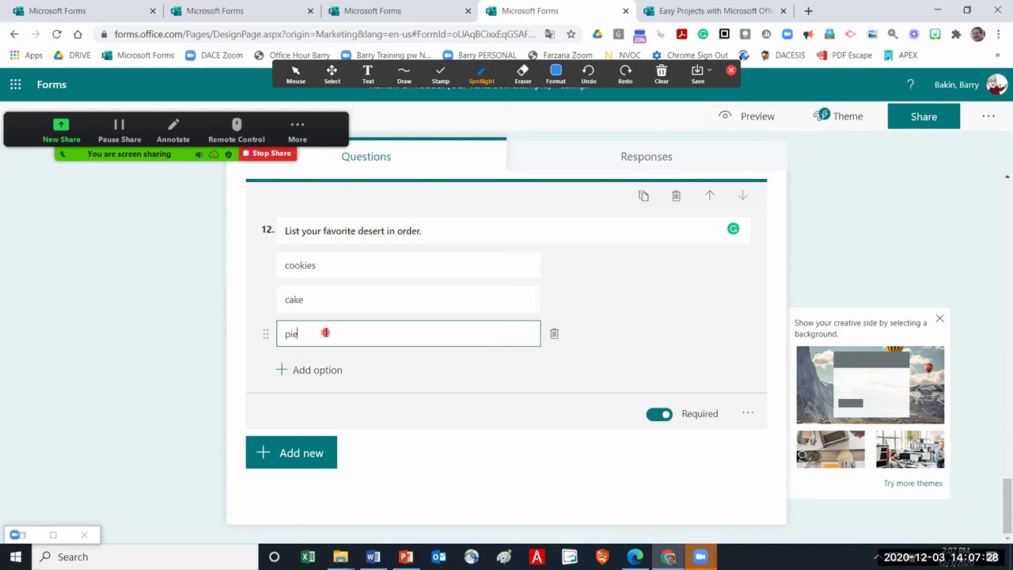
left_click(320, 371)
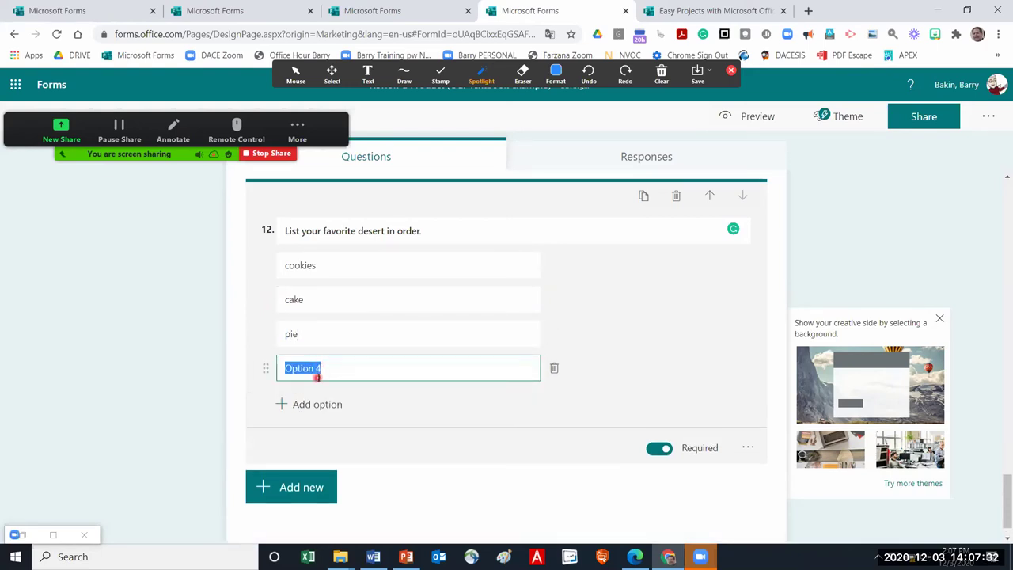
type("muffins")
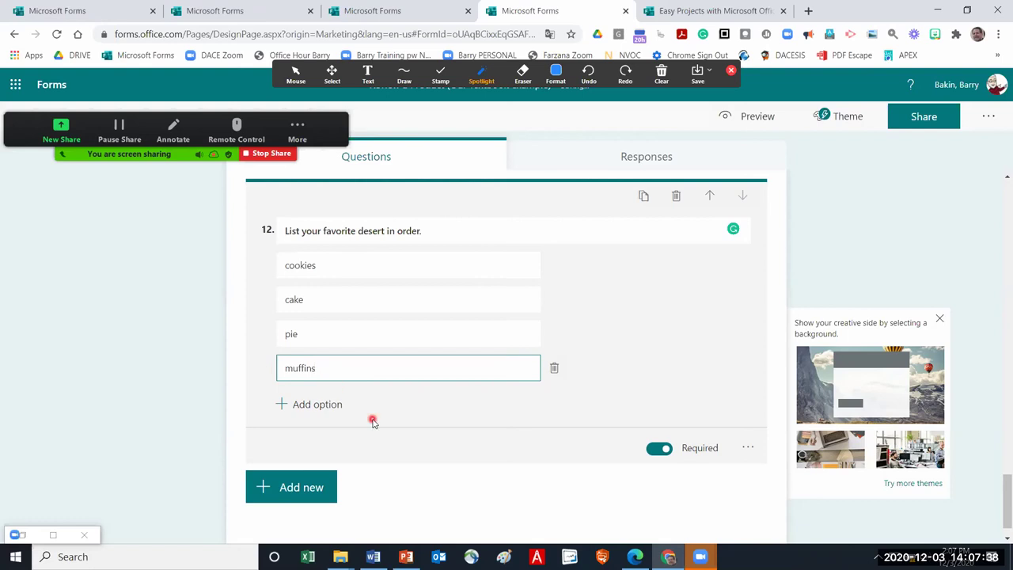
Preview the form and test question 12 by ranking pie first, cake second, cookies third and muffins fourth
left_click(754, 124)
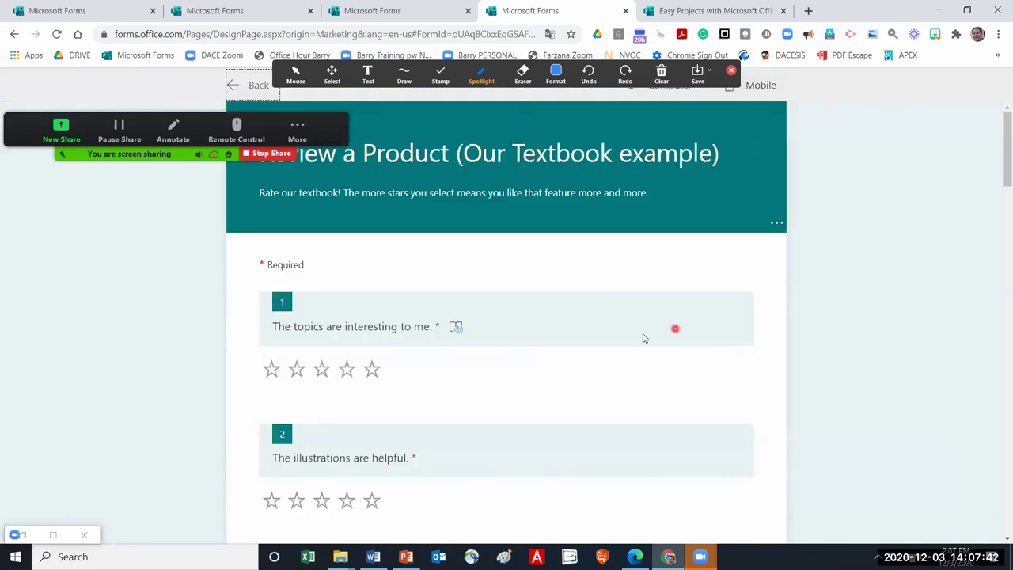
scroll(643, 338, "down", 20)
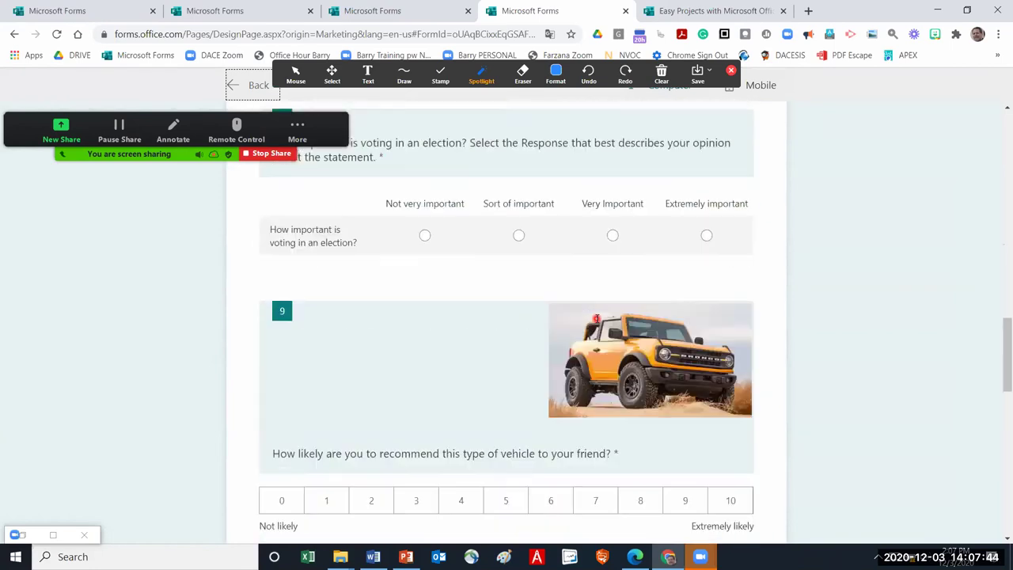
scroll(601, 317, "down", 10)
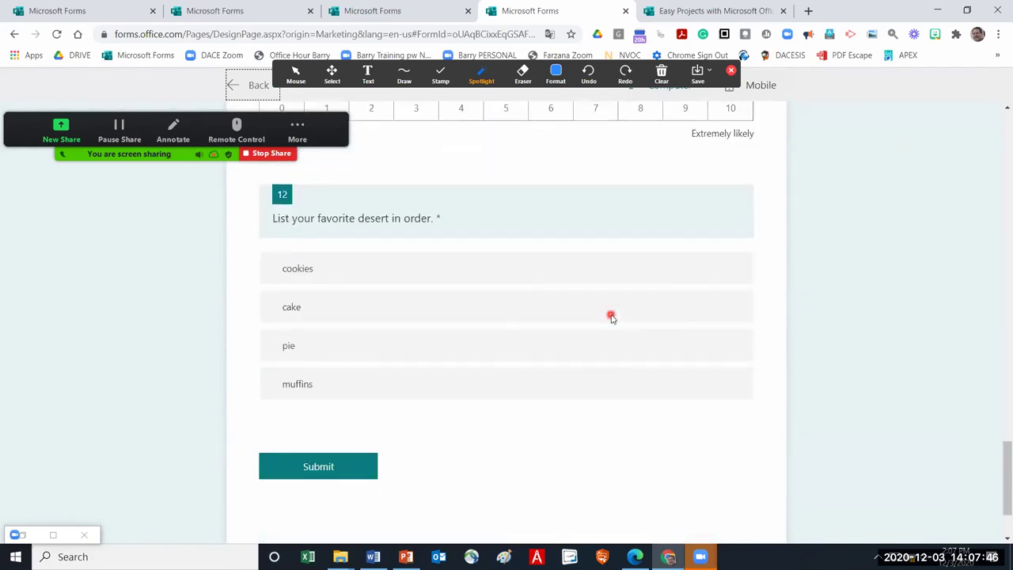
left_click(456, 266)
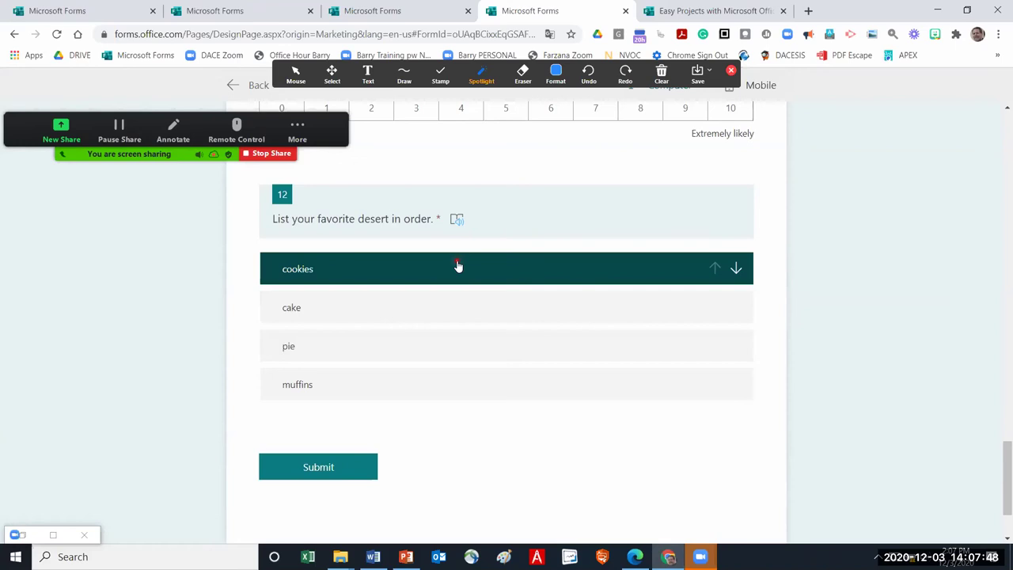
left_click(734, 269)
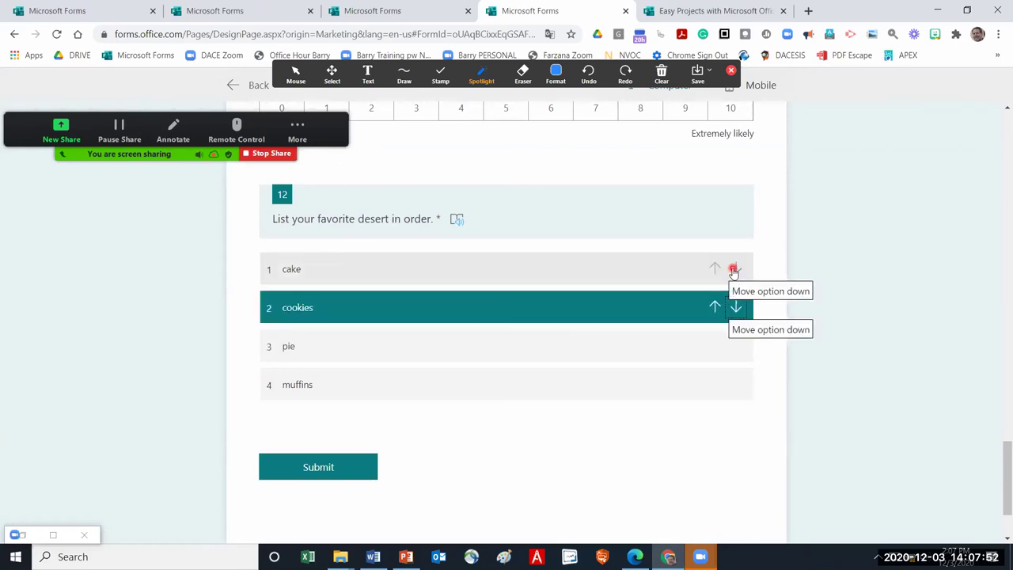
left_click(734, 307)
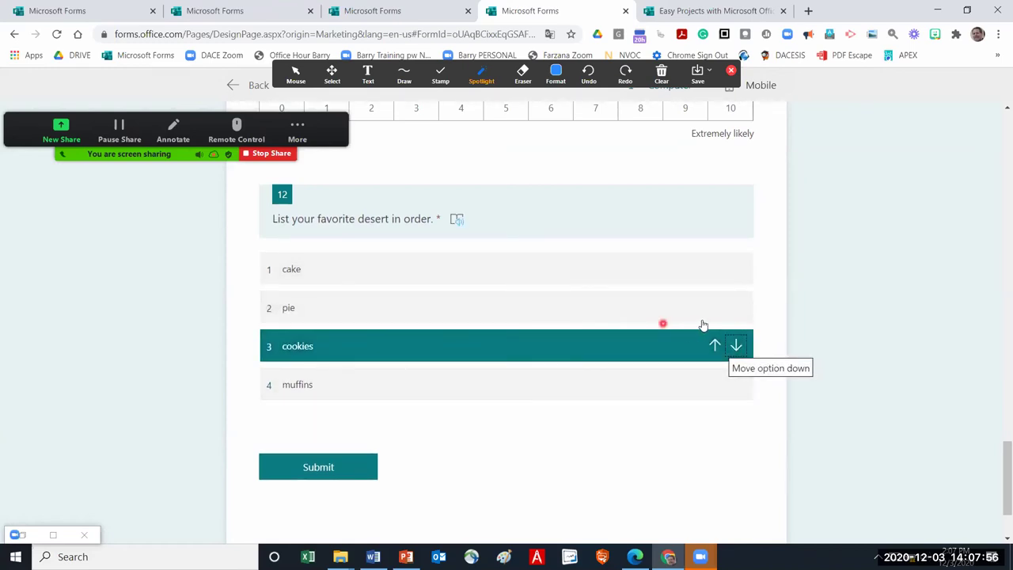
left_click(714, 308)
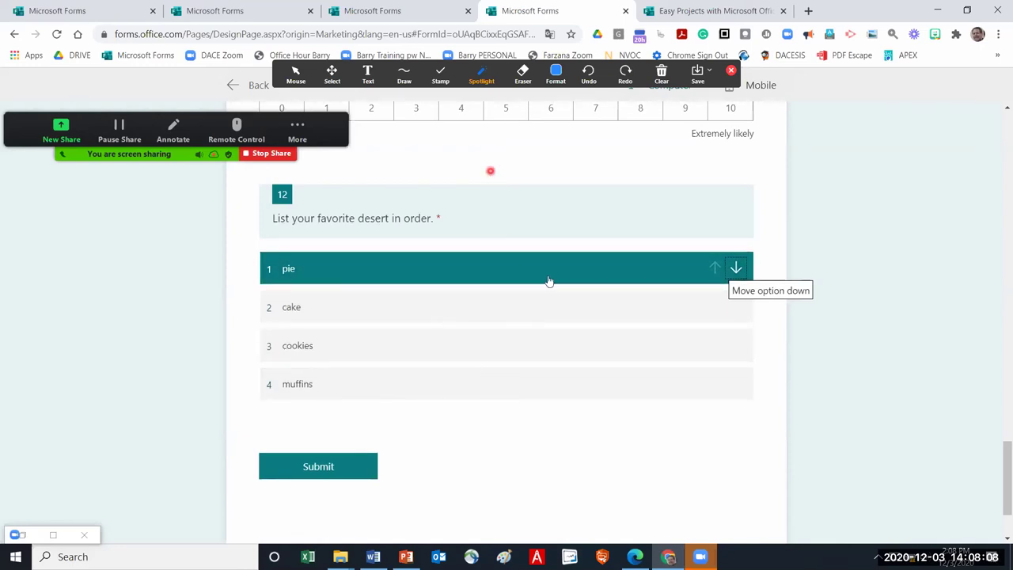
Review the previewed form from the star ratings through to the Ranking question, and return to editing
scroll(483, 475, "up", 6)
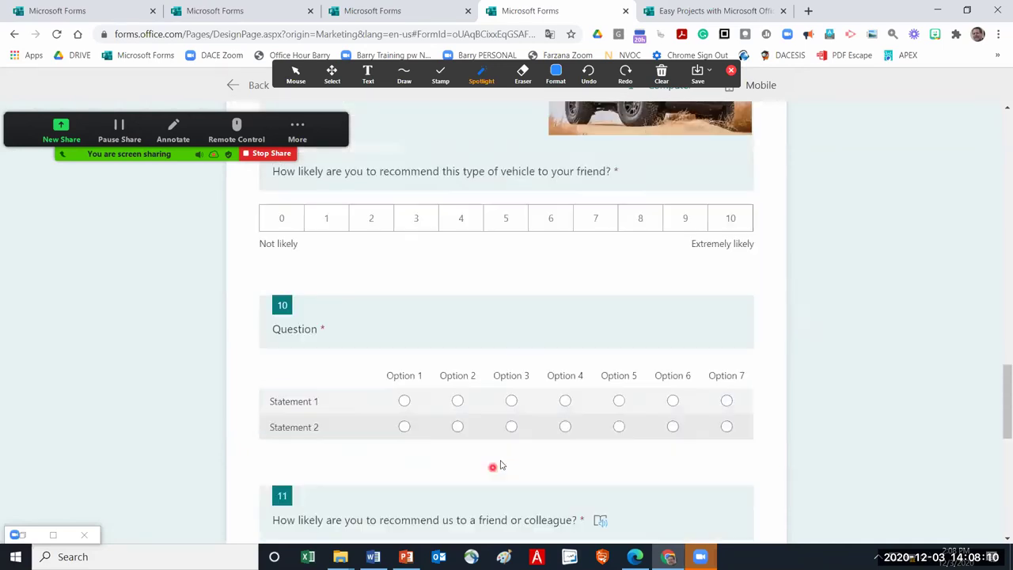
scroll(500, 465, "up", 7)
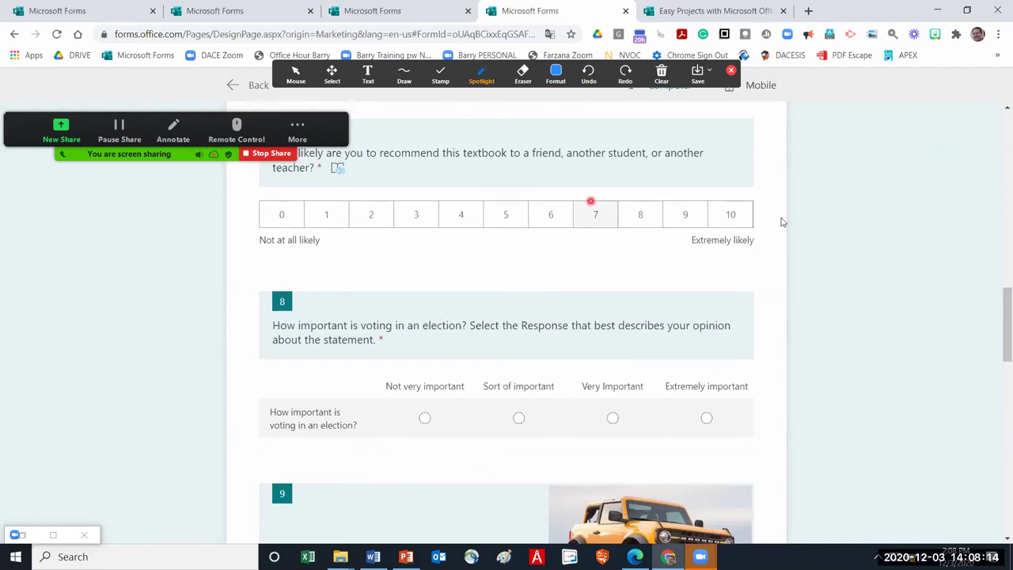
scroll(780, 219, "down", 8)
scroll(613, 391, "down", 10)
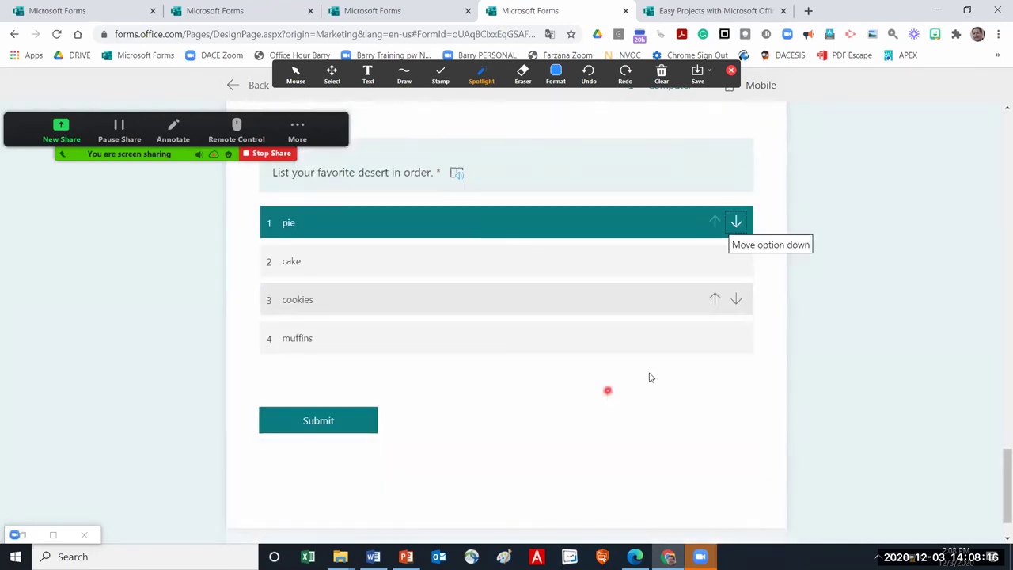
scroll(842, 316, "up", 15)
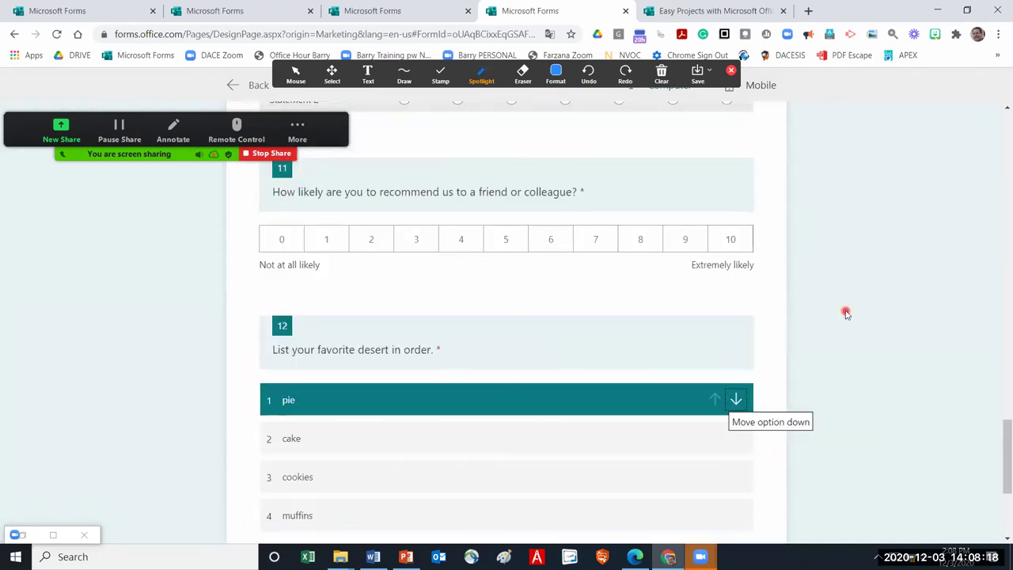
scroll(846, 314, "up", 10)
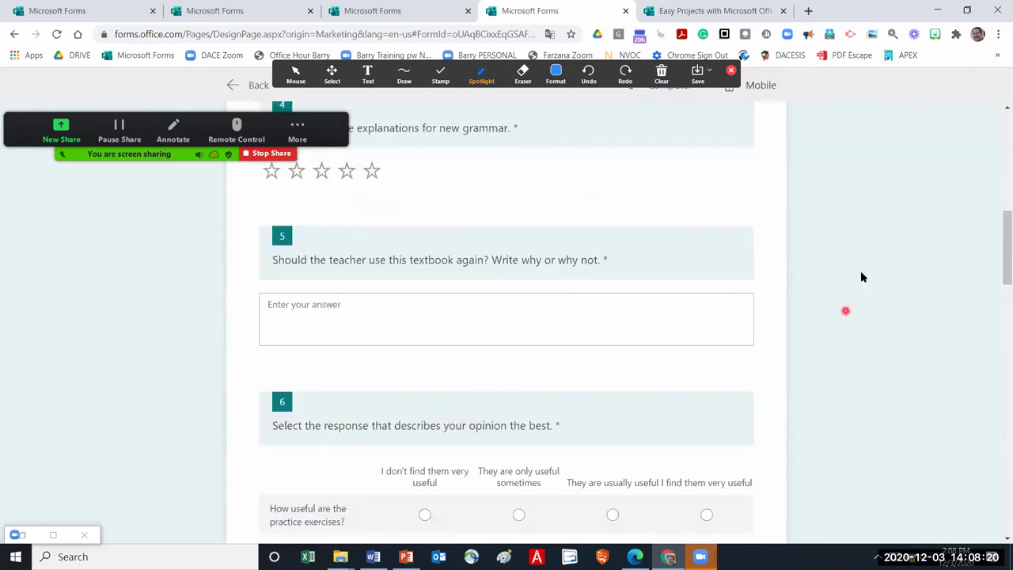
scroll(874, 235, "up", 5)
scroll(871, 245, "down", 15)
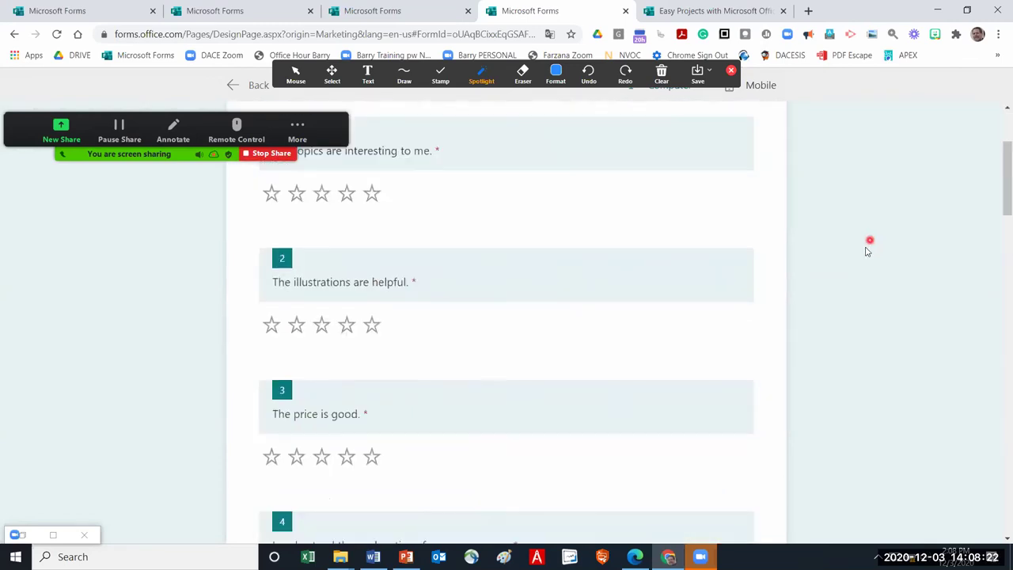
scroll(870, 250, "down", 10)
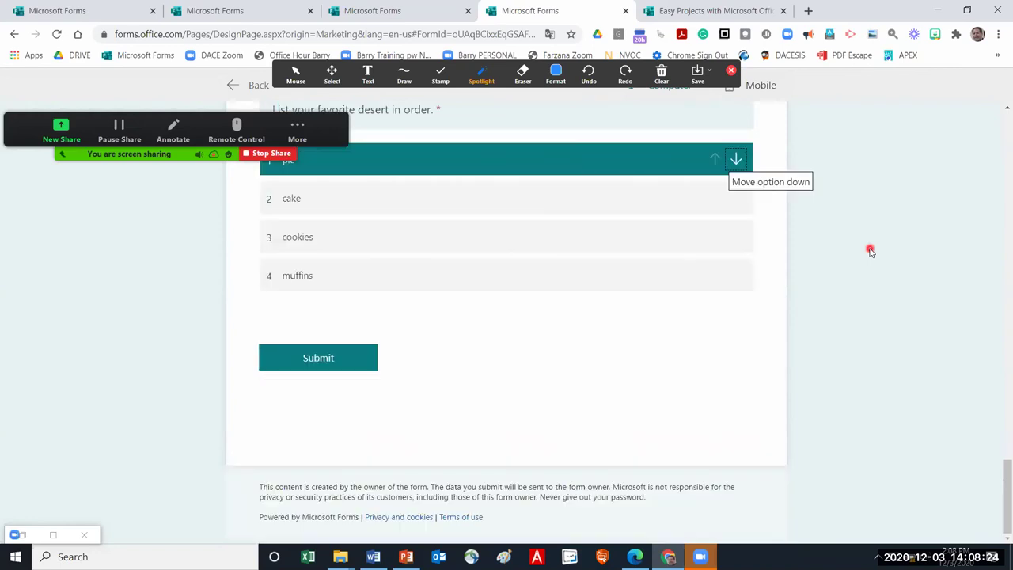
left_click(252, 89)
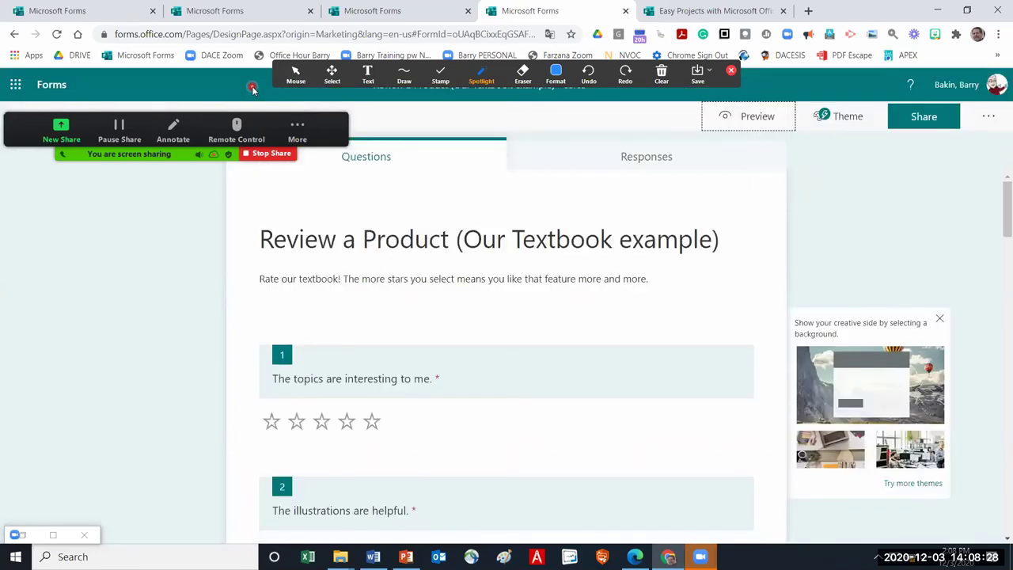
Look over the form's questions in the editor and show its additional options, such as Settings, Multilingual and Print Form
left_click(296, 131)
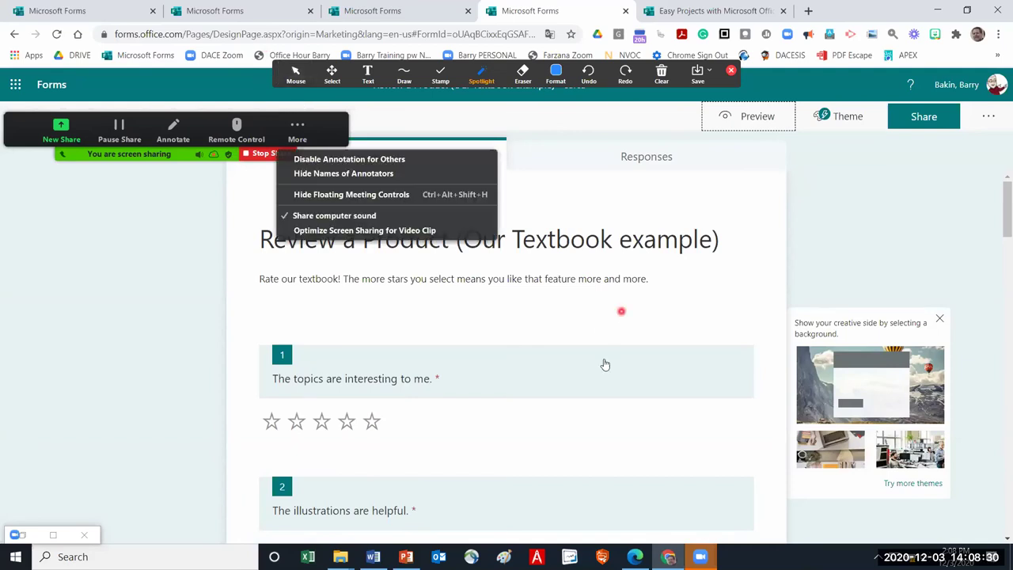
scroll(586, 372, "down", 10)
scroll(561, 404, "down", 3)
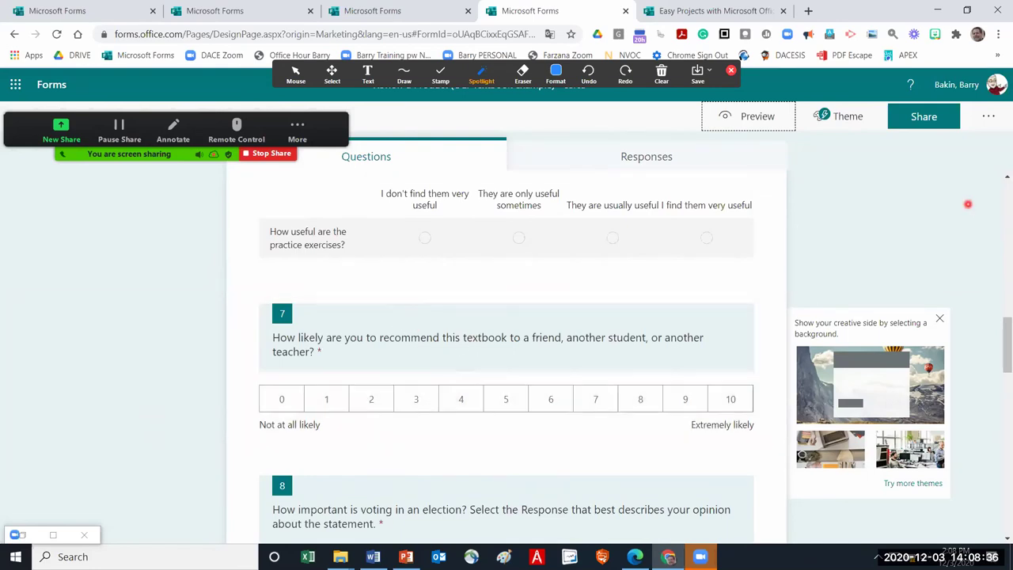
scroll(369, 328, "down", 8)
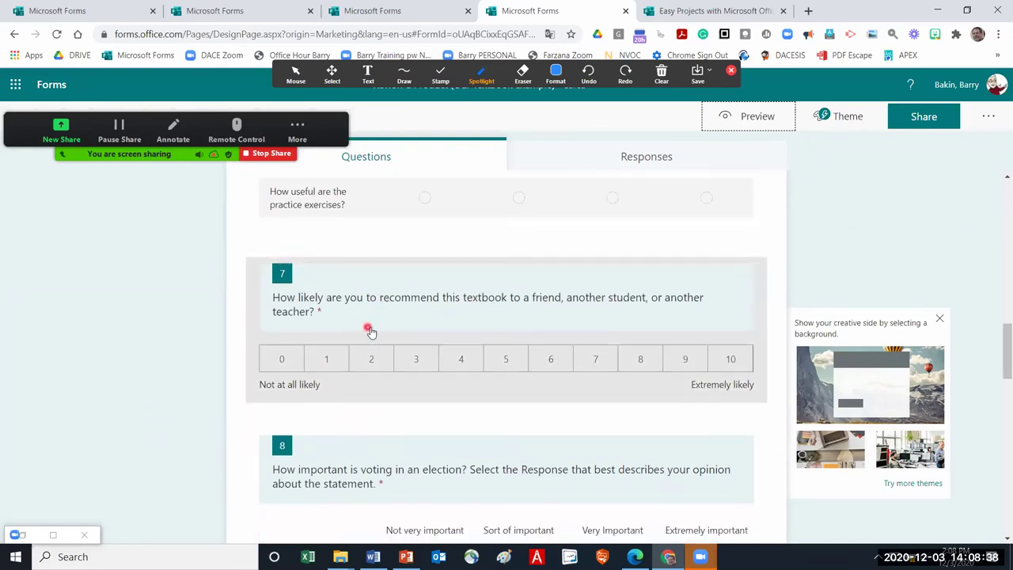
scroll(903, 228, "up", 3)
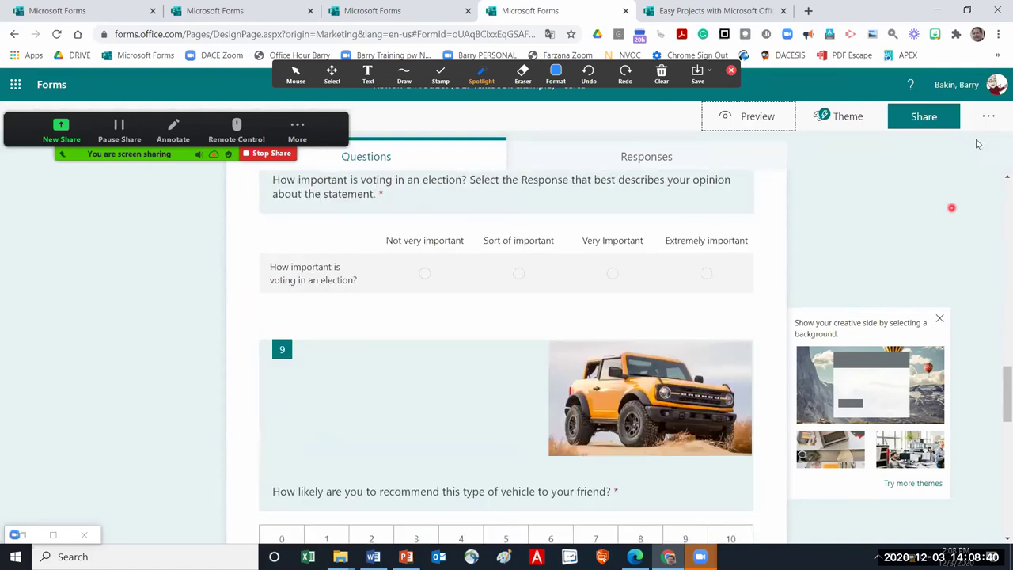
left_click(989, 118)
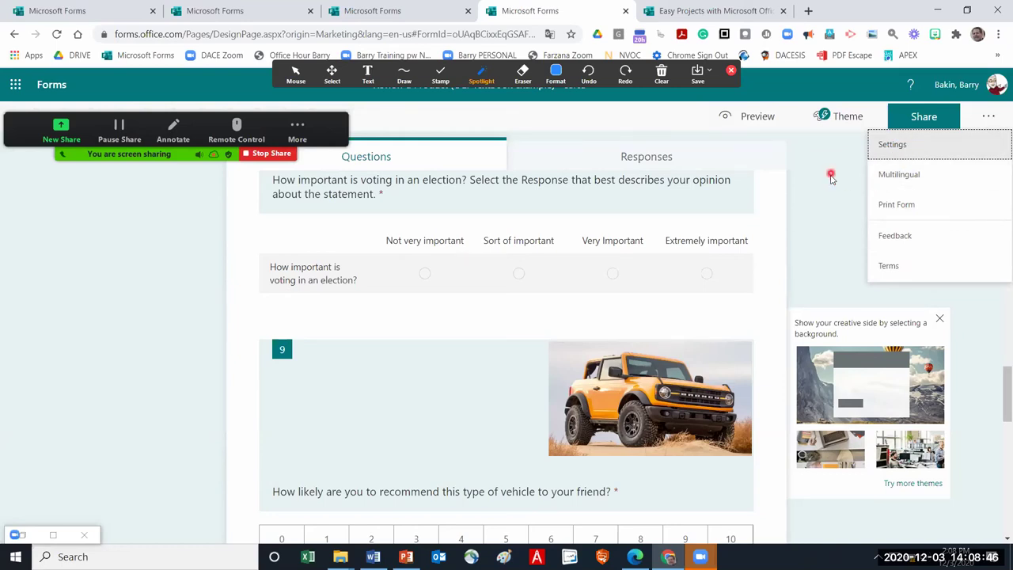
Try the Balloon cloud theme on the form, and replace it with the chalkboard theme with paint pots
left_click(844, 119)
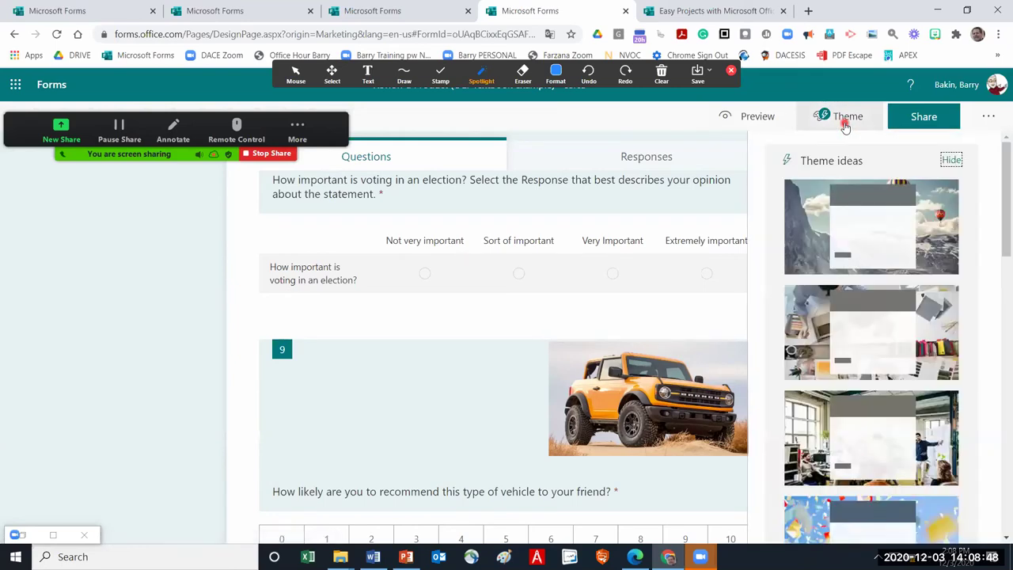
scroll(902, 301, "down", 3)
scroll(910, 309, "down", 2)
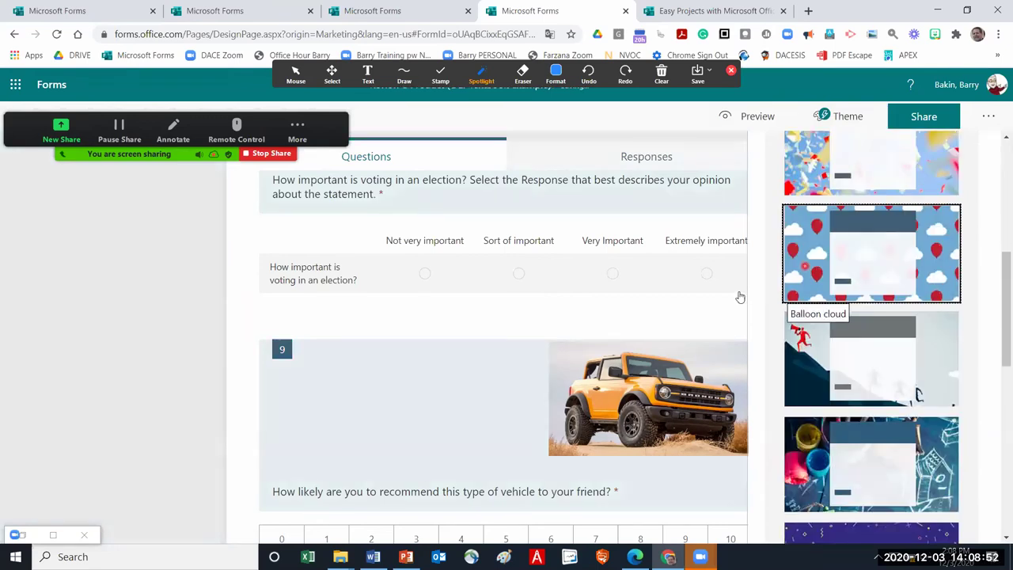
left_click(804, 266)
scroll(851, 356, "down", 2)
left_click(848, 351)
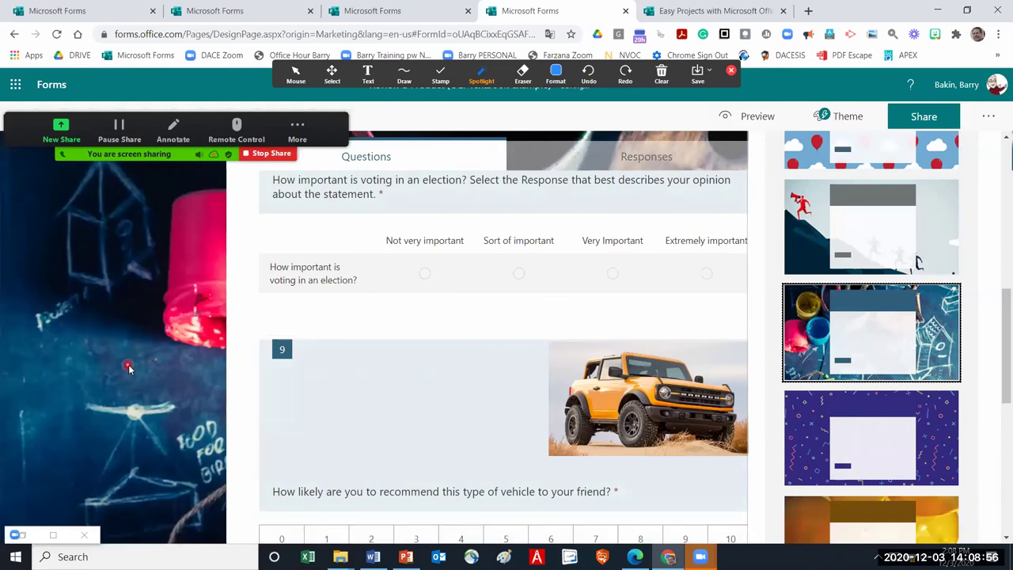
Apply the theme showing people holding sparklers at a night party to the form
scroll(682, 281, "down", 3)
scroll(889, 368, "down", 3)
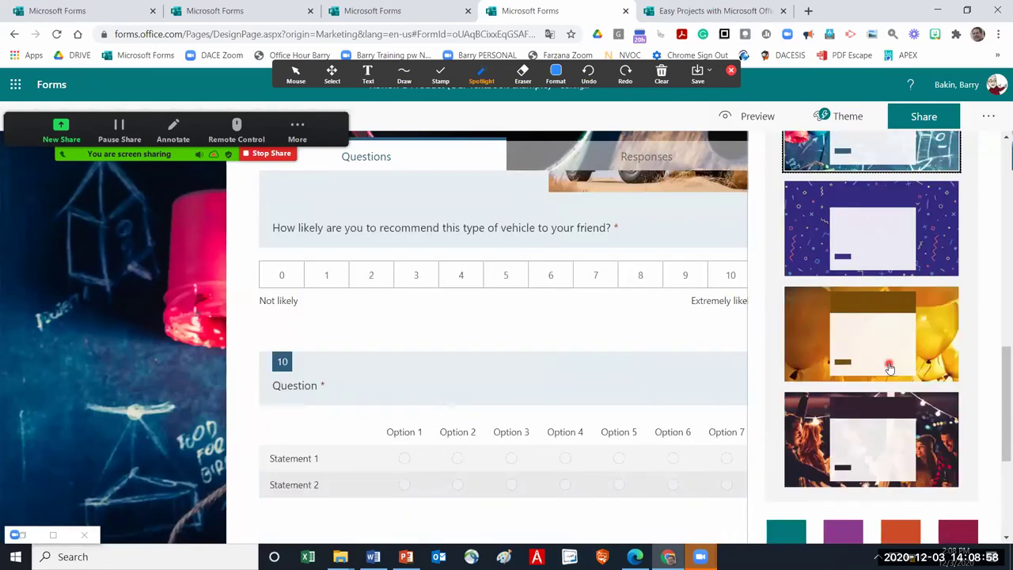
left_click(827, 352)
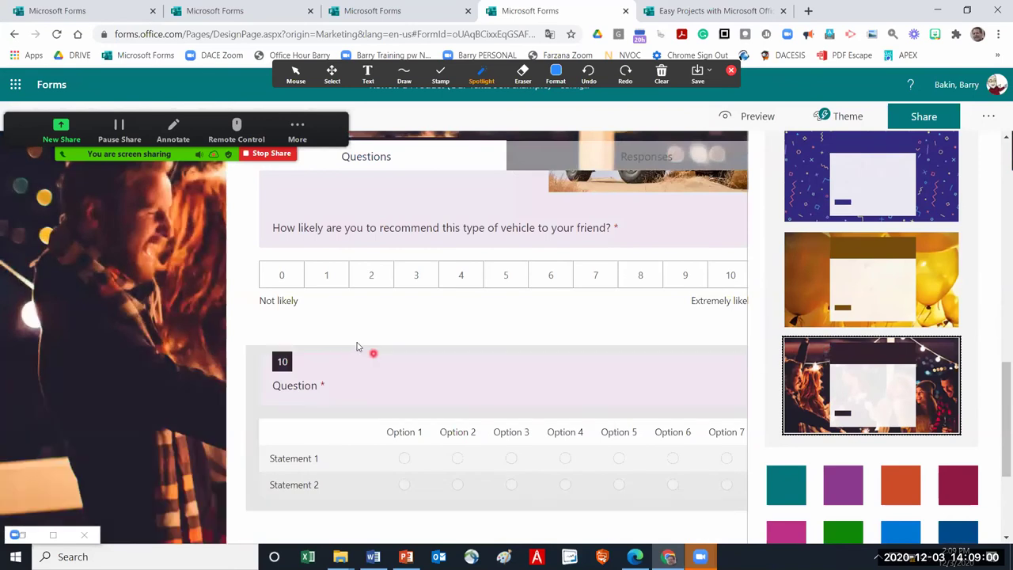
scroll(959, 198, "up", 3)
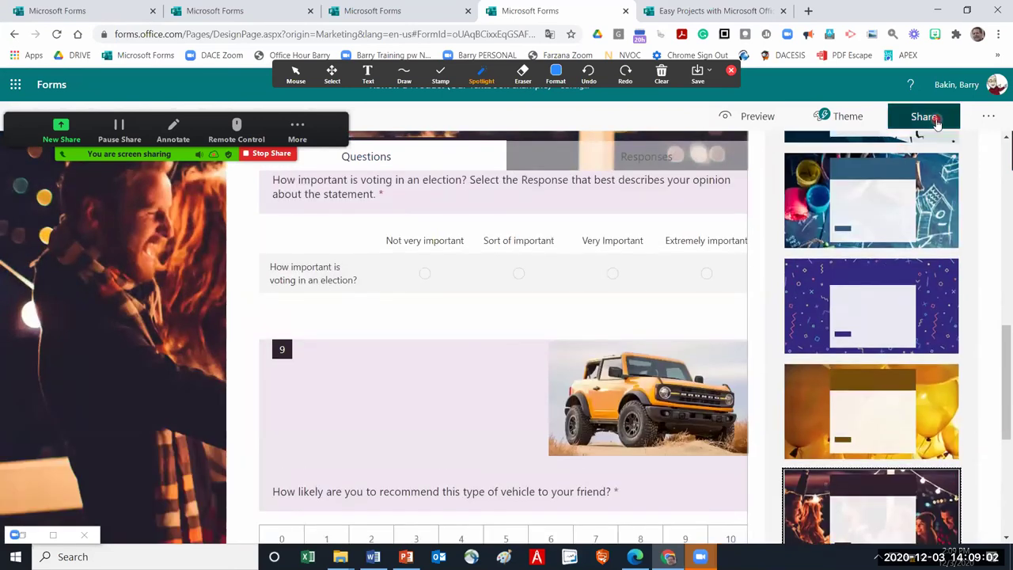
Show the form's sharing options and allow anyone with the link to respond
left_click(937, 119)
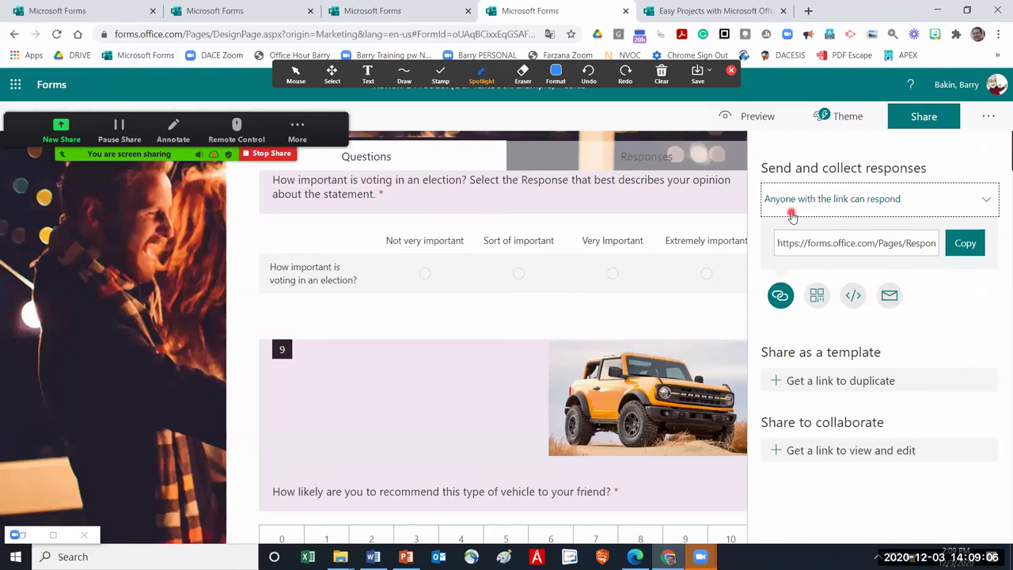
left_click(986, 205)
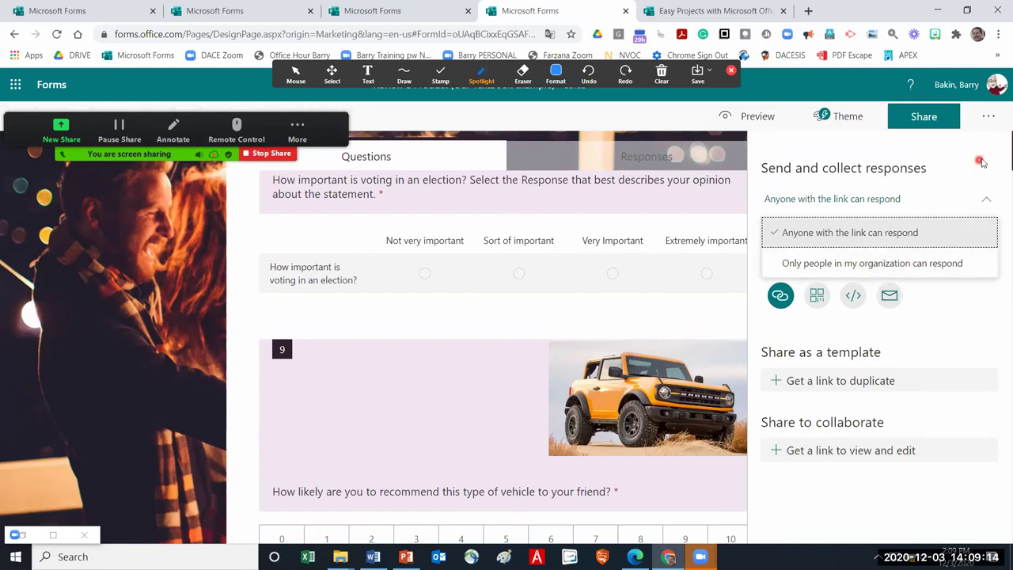
left_click(942, 241)
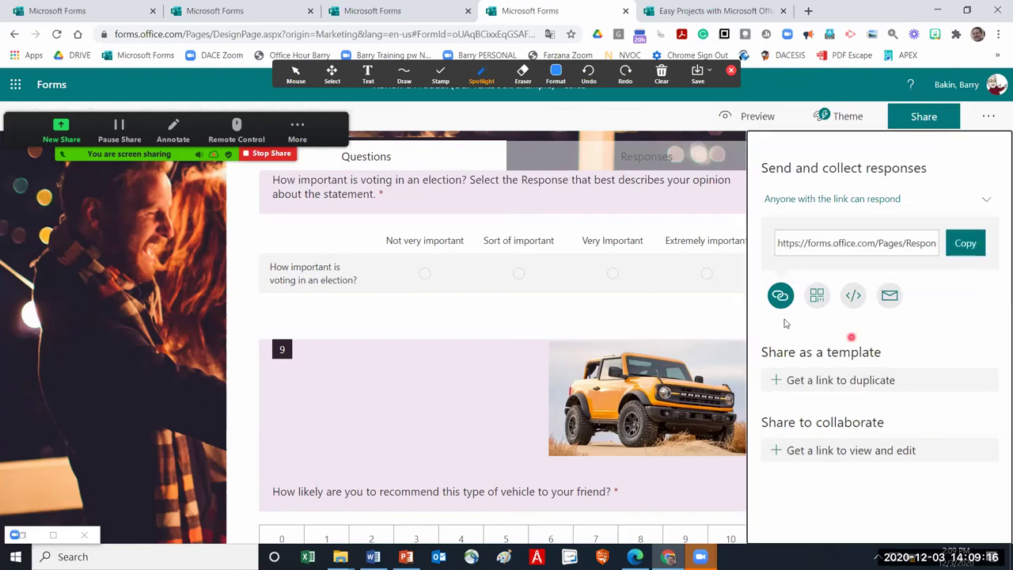
Show the form's QR code, embed code and email invitation as ways of sharing it, and close the email draft
left_click(817, 296)
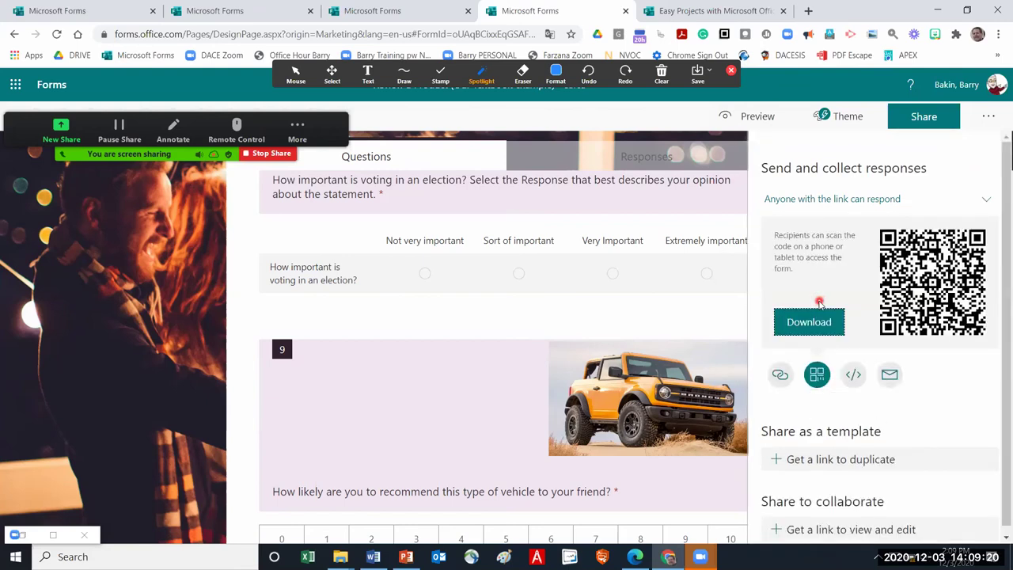
left_click(824, 324)
left_click(851, 375)
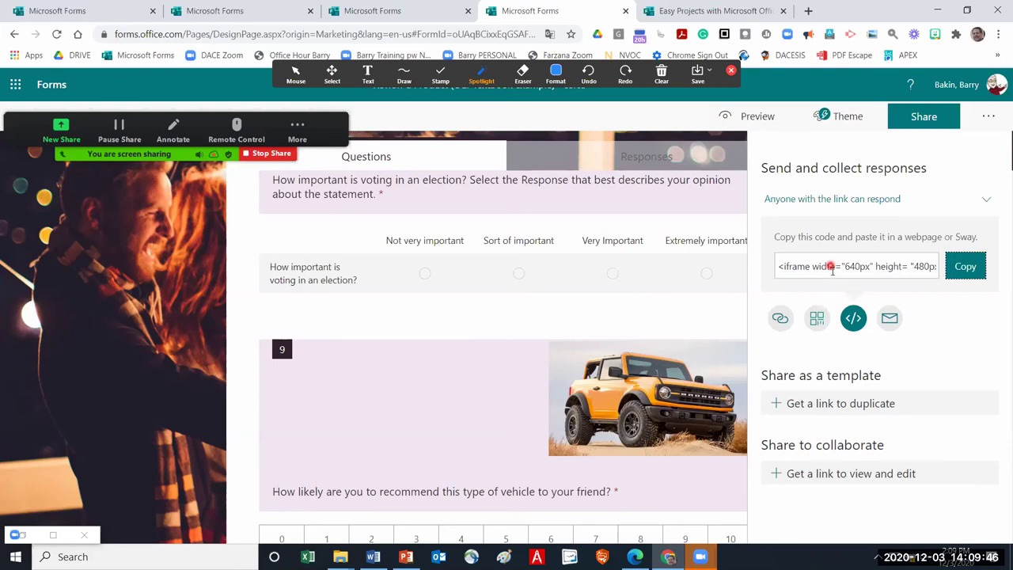
left_click(889, 320)
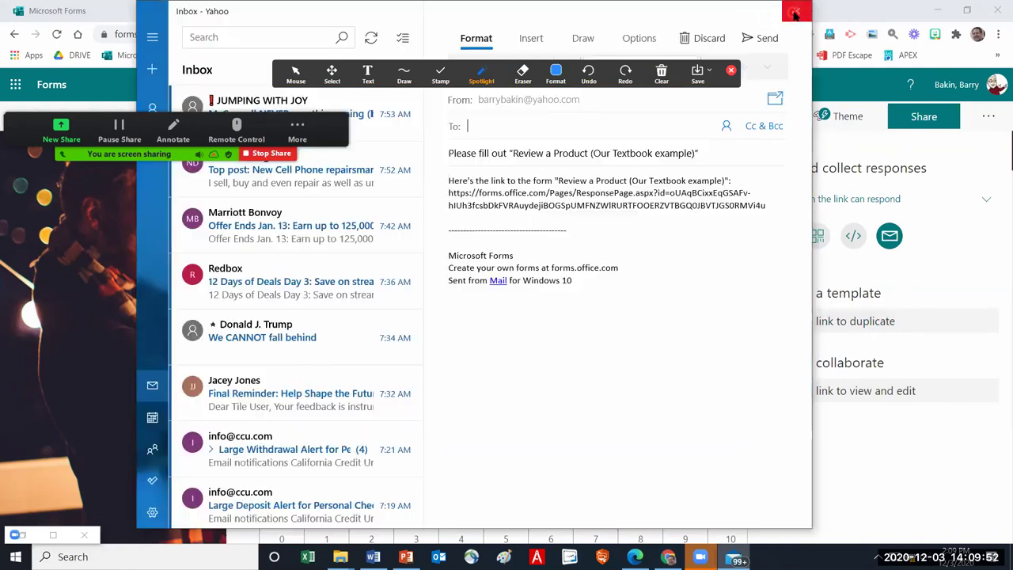
left_click(794, 15)
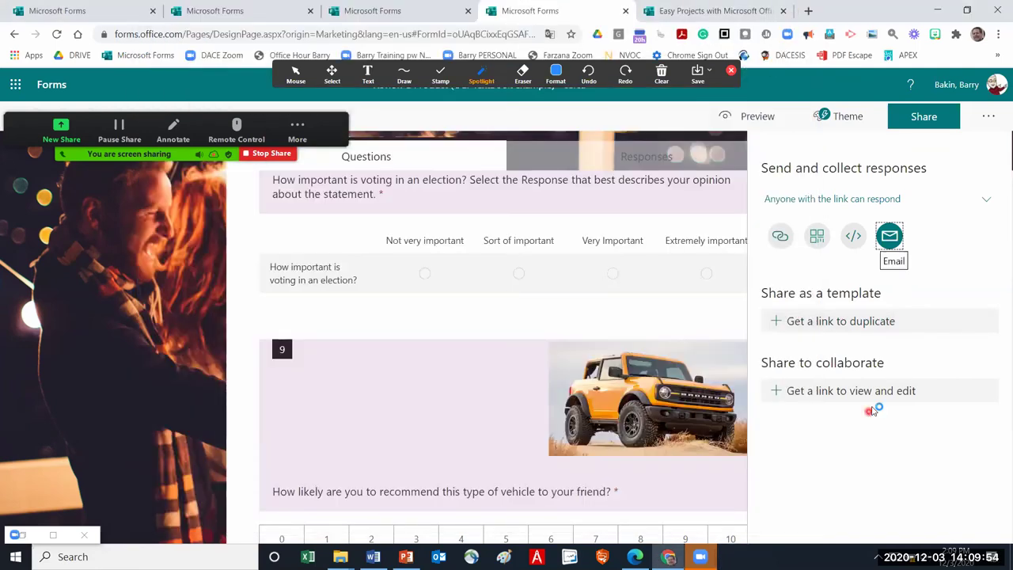
Create a template link for duplicating the form and a collaboration link for viewing and editing it, and return to the forms list
left_click(808, 325)
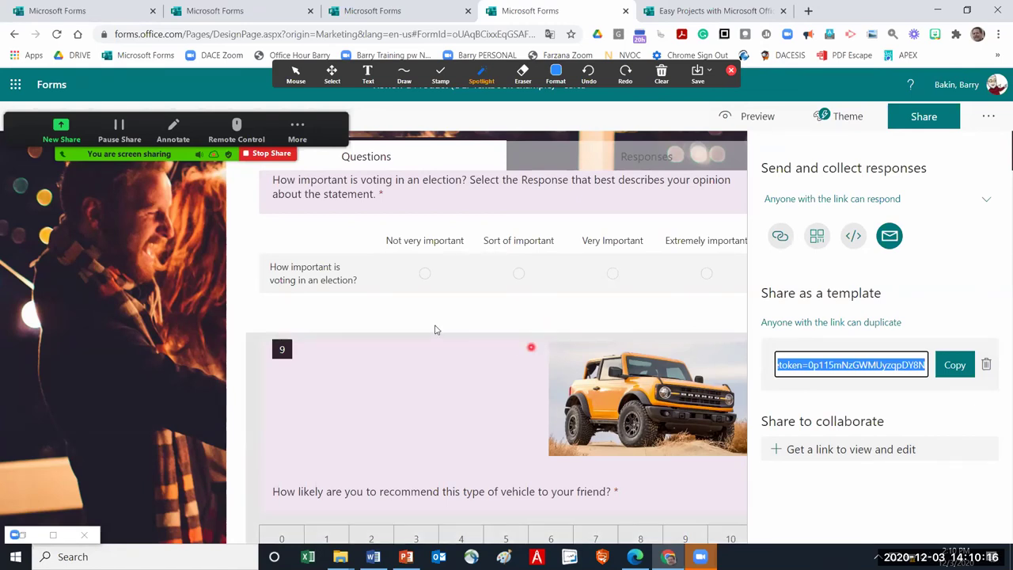
left_click(871, 459)
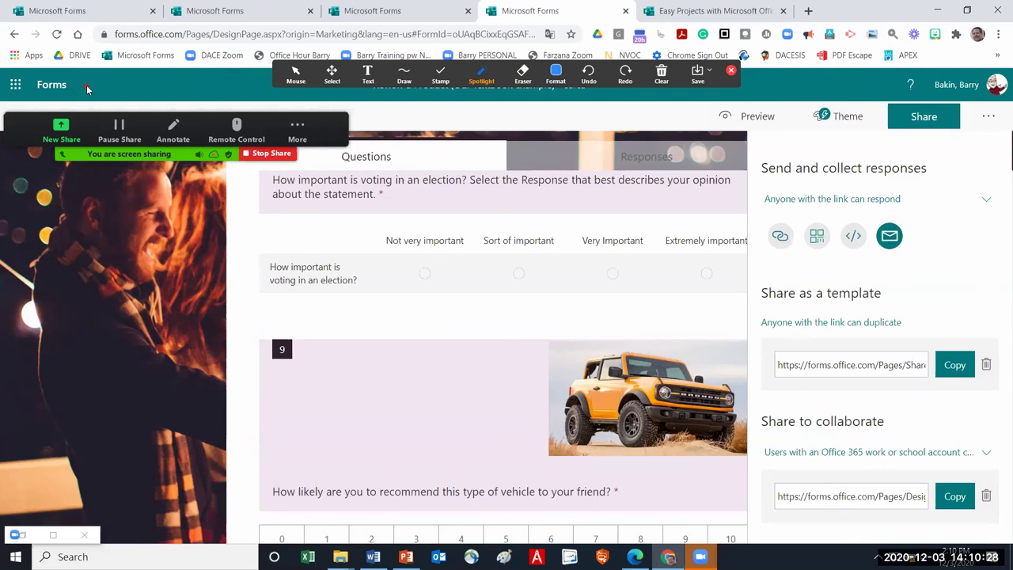
left_click(57, 86)
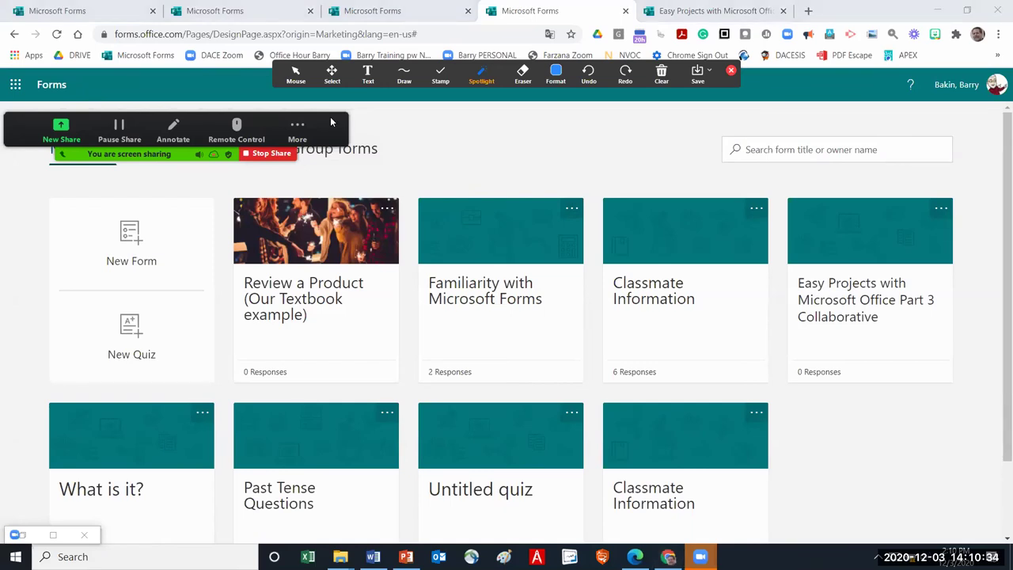
Look over the cards in My forms and create a new blank form
scroll(556, 197, "down", 2)
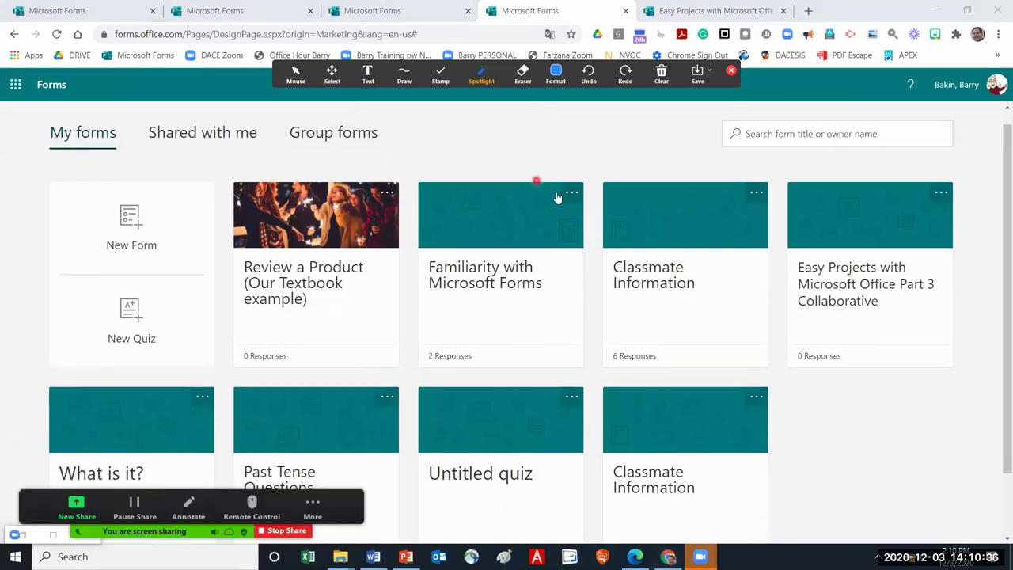
scroll(818, 396, "up", 1)
scroll(818, 396, "down", 1)
scroll(819, 398, "up", 1)
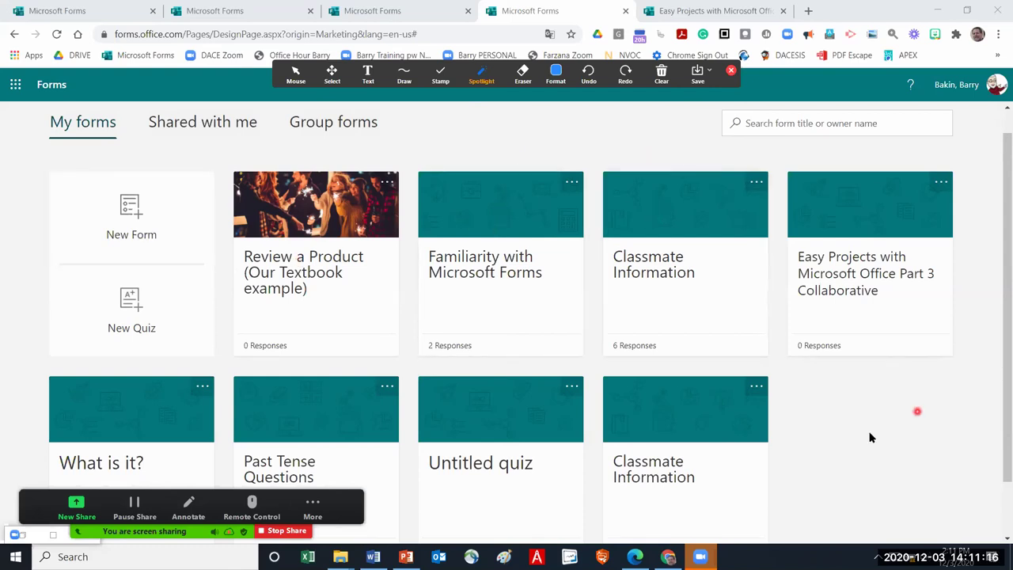
left_click(131, 212)
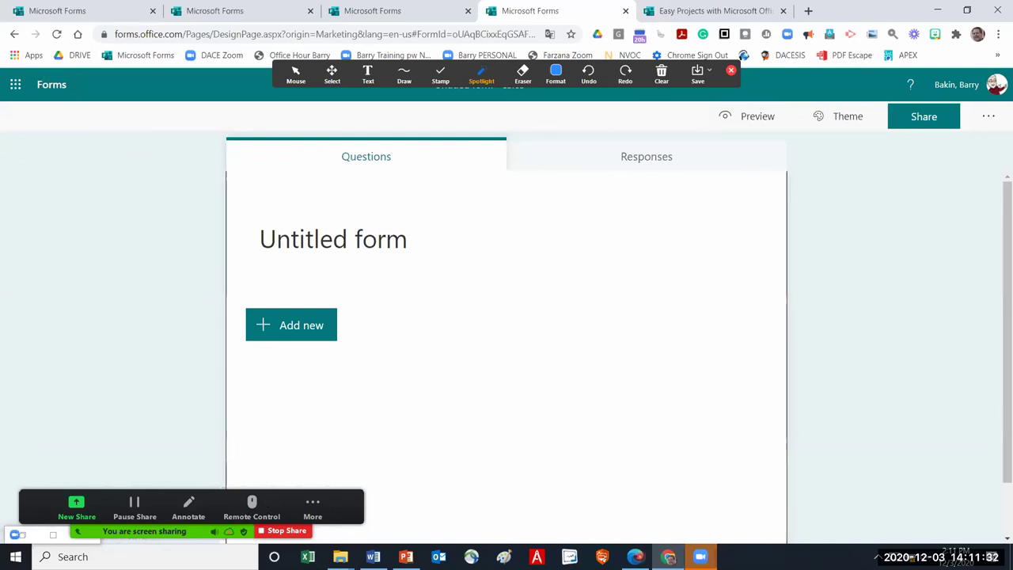
Switch to the PowerPoint slide on the Review a Product project, and show the Collaborative Brainstorm response page in Chrome
mouse_move(406, 556)
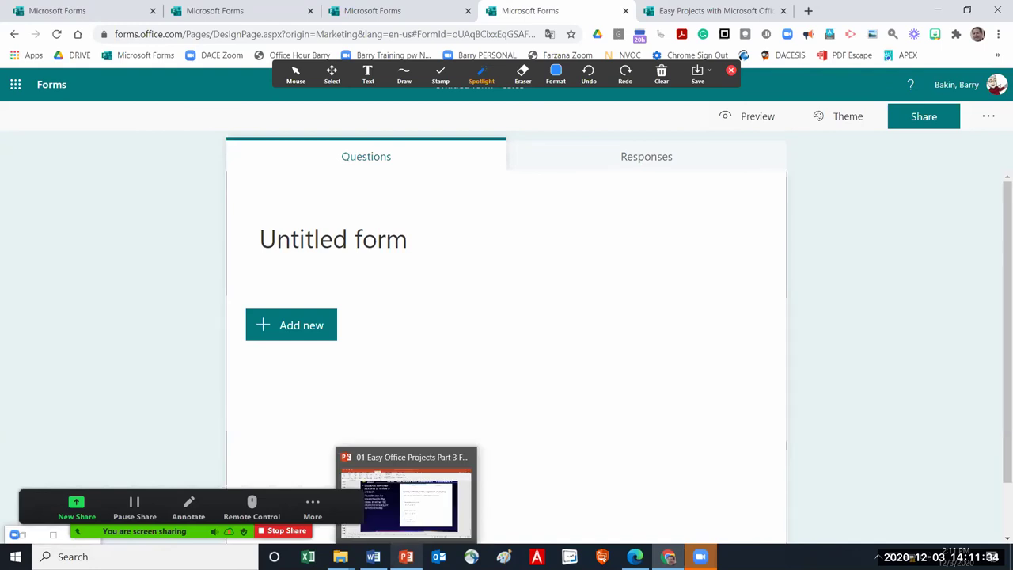
left_click(405, 514)
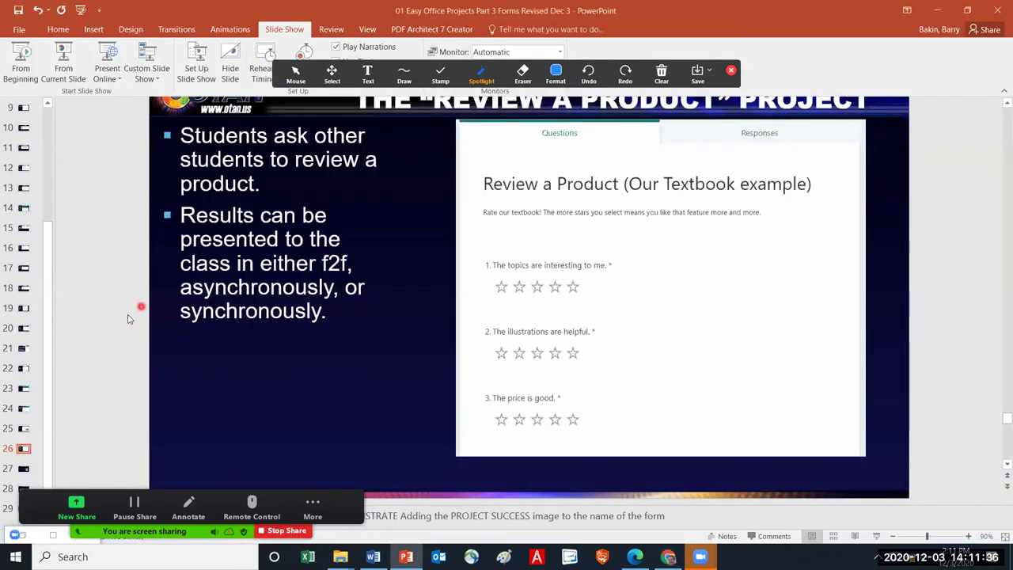
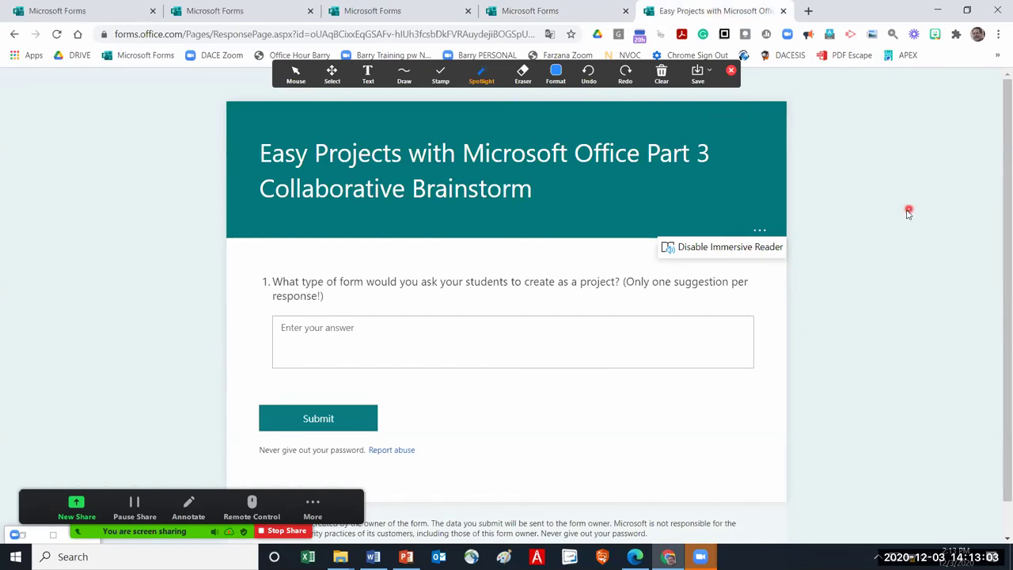
scroll(920, 220, "down", 1)
scroll(935, 242, "up", 1)
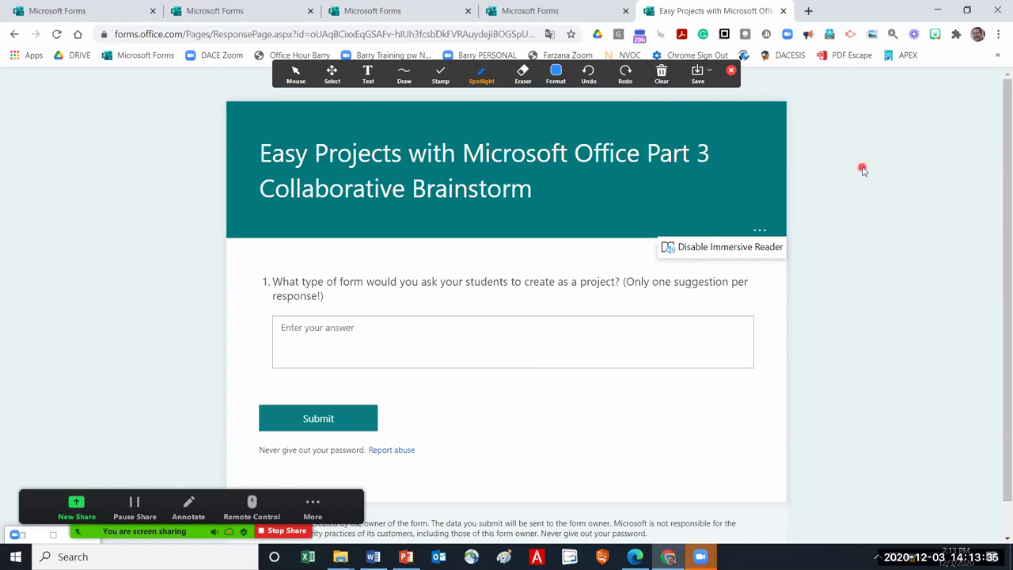
Go back to My forms and open the Easy Projects with Microsoft Office Part 3 Collaborative Brainstorm form
left_click(580, 16)
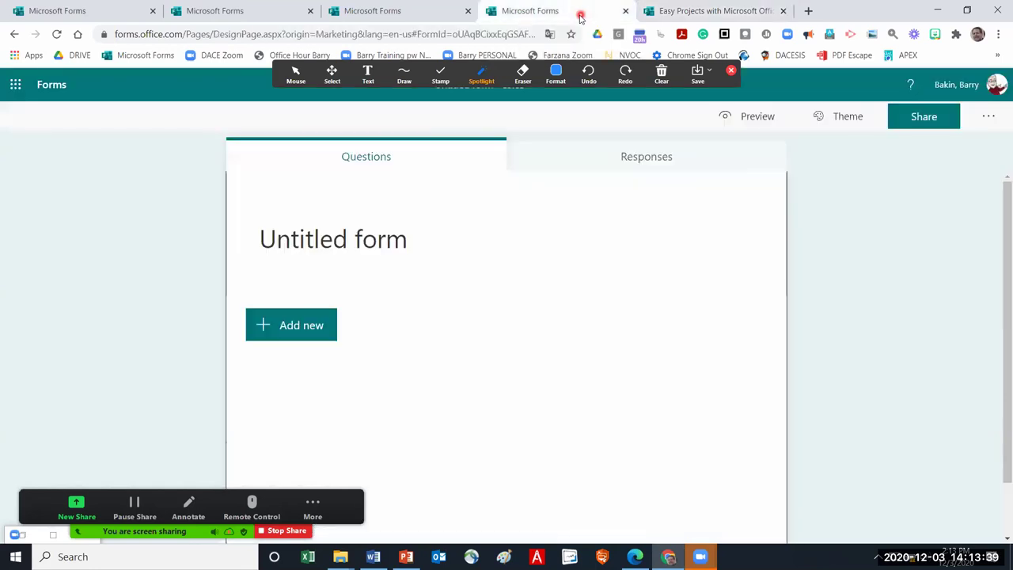
left_click(47, 86)
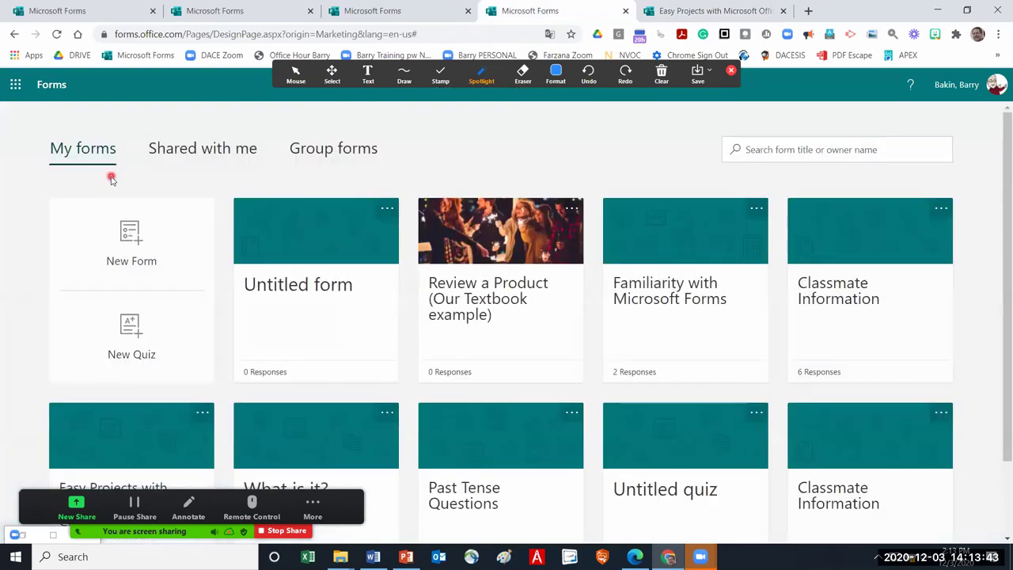
scroll(667, 290, "down", 1)
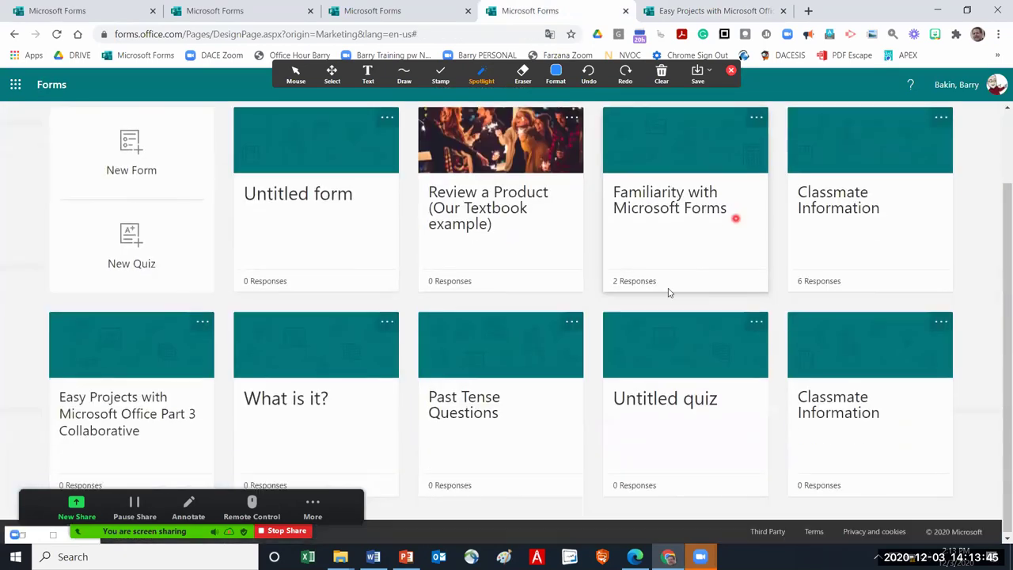
left_click(95, 415)
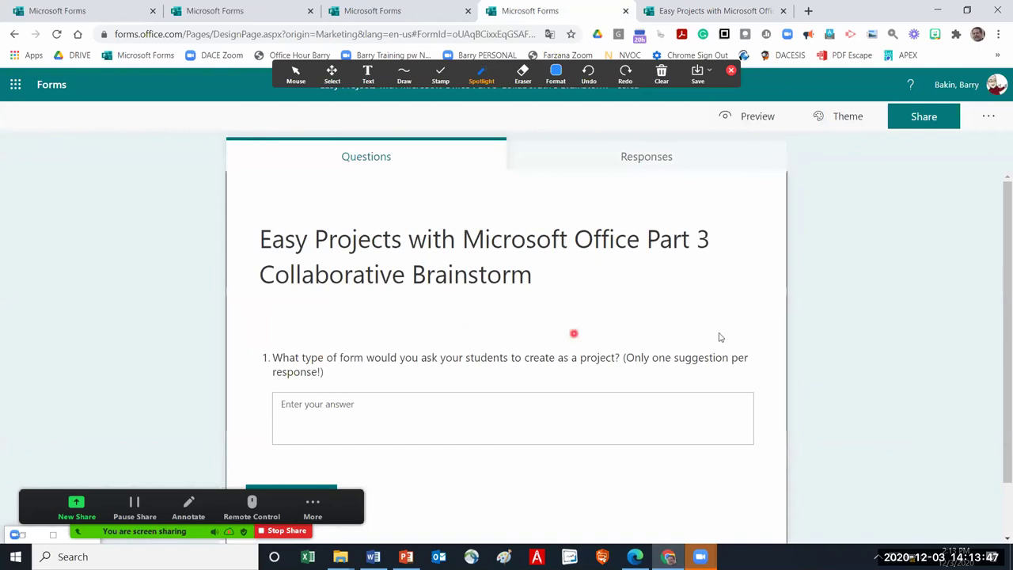
Check the brainstorm form for responses, return to its questions and reload the page to look for new submissions
left_click(628, 162)
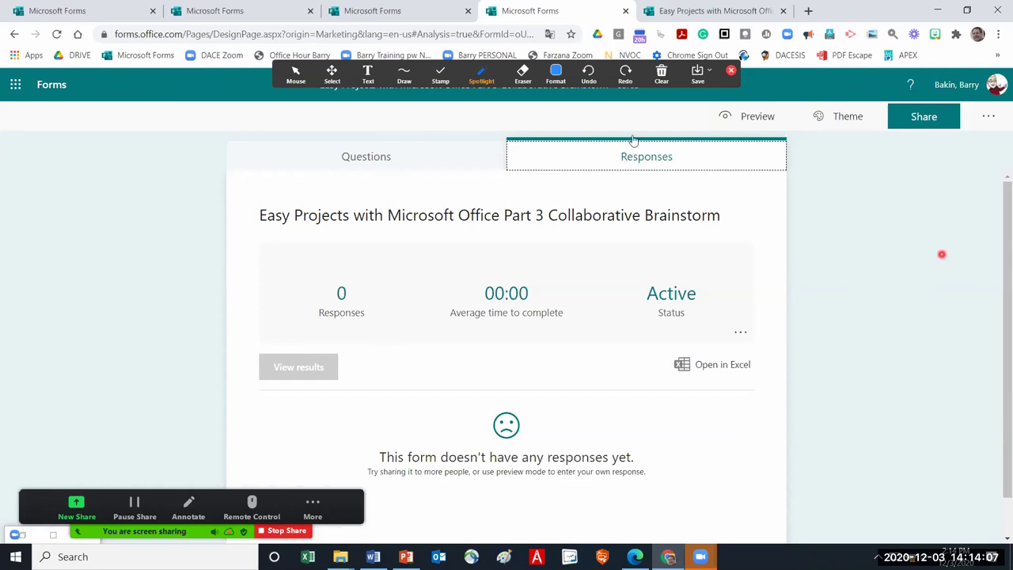
left_click(362, 161)
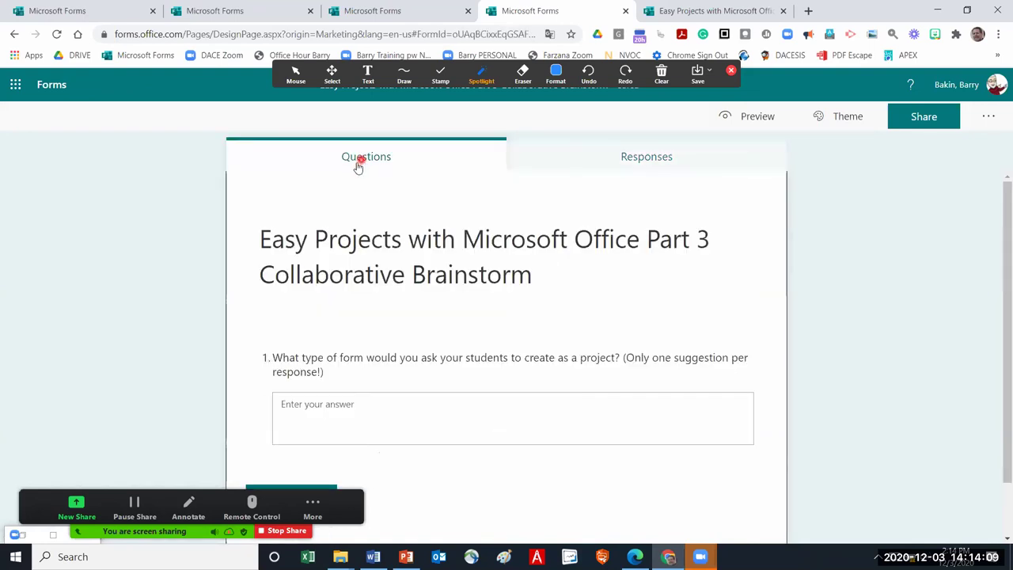
left_click(57, 36)
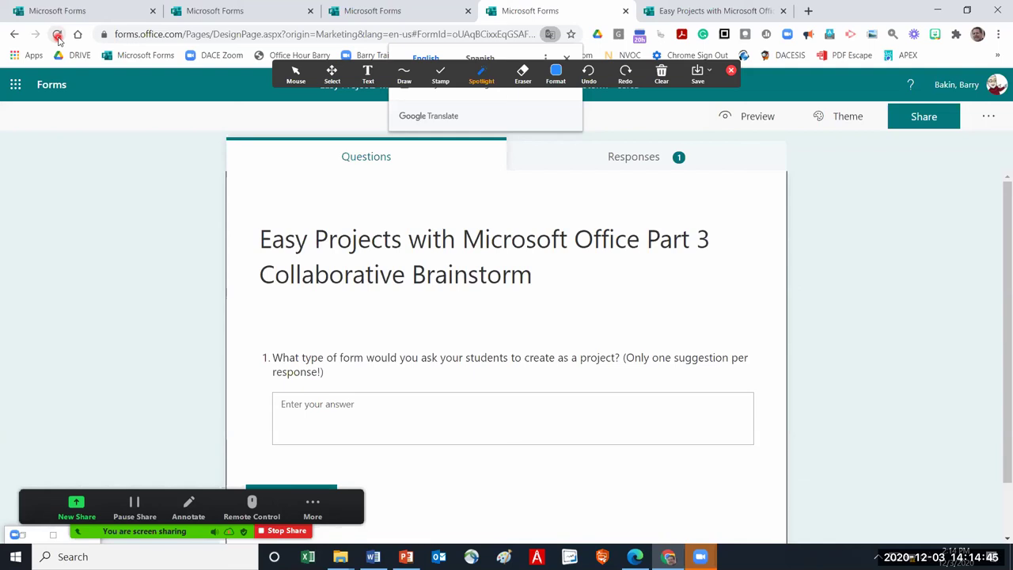
left_click(57, 35)
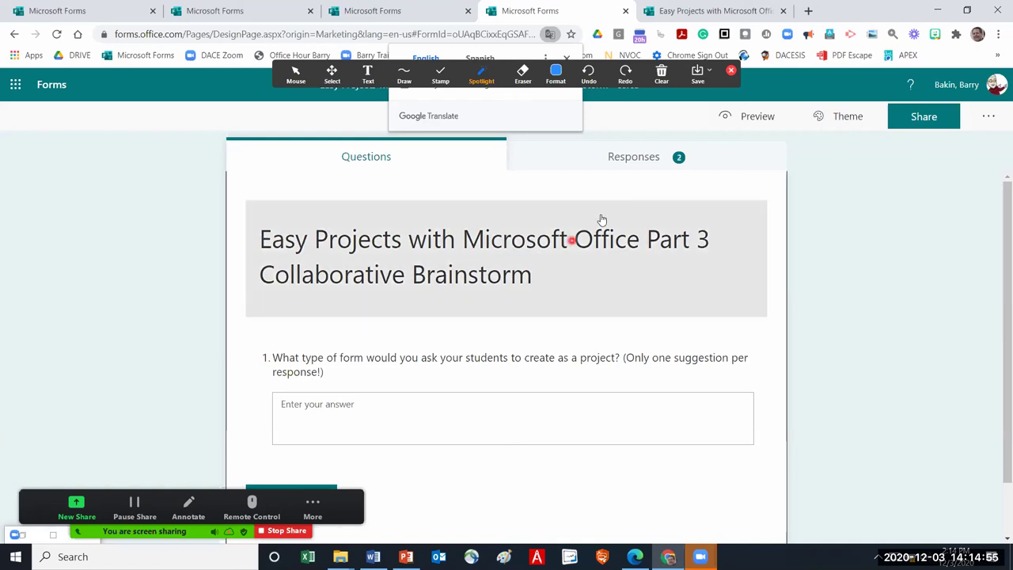
Show the brainstorm form's responses and enlarge the page to read the latest answers to question 1
left_click(631, 160)
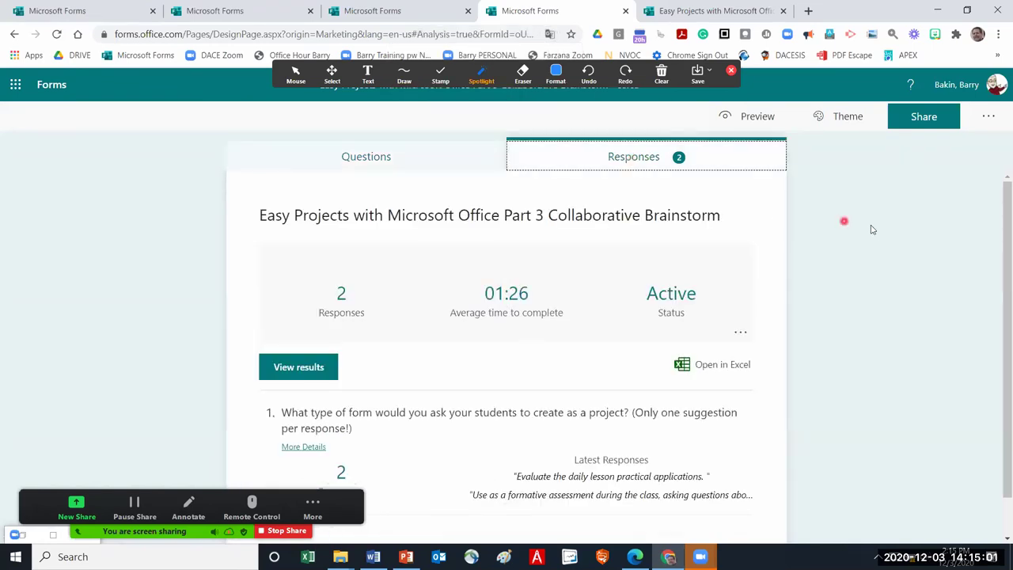
scroll(896, 266, "down", 1)
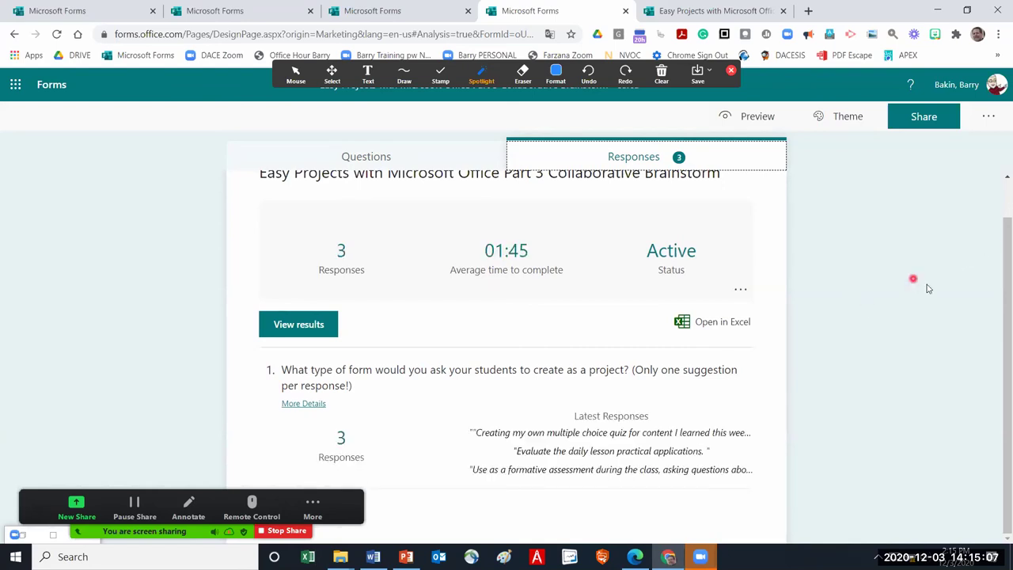
left_click(313, 510)
left_click(984, 287)
key("ctrl+plus")
key("ctrl+plus")
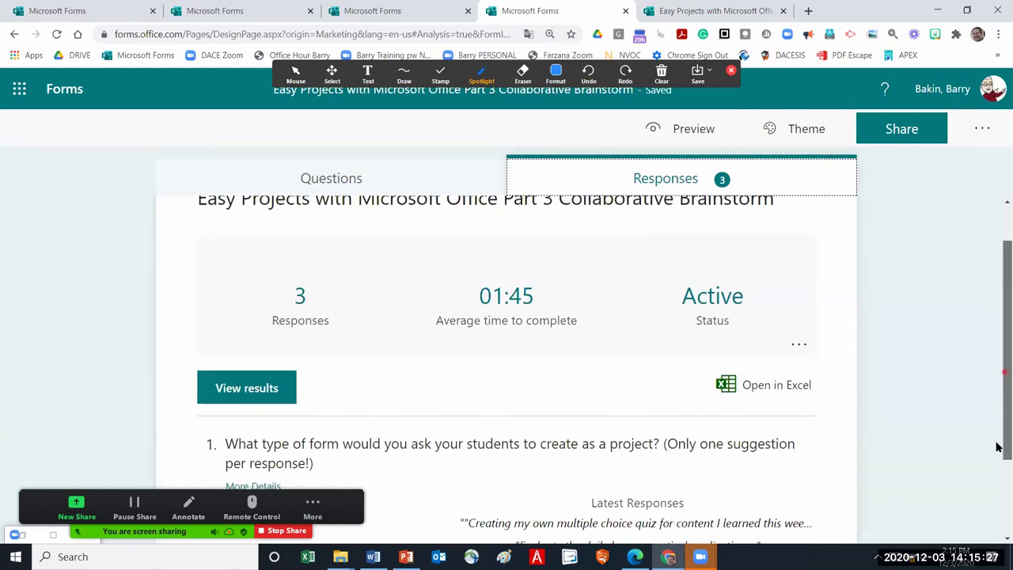
left_click_drag(997, 443, 998, 497)
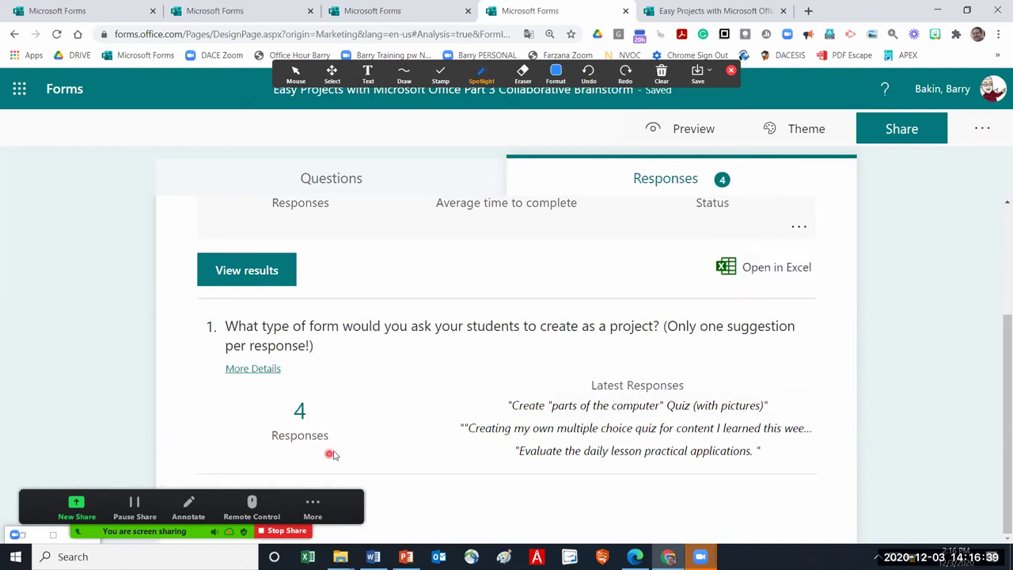
Export the brainstorm form's responses to an Excel workbook and open the downloaded file
left_click(788, 271)
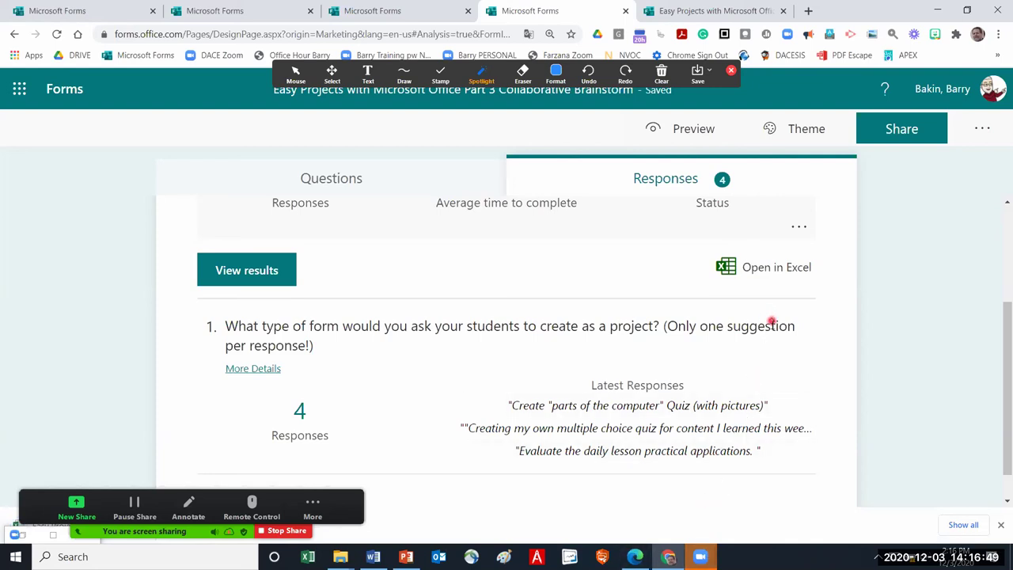
left_click(339, 502)
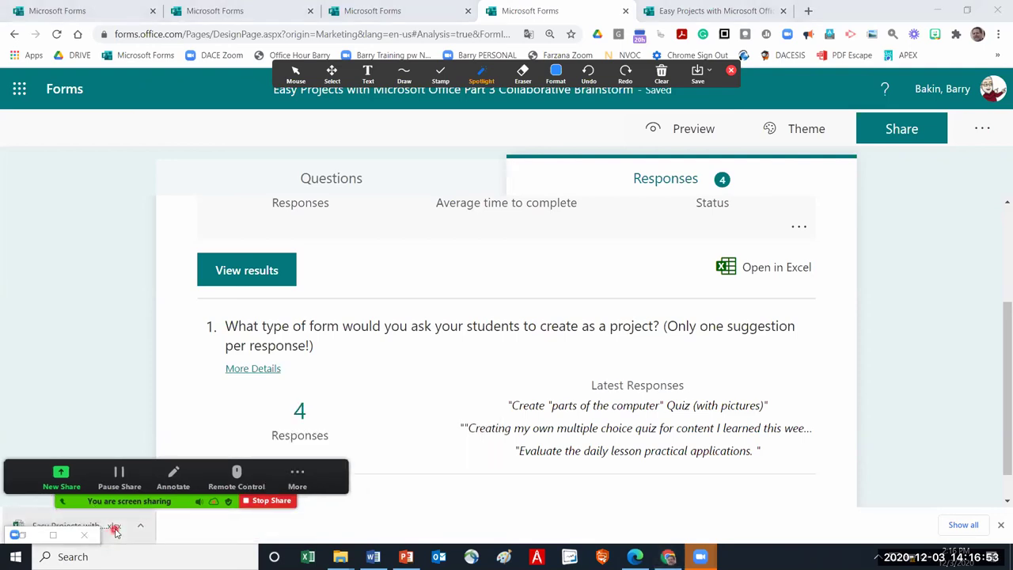
left_click(116, 531)
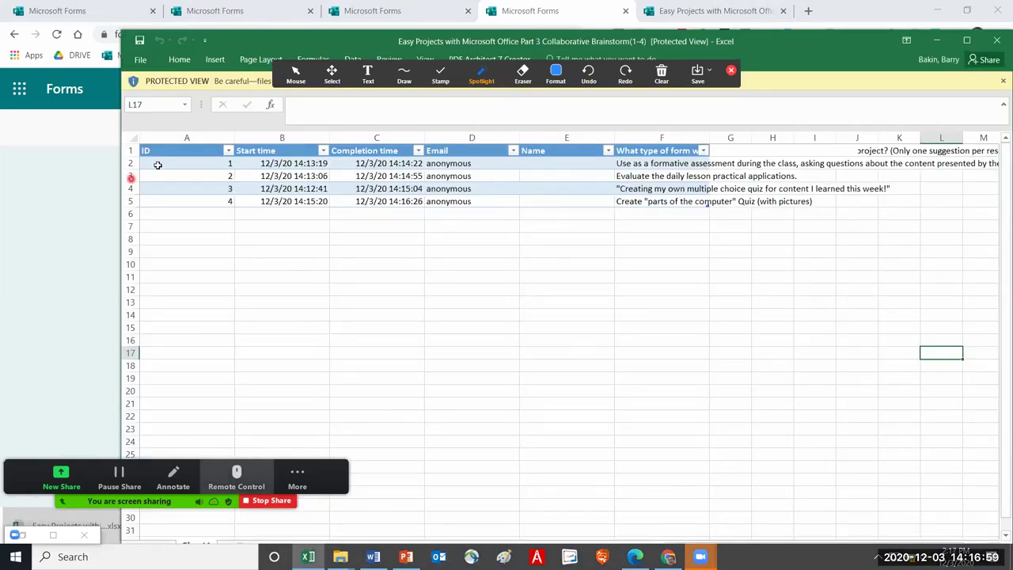
Select response rows 2 to 5 and enable editing for the workbook opened in Protected View
mouse_move(126, 164)
left_mouse_down()
mouse_move(128, 193)
mouse_move(131, 153)
mouse_move(130, 162)
left_mouse_up()
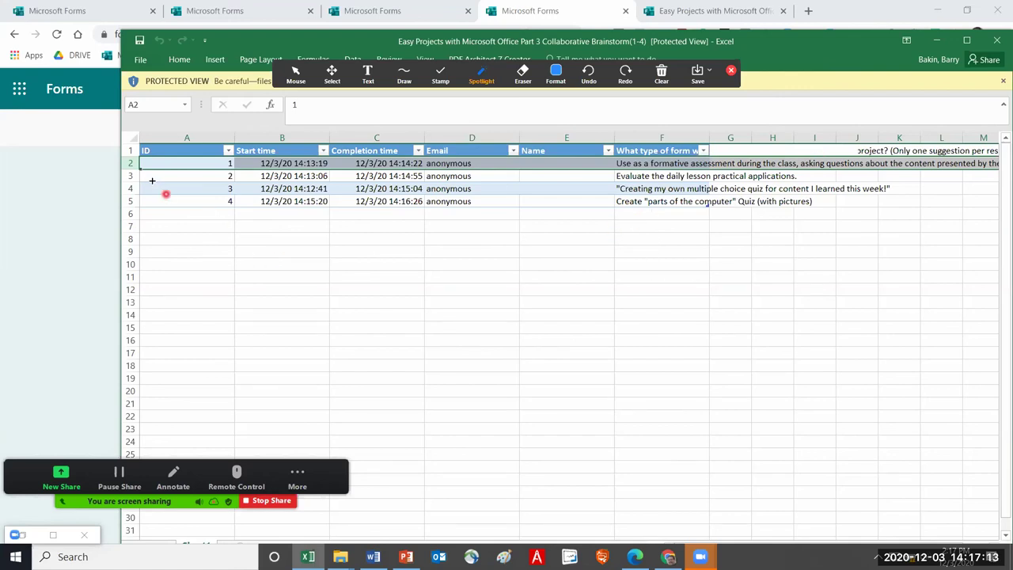
left_click_drag(130, 163, 129, 203)
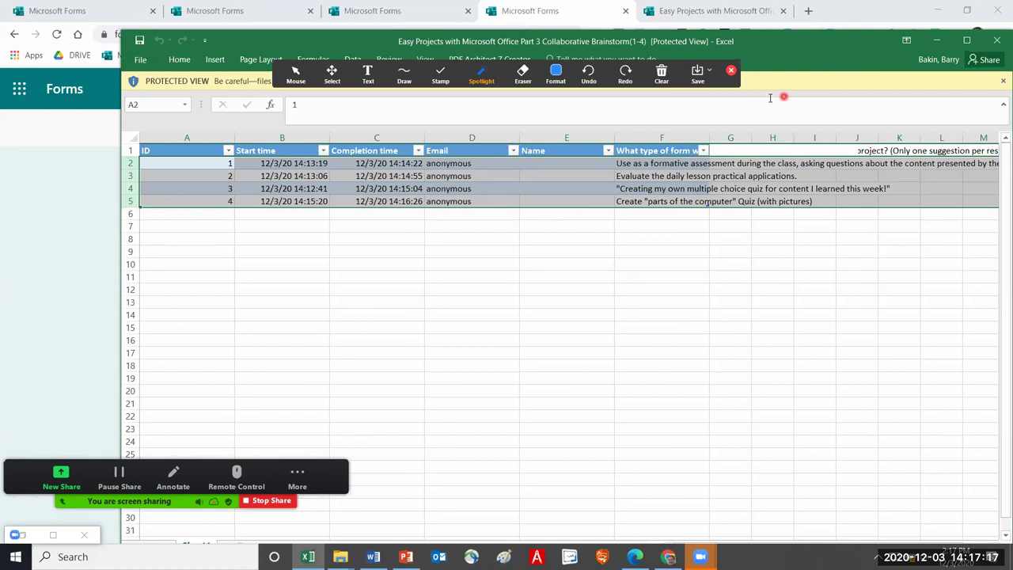
left_click(719, 91)
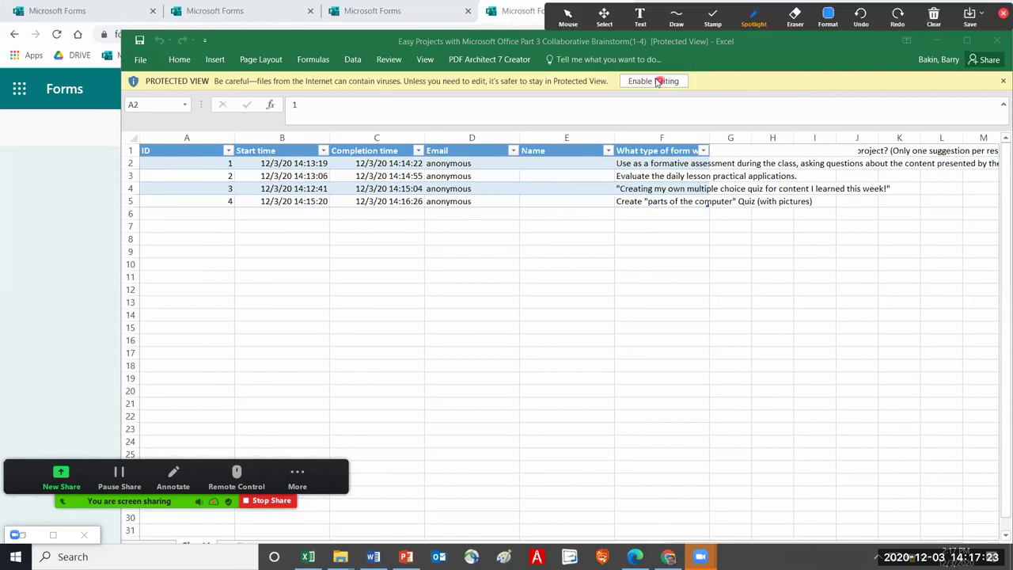
left_click(651, 82)
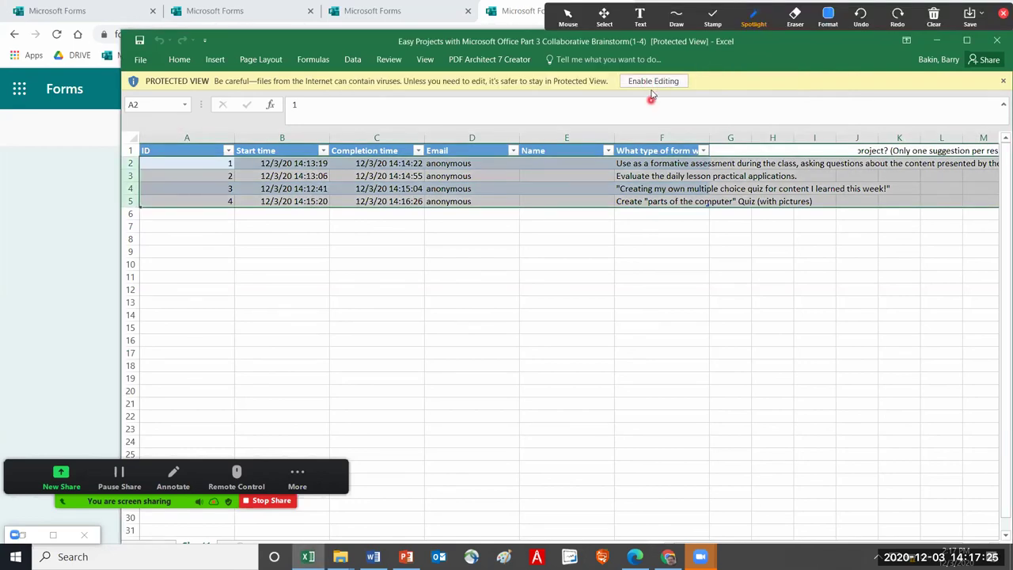
left_click(650, 81)
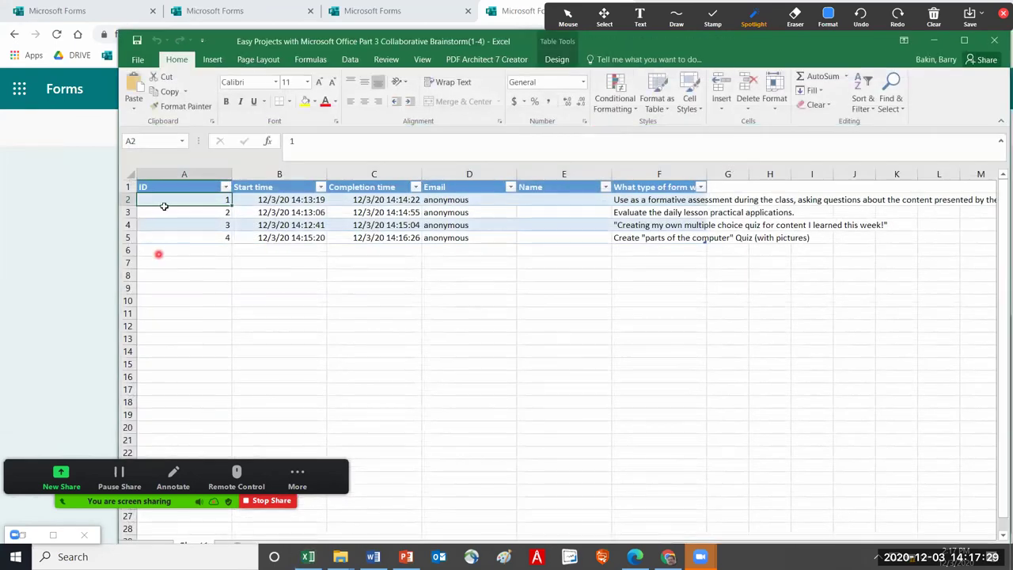
Wrap the text in cells A2 to I6 so the brainstorm answers fit within their column
left_click_drag(165, 199, 828, 251)
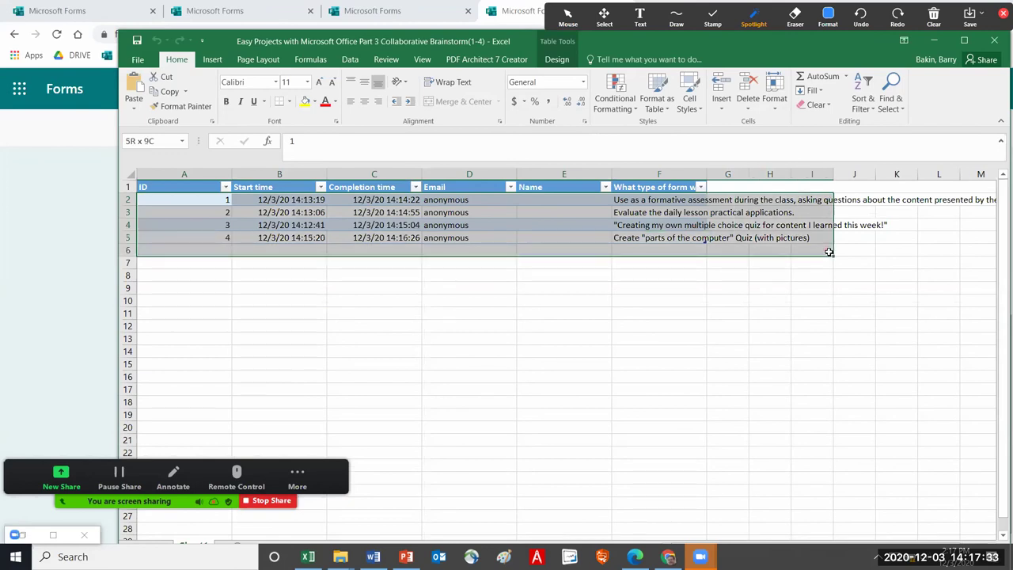
left_click(447, 81)
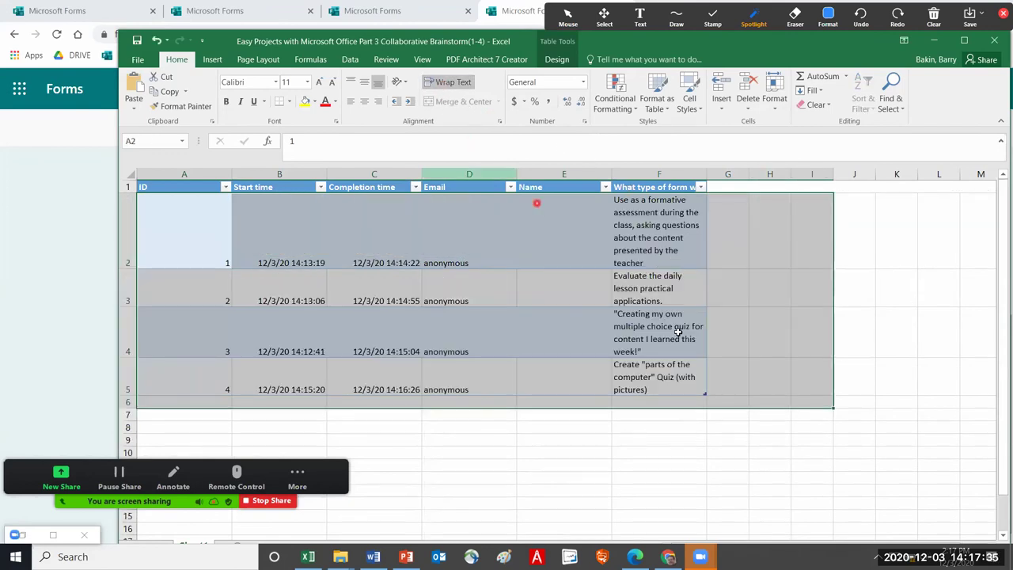
left_click(673, 453)
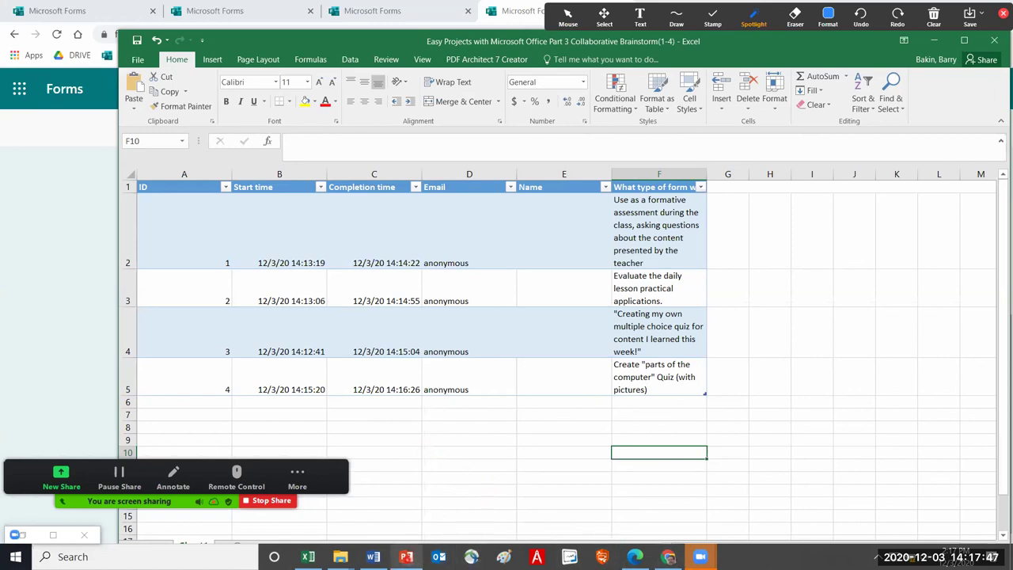
Switch to the PowerPoint presentation and go to the slide that revisits the webinar's objectives
left_click(406, 556)
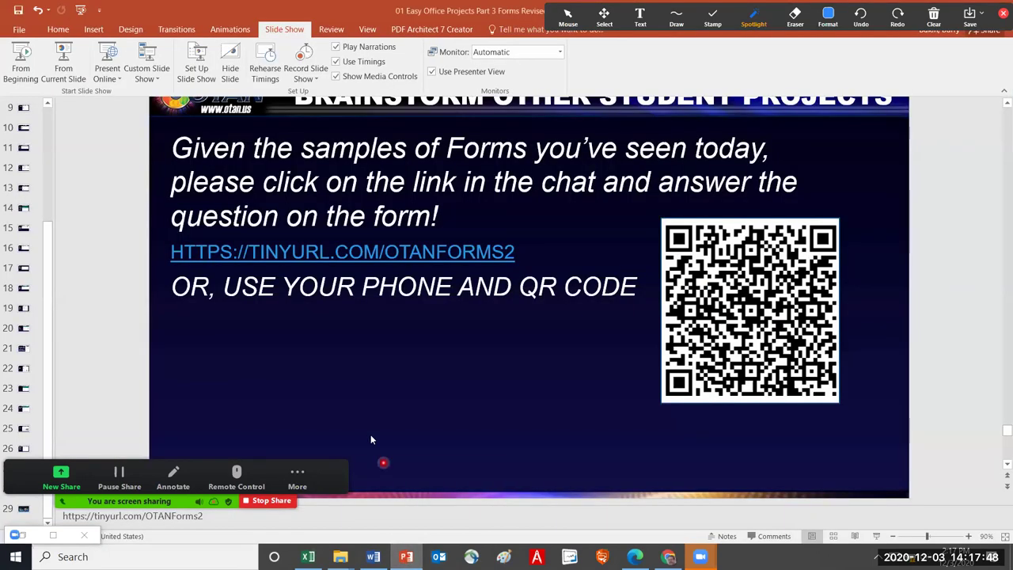
left_click(42, 442)
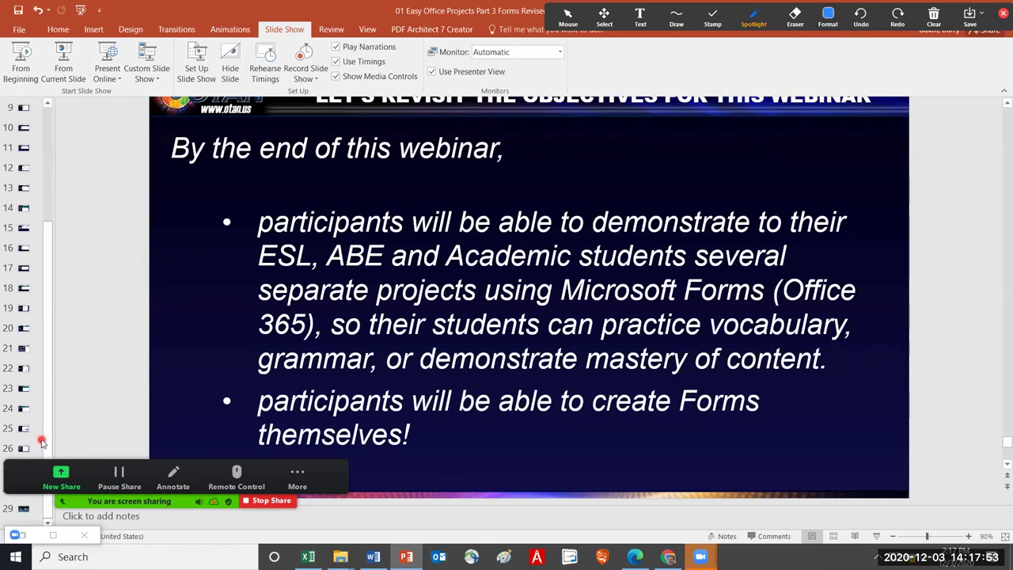